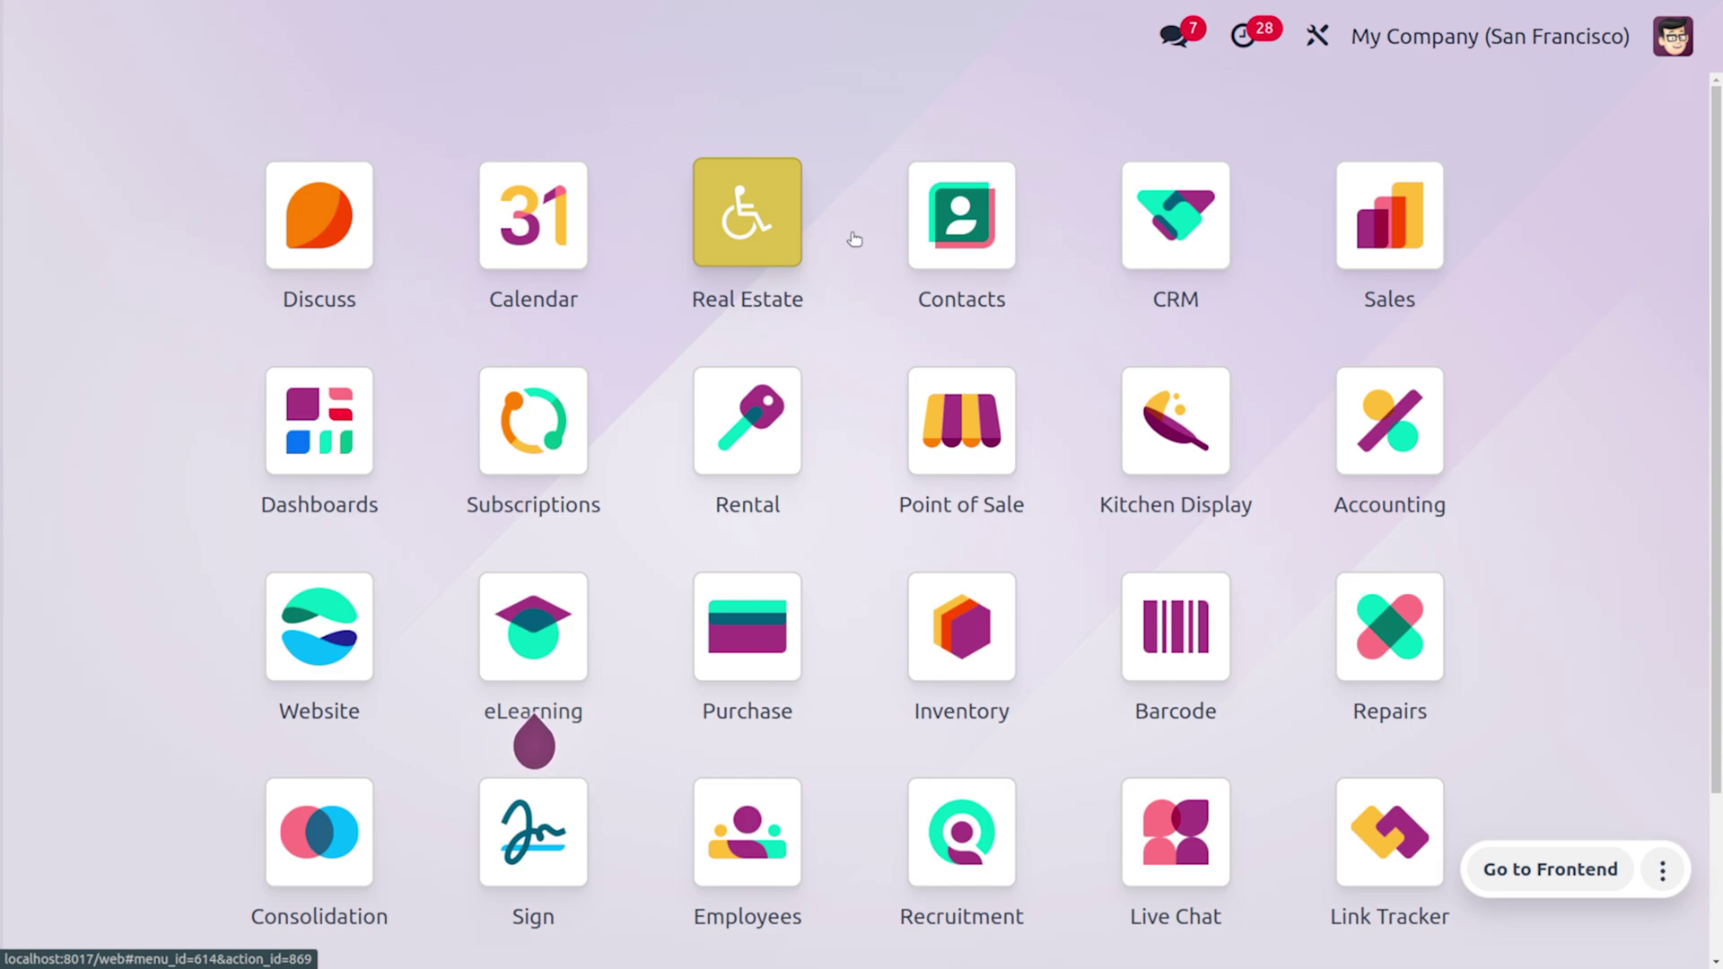
- Open the Accounting app's settings and review the tax options down to the Cash Basis section
{"action": "type", "text": "acc"}
{"action": "key", "text": "Return"}
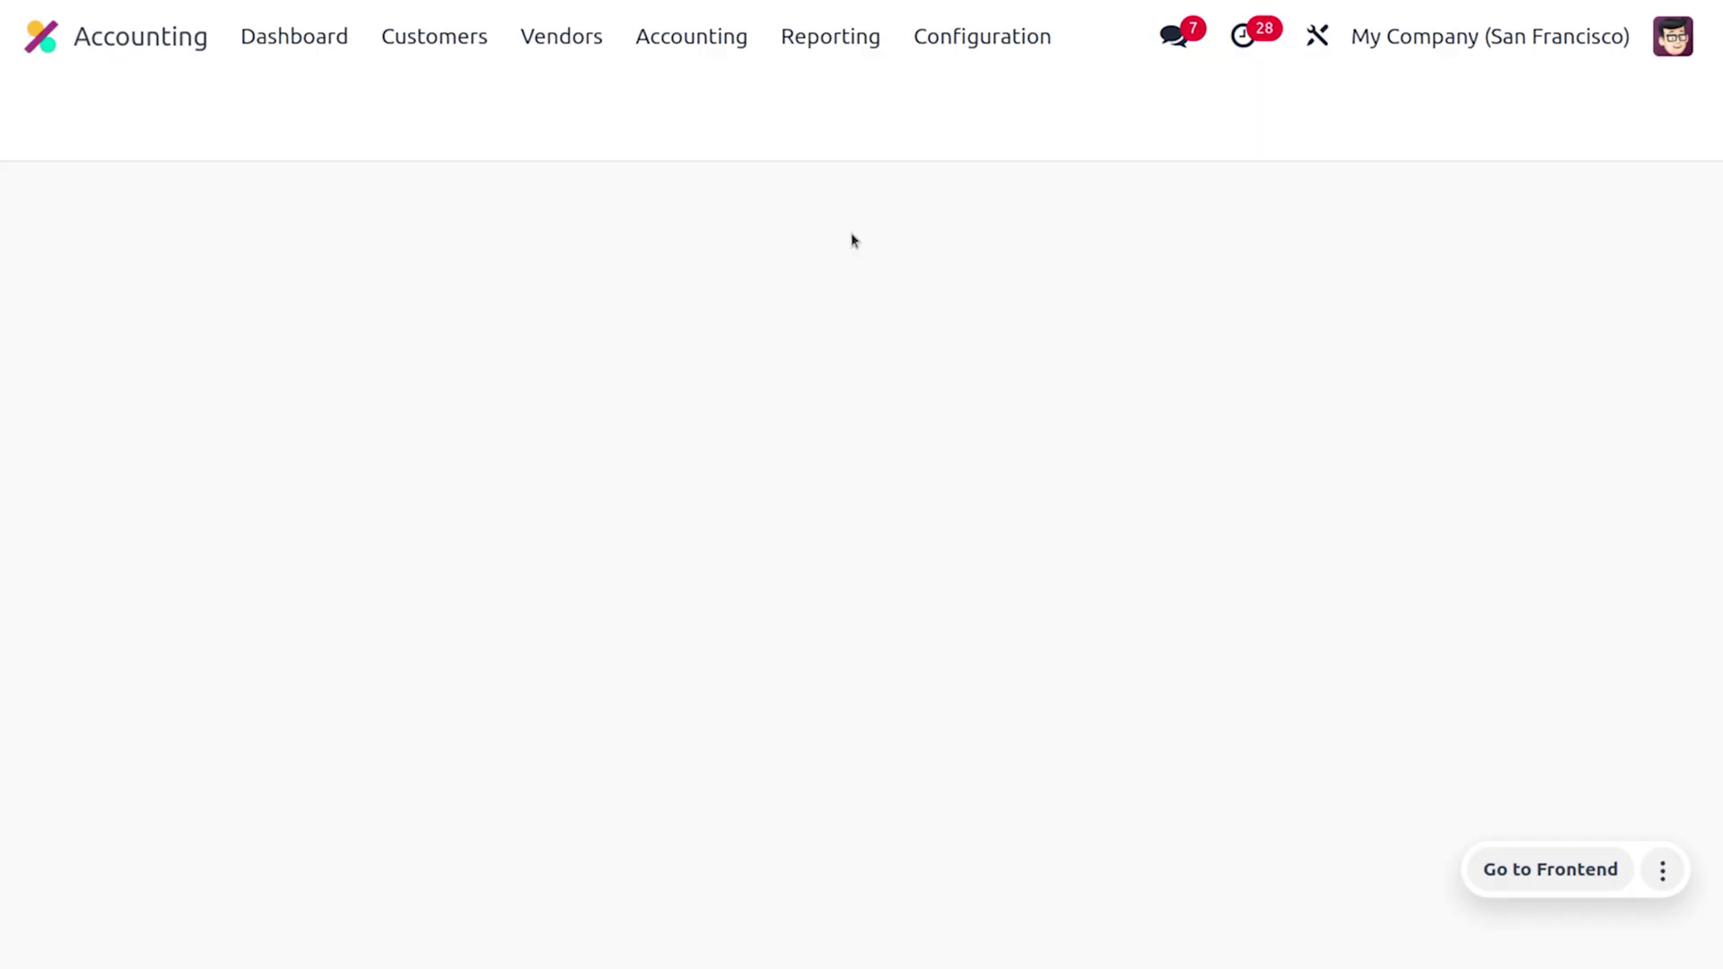
{"action": "left_click", "coordinate": [1005, 43]}
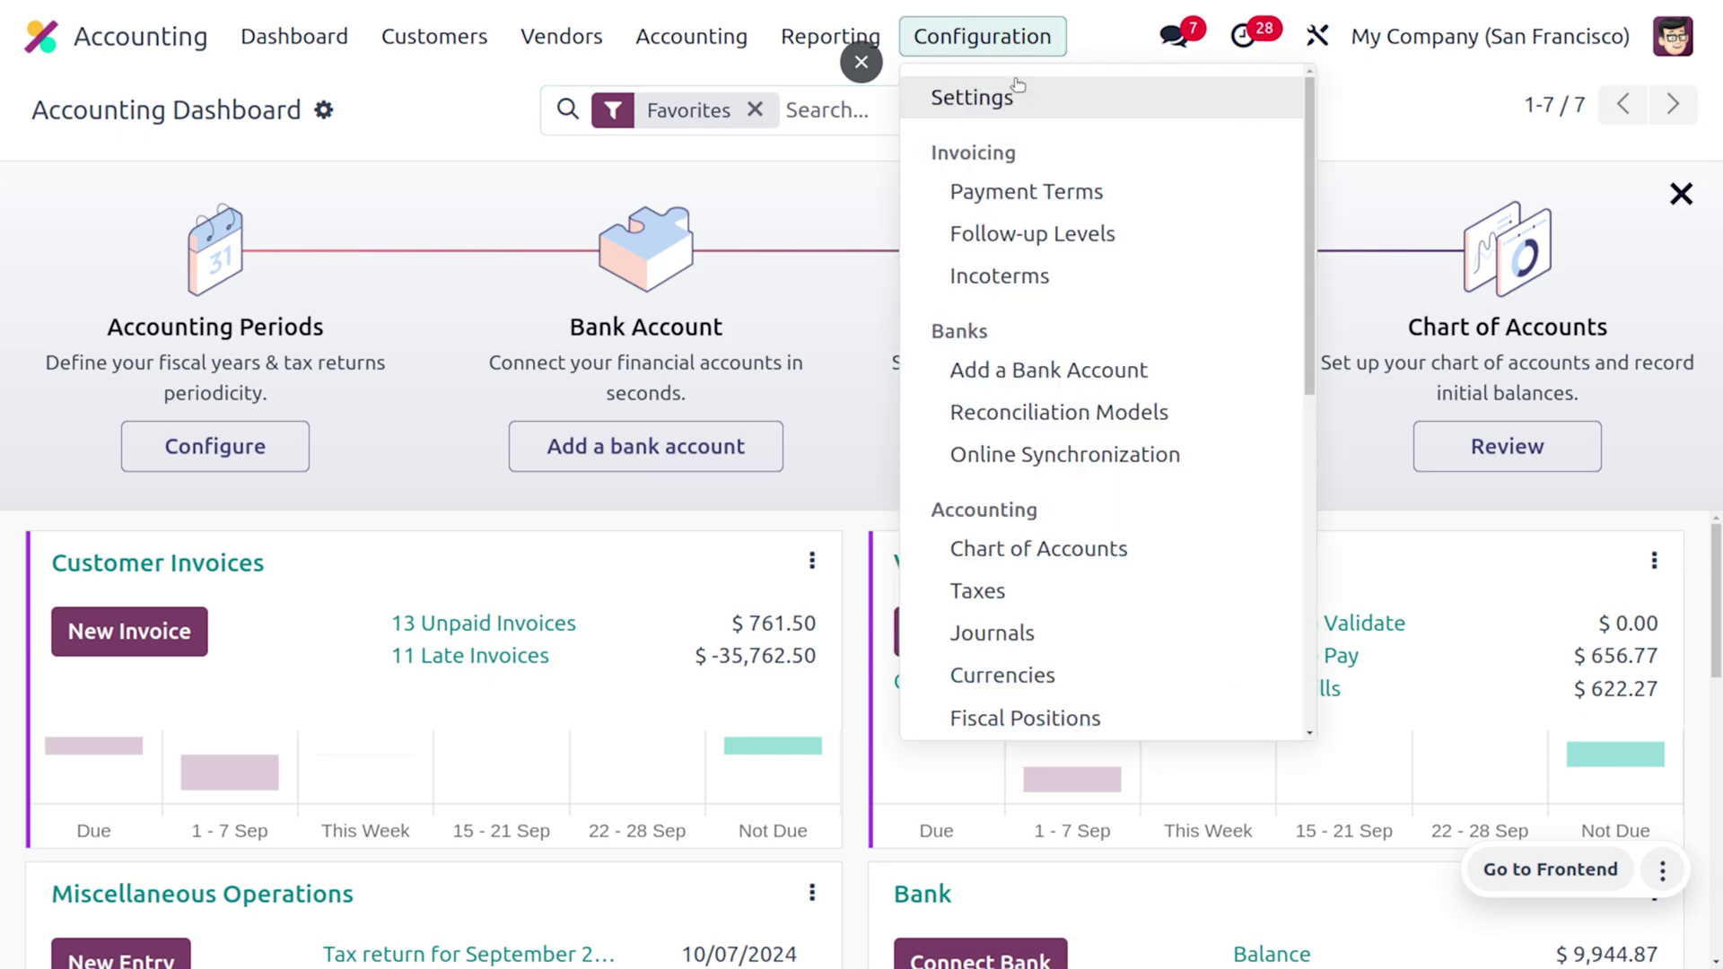
{"action": "left_click", "coordinate": [1015, 90]}
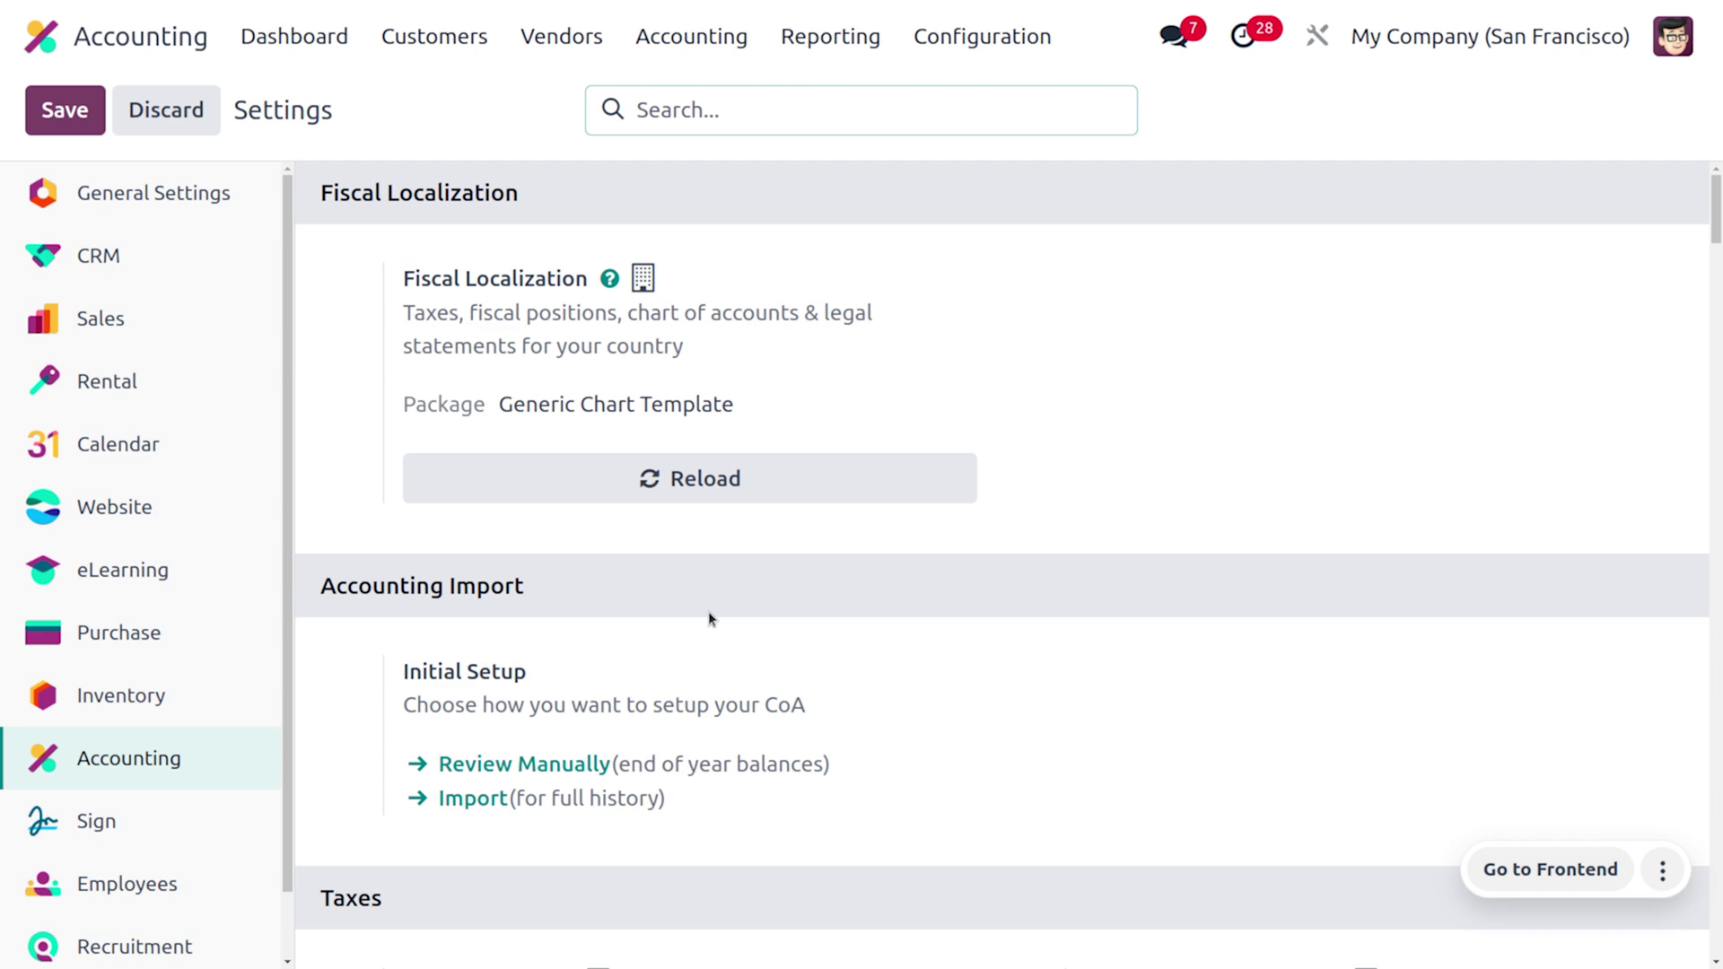
{"action": "scroll", "coordinate": [902, 682], "scroll_direction": "down", "scroll_amount": 8}
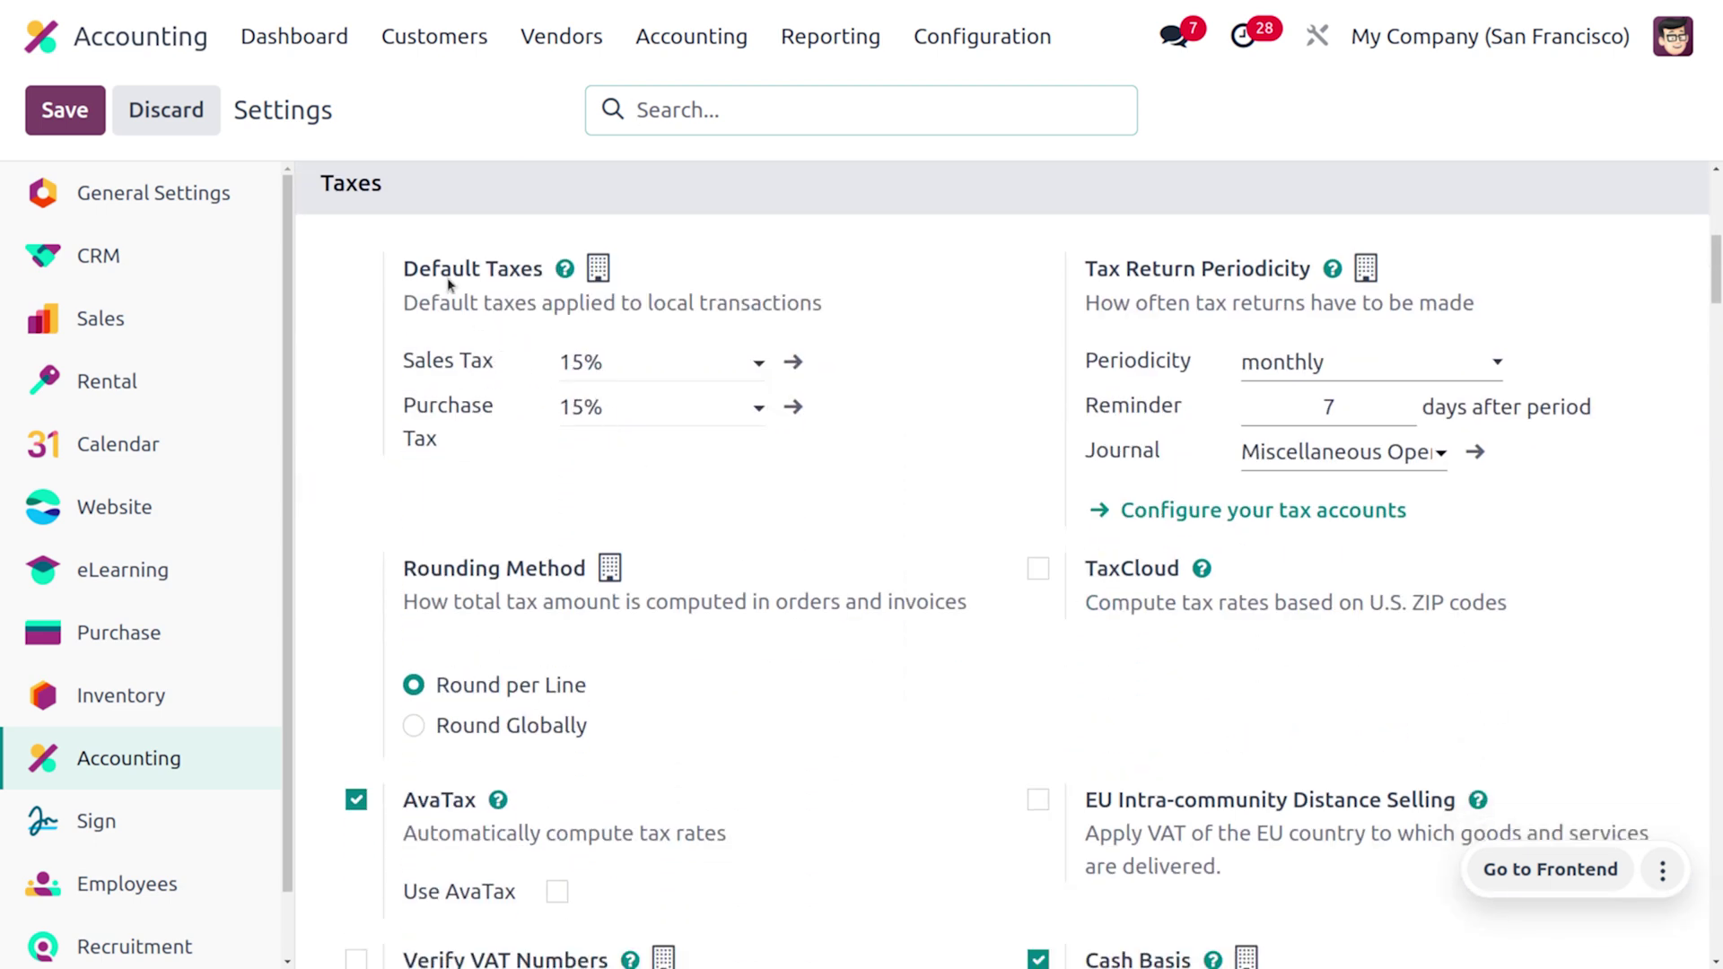
{"action": "scroll", "coordinate": [1090, 845], "scroll_direction": "down", "scroll_amount": 5}
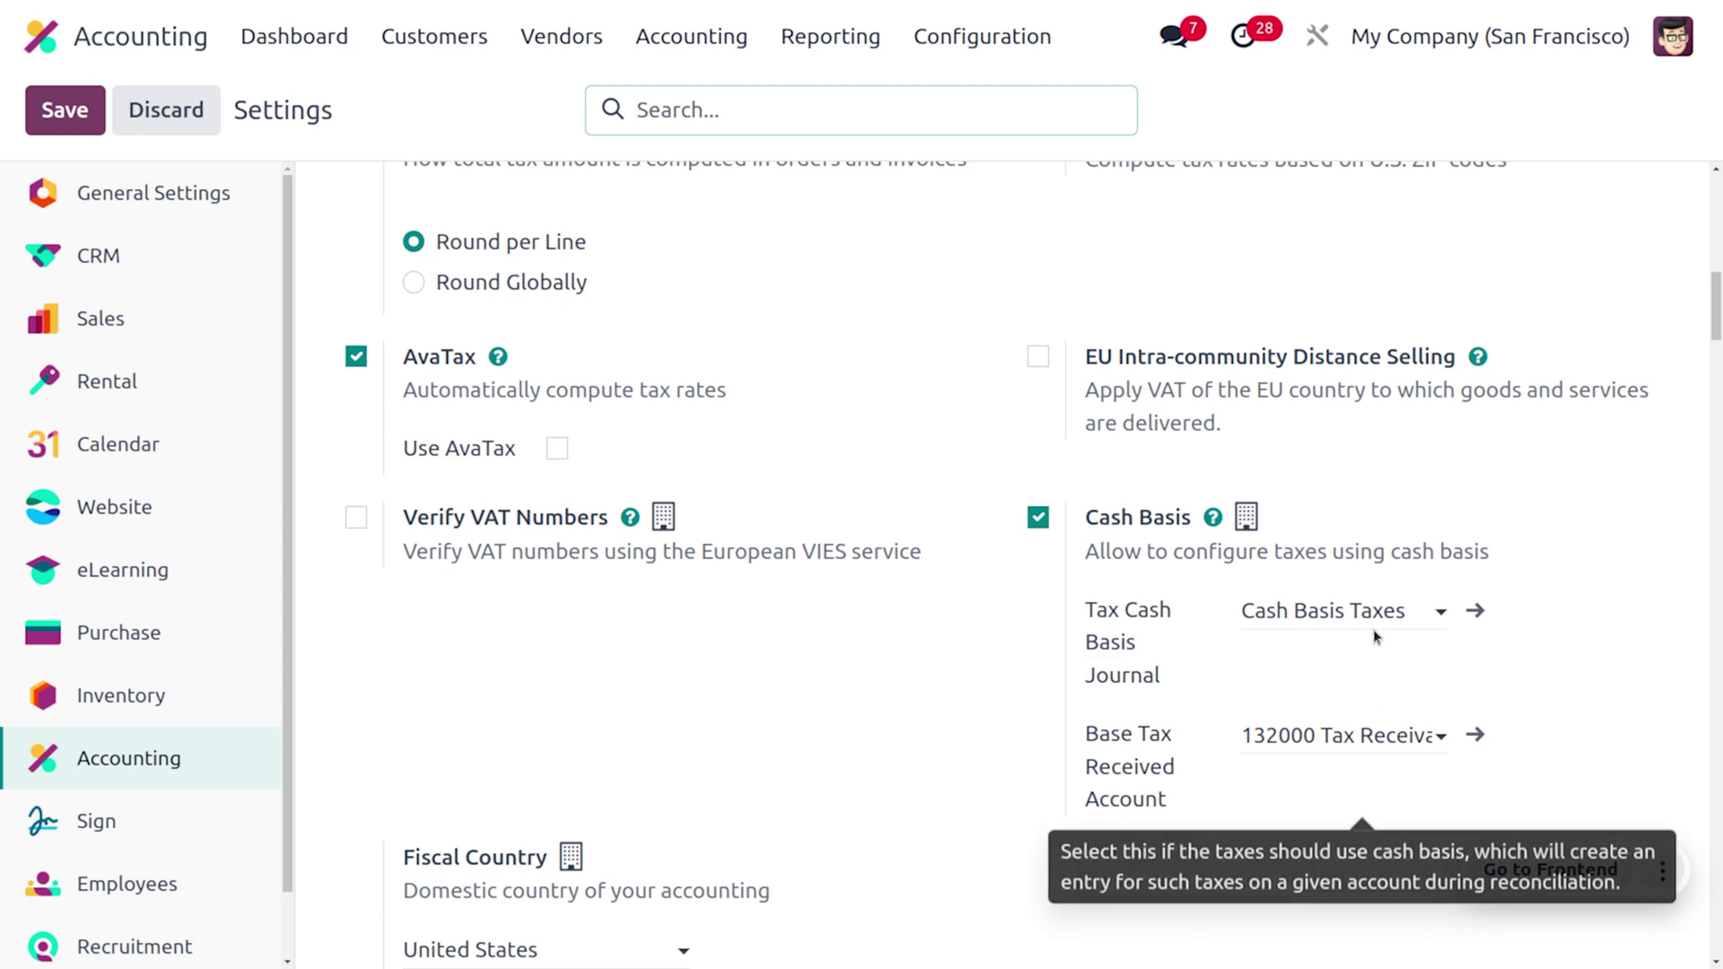
- Open the journal set as Tax Cash Basis Journal and review its accounting information and advanced settings
{"action": "left_click", "coordinate": [1475, 612]}
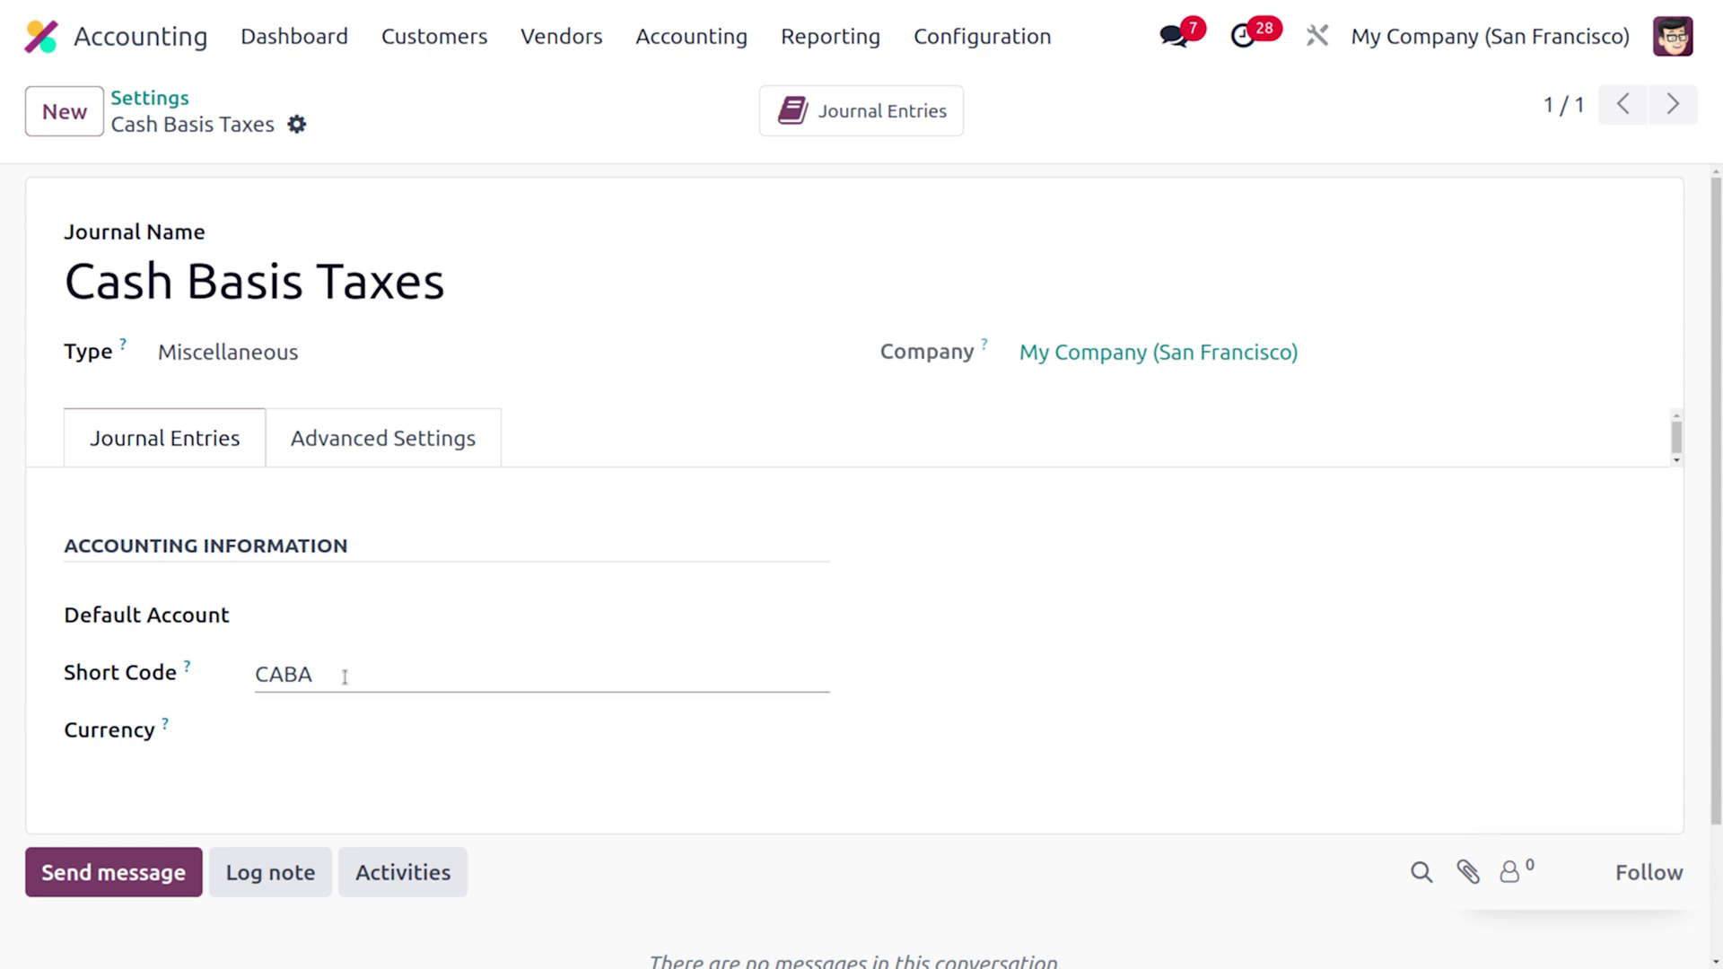
{"action": "left_click", "coordinate": [350, 449]}
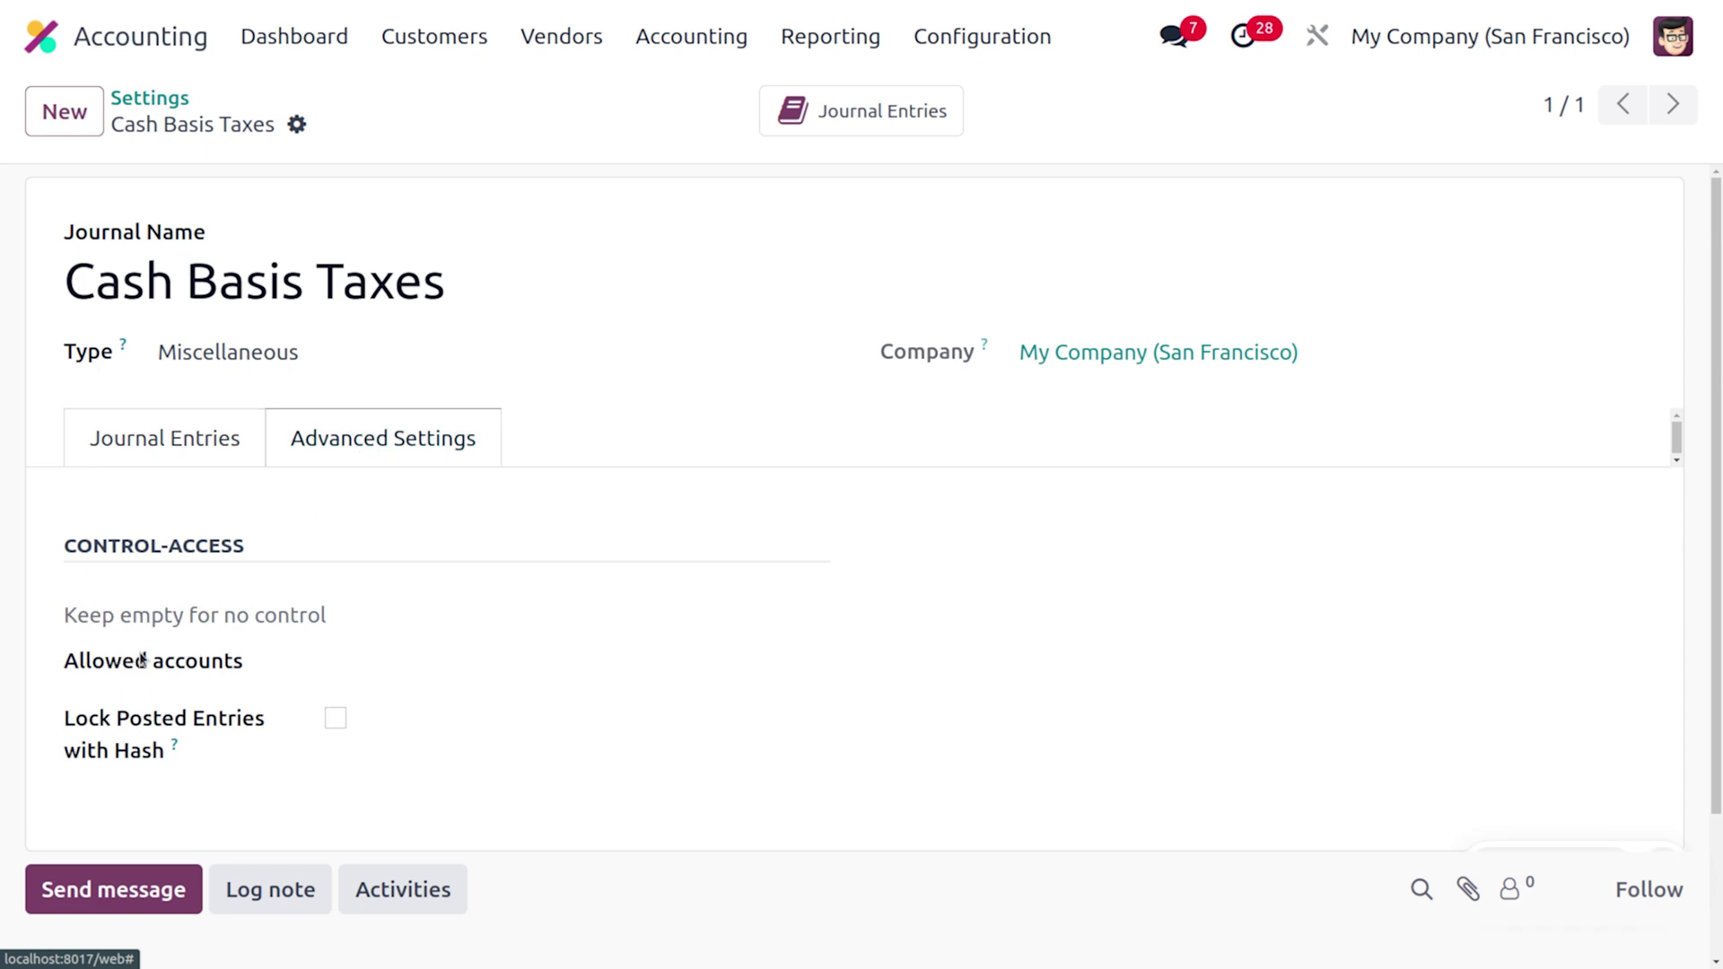
{"action": "left_click", "coordinate": [190, 429]}
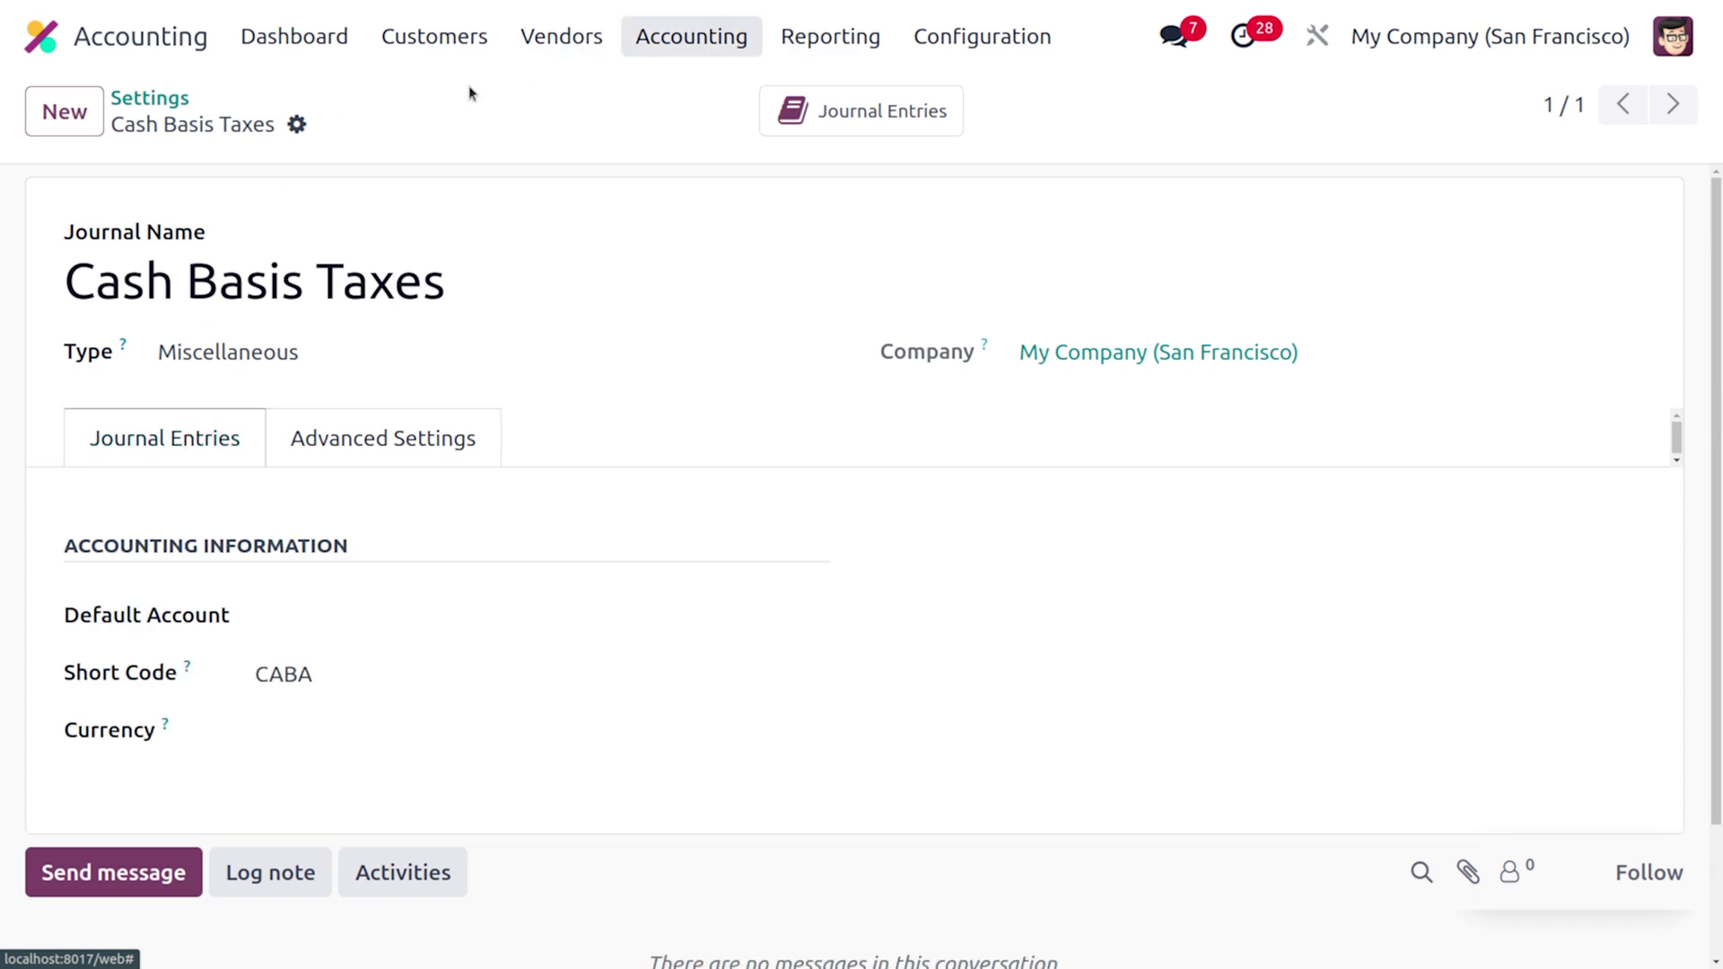
- Return to the settings and open the account set as Base Tax Received Account under Cash Basis
{"action": "left_click", "coordinate": [142, 104]}
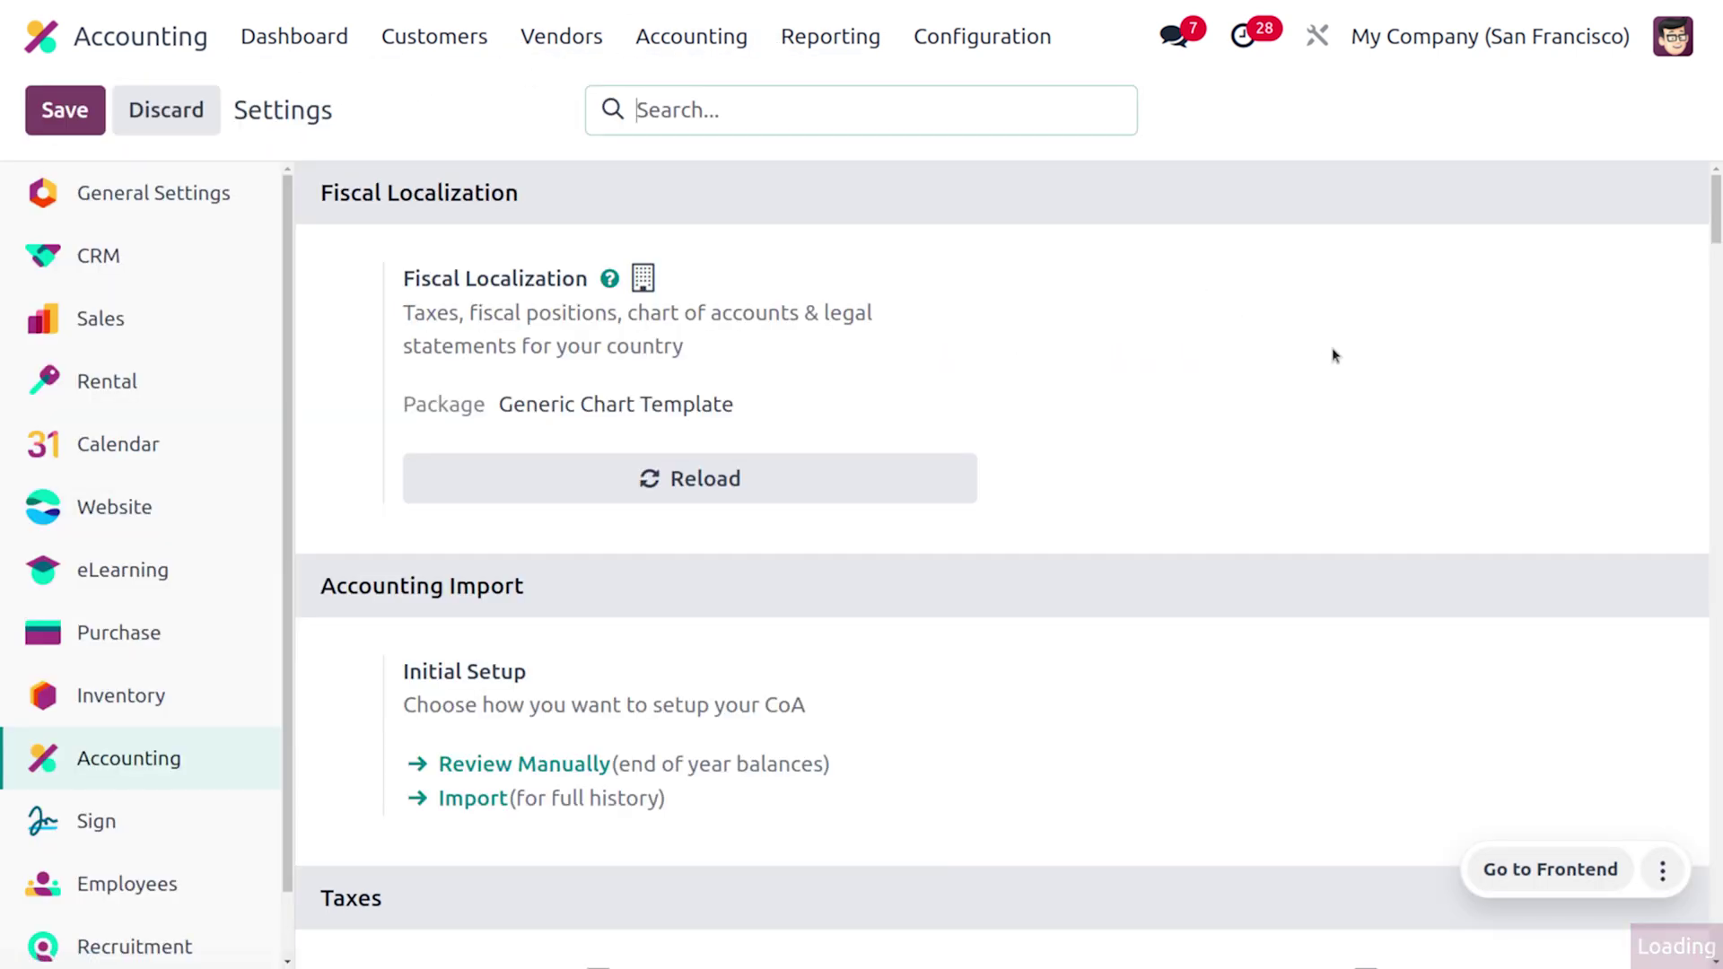
{"action": "scroll", "coordinate": [902, 599], "scroll_direction": "down", "scroll_amount": 3}
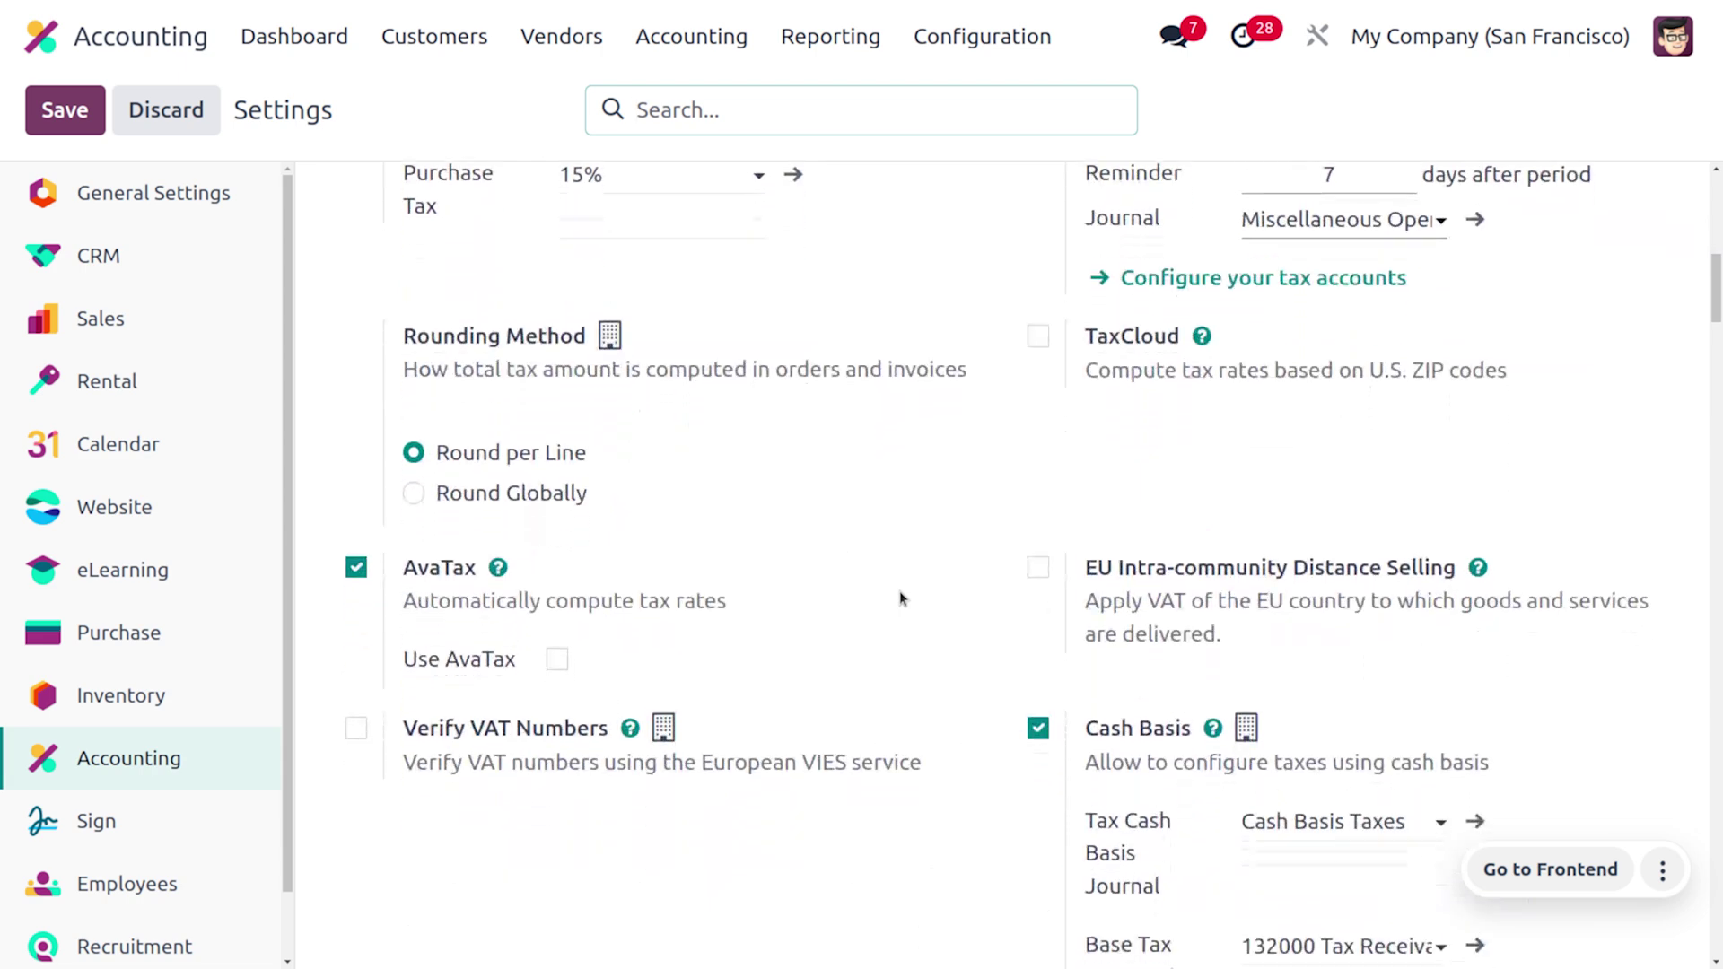
{"action": "mouse_move", "coordinate": [899, 591]}
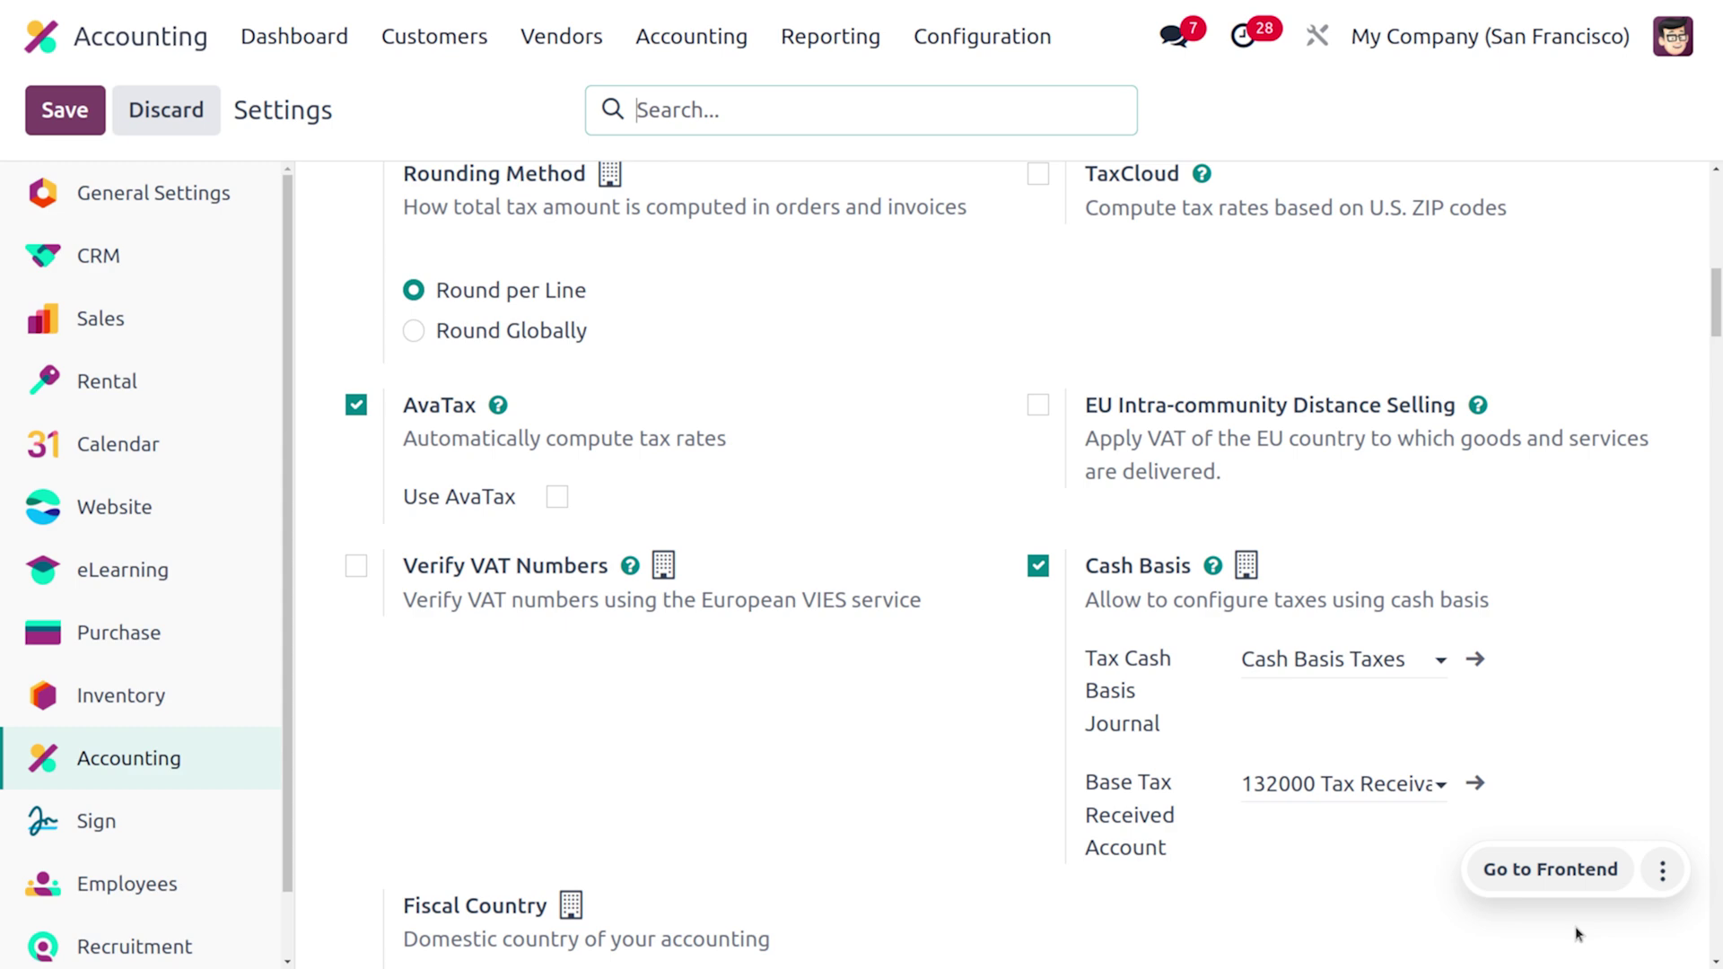
{"action": "left_click", "coordinate": [1476, 783]}
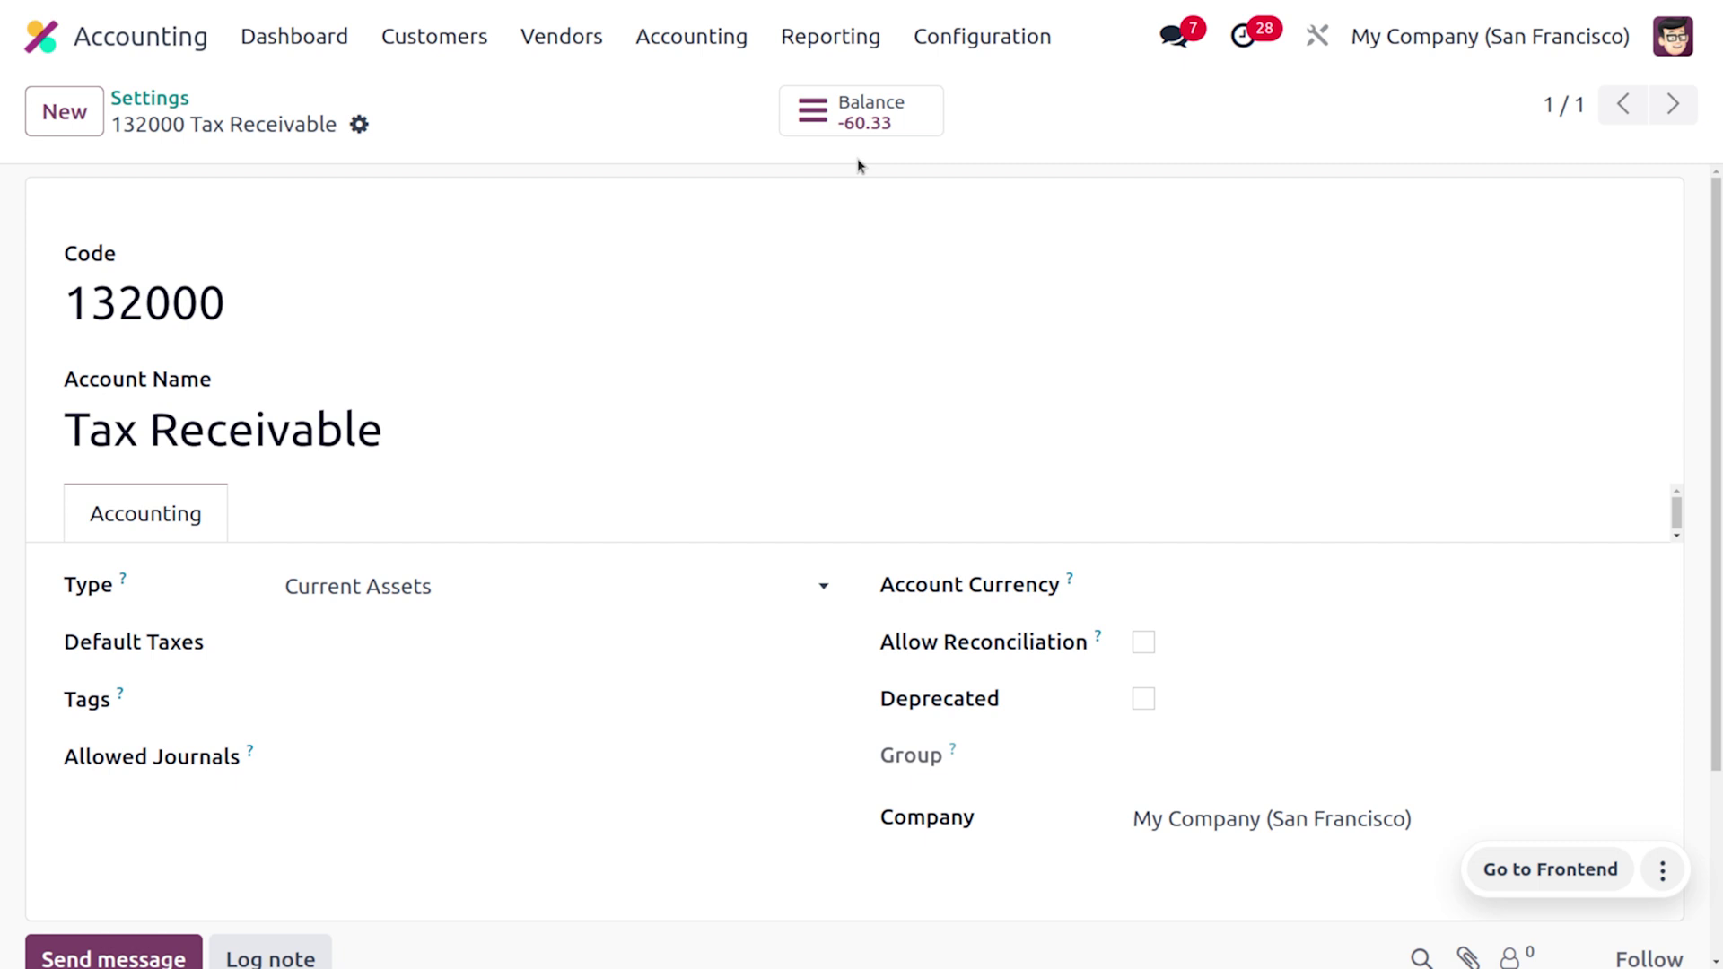
- Open the 15% Cash basis tax and review its distribution for invoices and refunds
{"action": "left_click", "coordinate": [958, 37]}
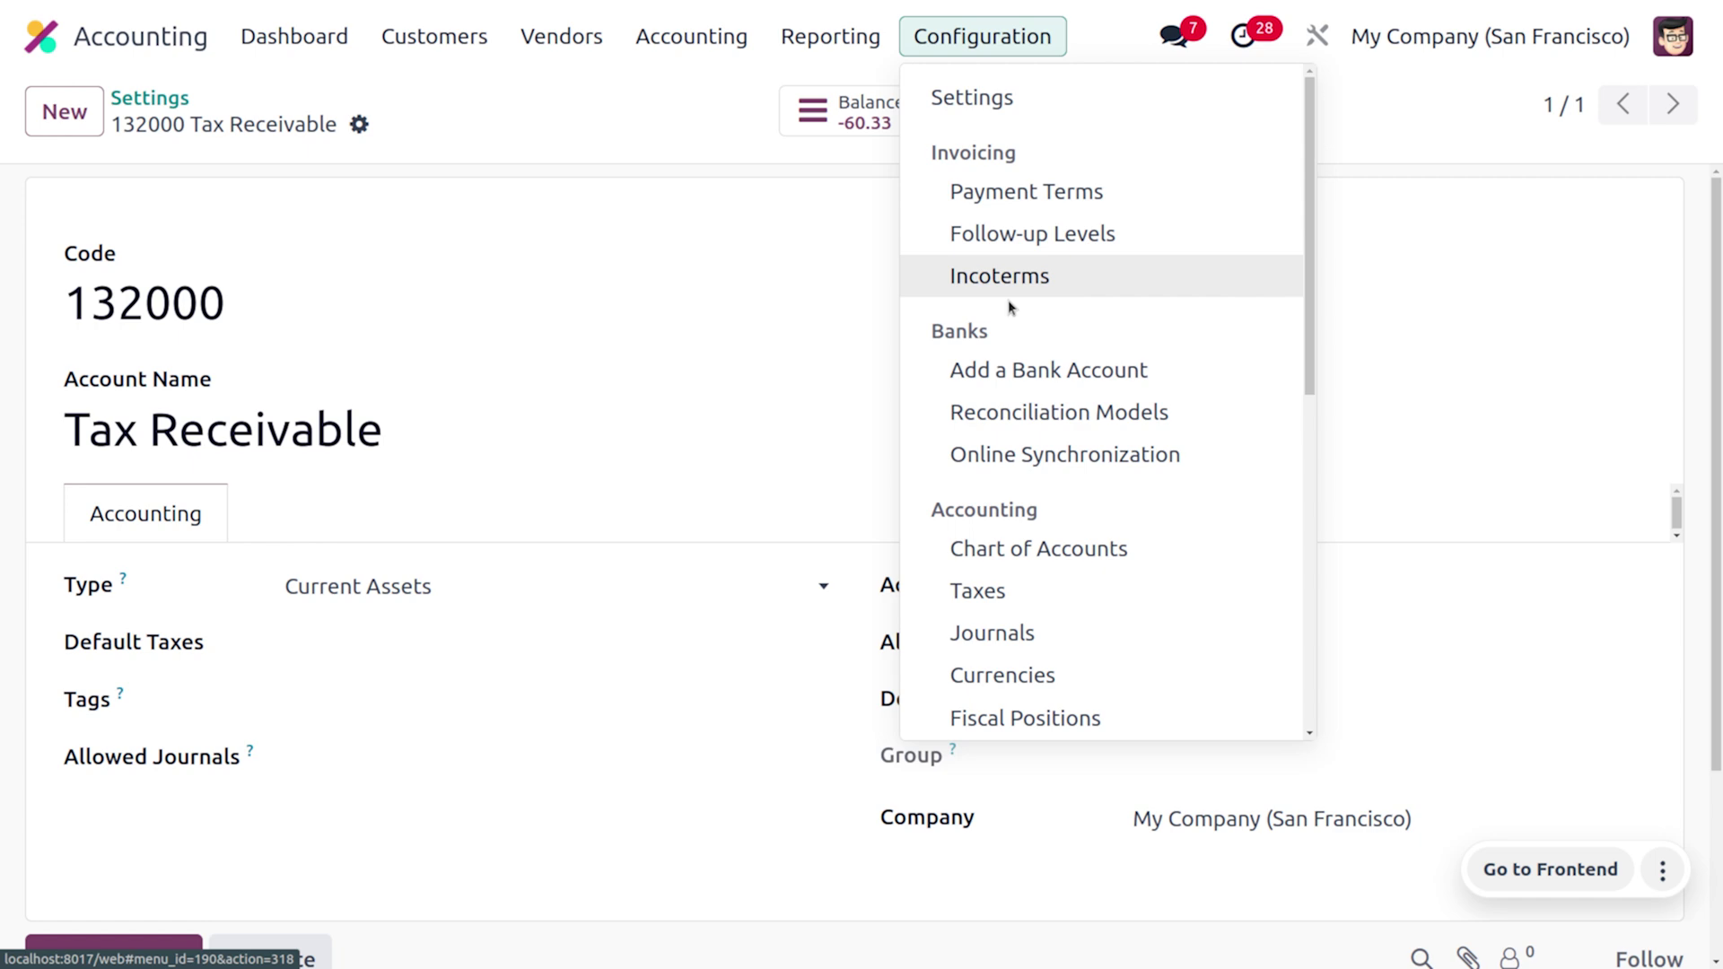
{"action": "left_click", "coordinate": [1064, 602]}
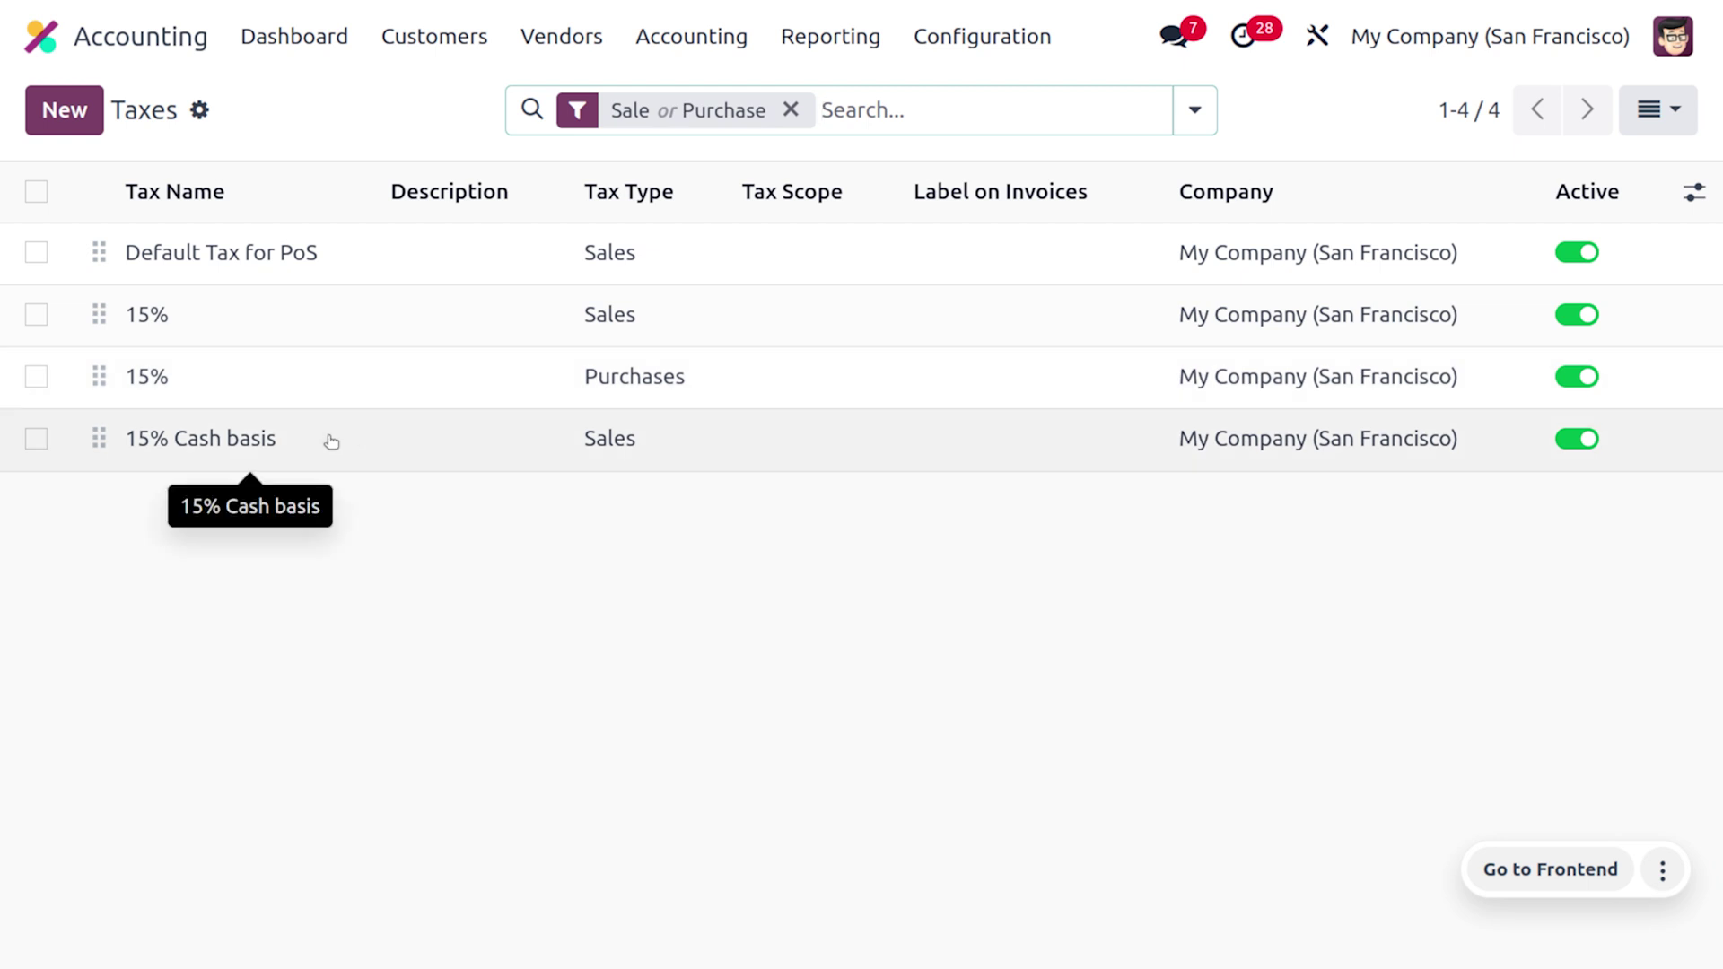
{"action": "left_click", "coordinate": [331, 440]}
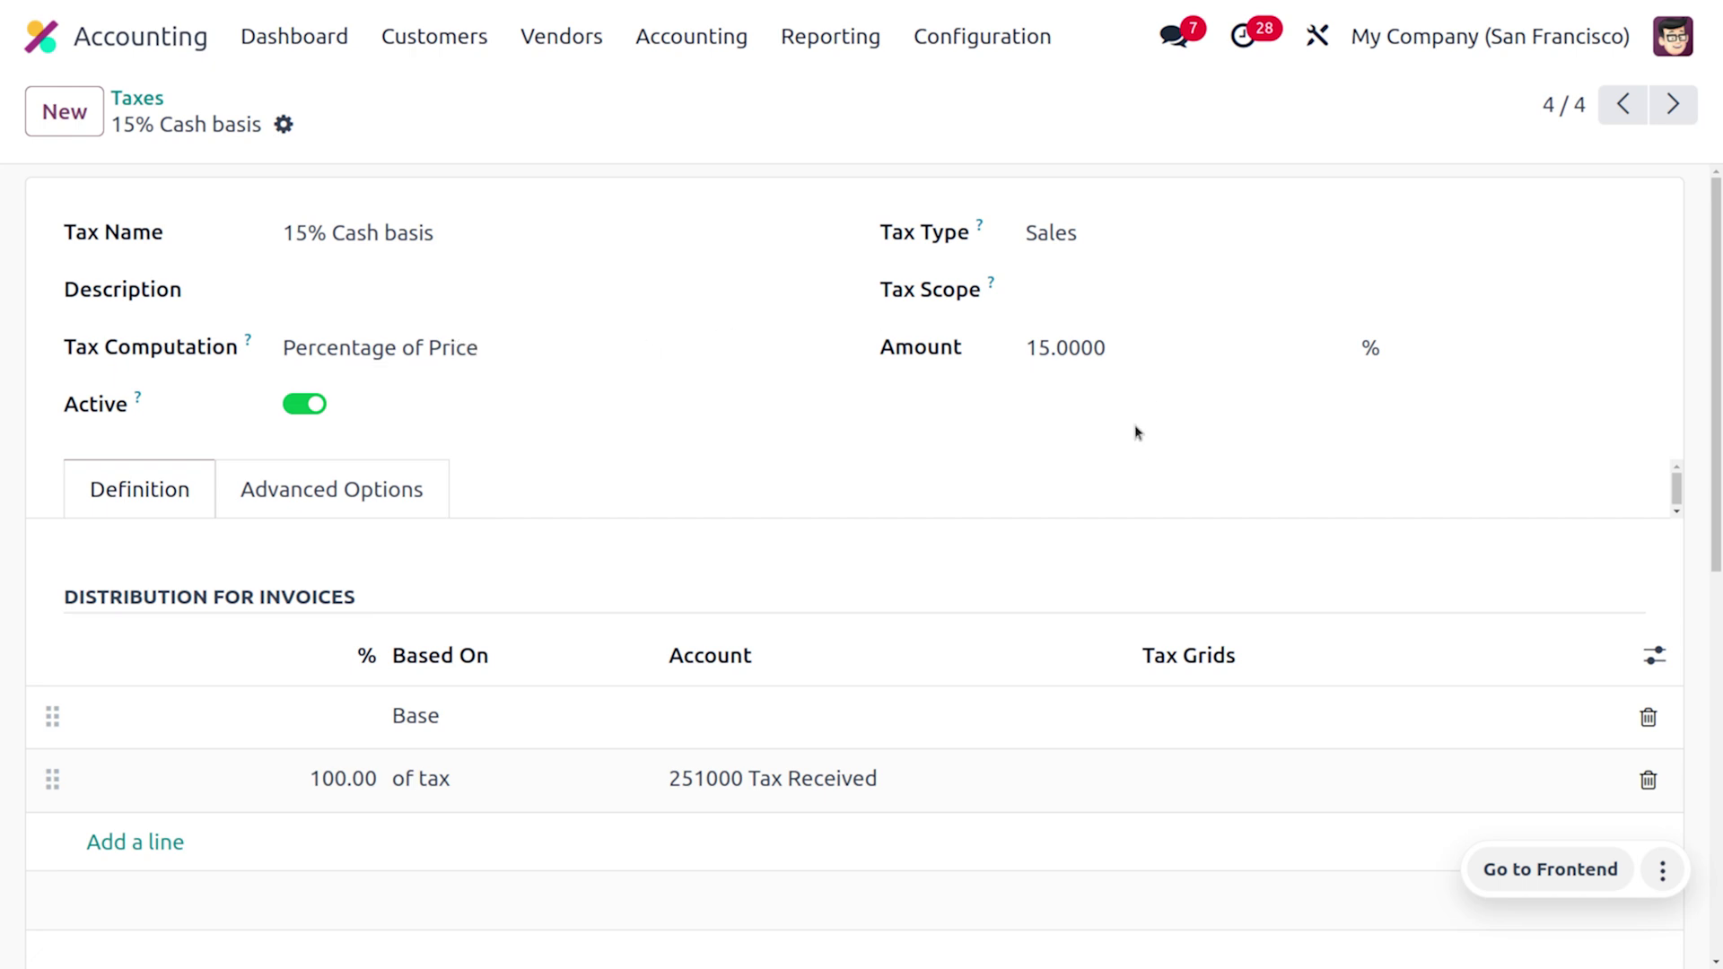
{"action": "scroll", "coordinate": [1134, 433], "scroll_direction": "down", "scroll_amount": 3}
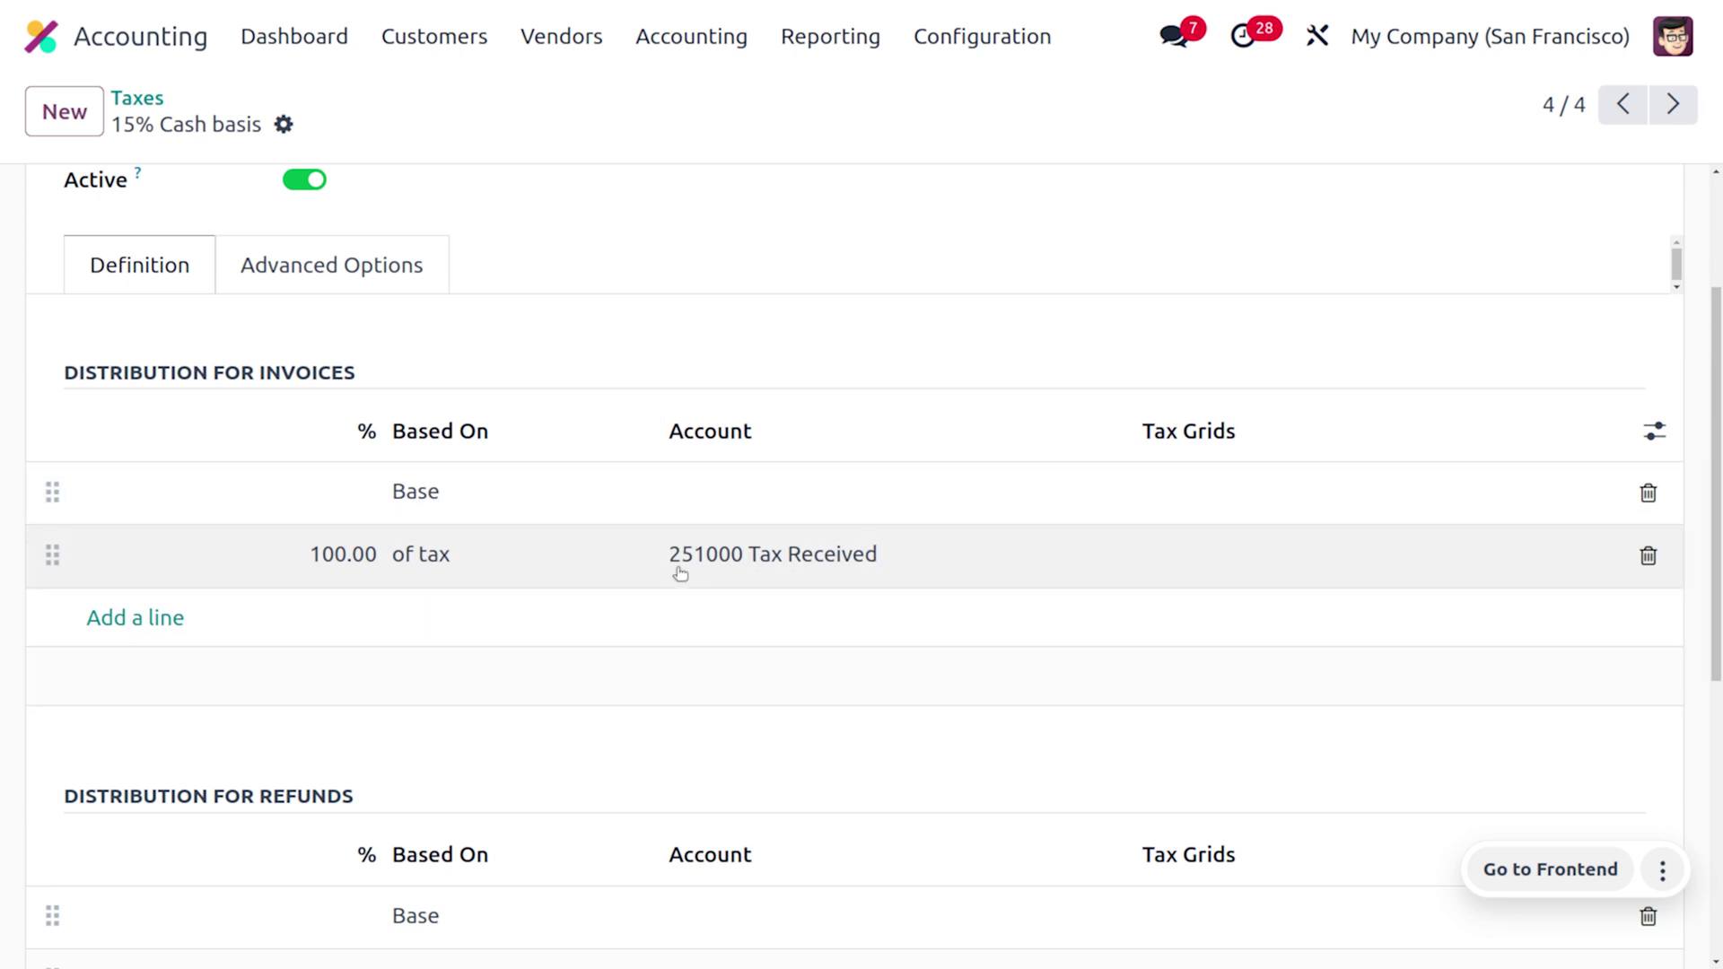
{"action": "scroll", "coordinate": [404, 793], "scroll_direction": "down", "scroll_amount": 4}
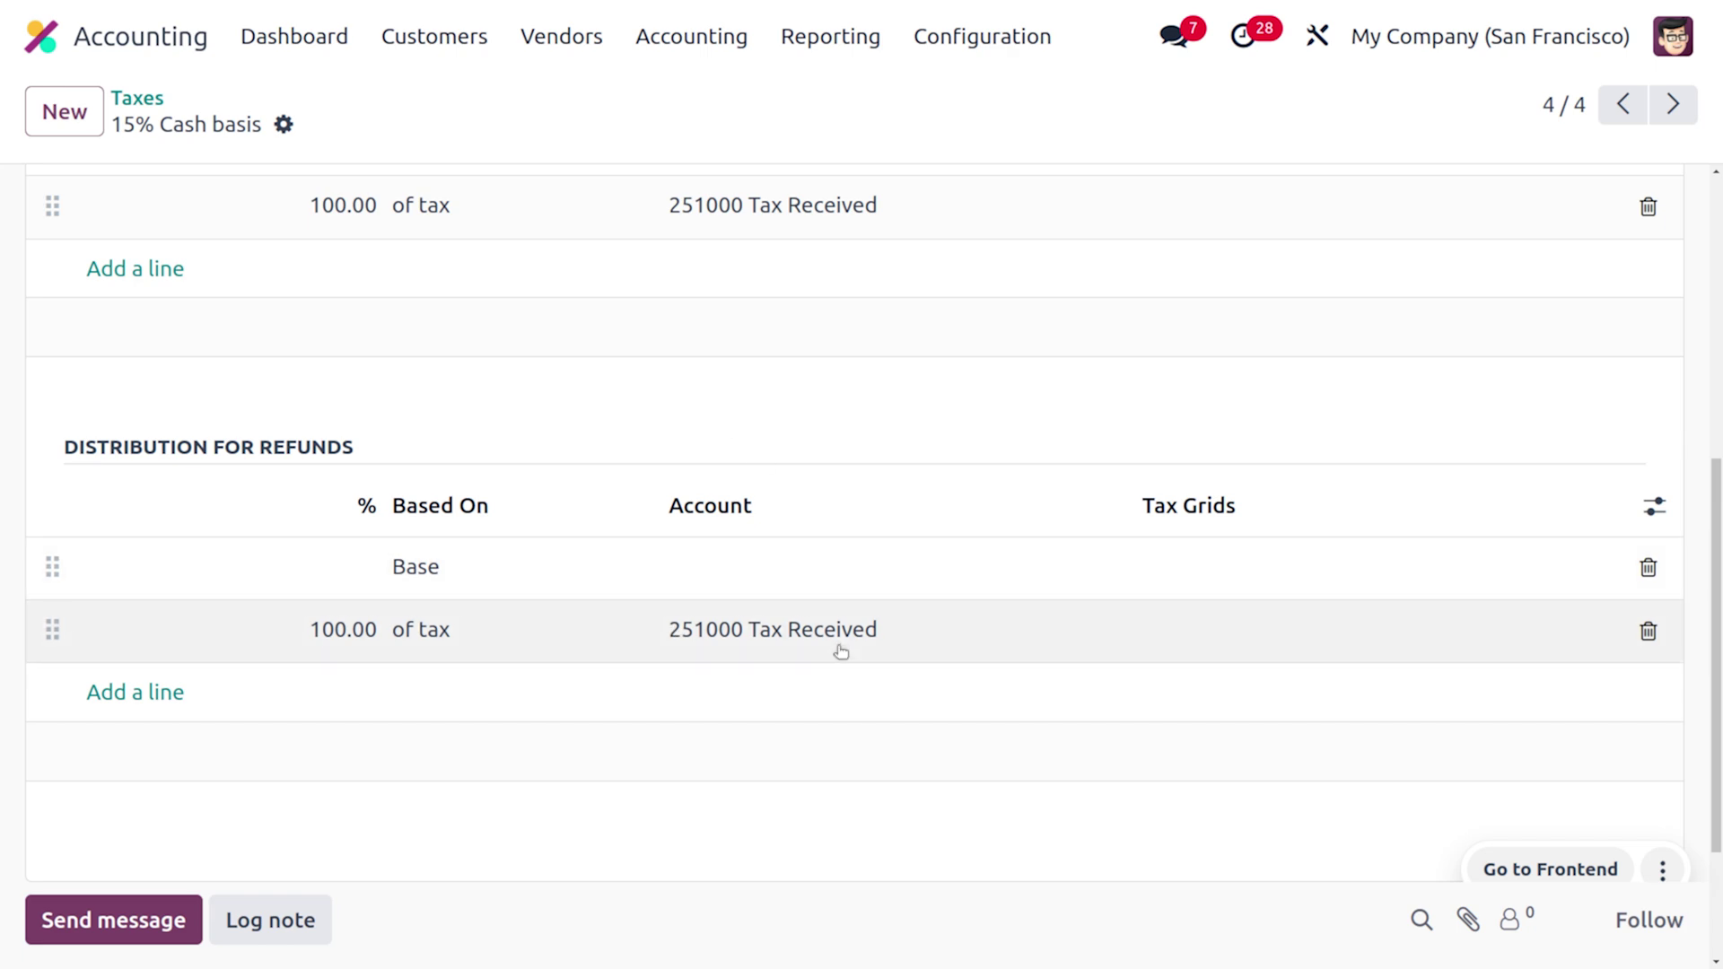
{"action": "scroll", "coordinate": [923, 839], "scroll_direction": "up", "scroll_amount": 5}
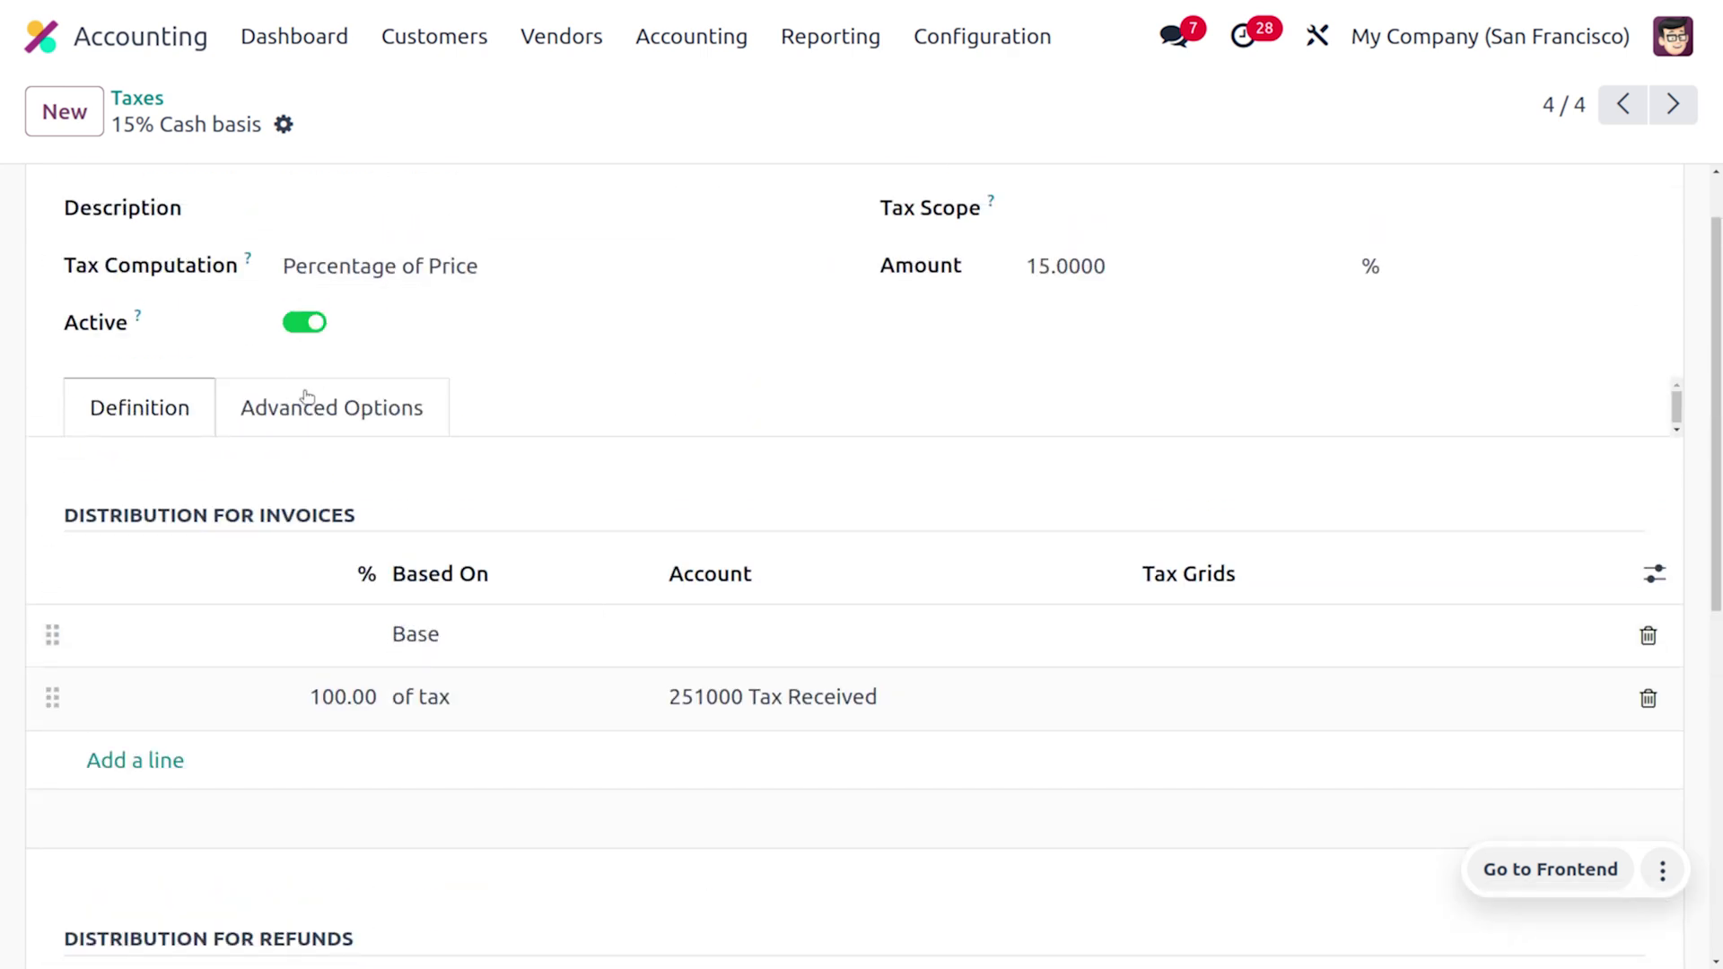
- Review the tax's advanced options, including Tax Exigibility and the Cash Basis Transition Account
{"action": "left_click", "coordinate": [321, 411]}
{"action": "scroll", "coordinate": [965, 546], "scroll_direction": "down", "scroll_amount": 2}
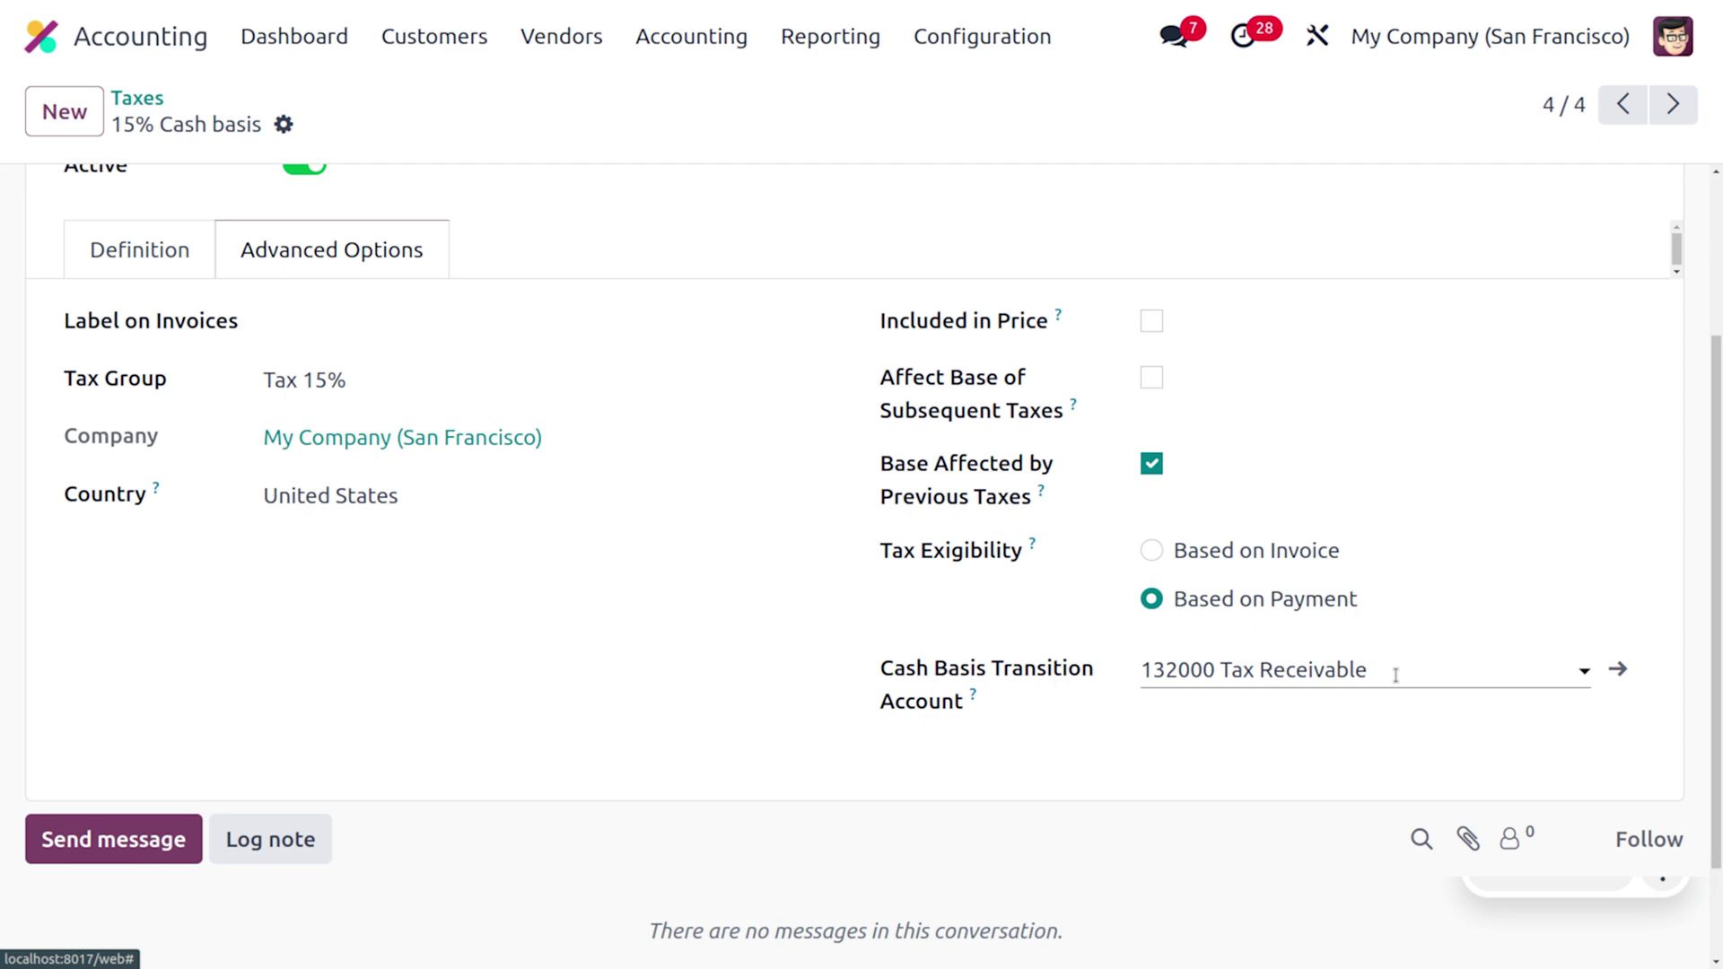
{"action": "scroll", "coordinate": [850, 308], "scroll_direction": "up", "scroll_amount": 3}
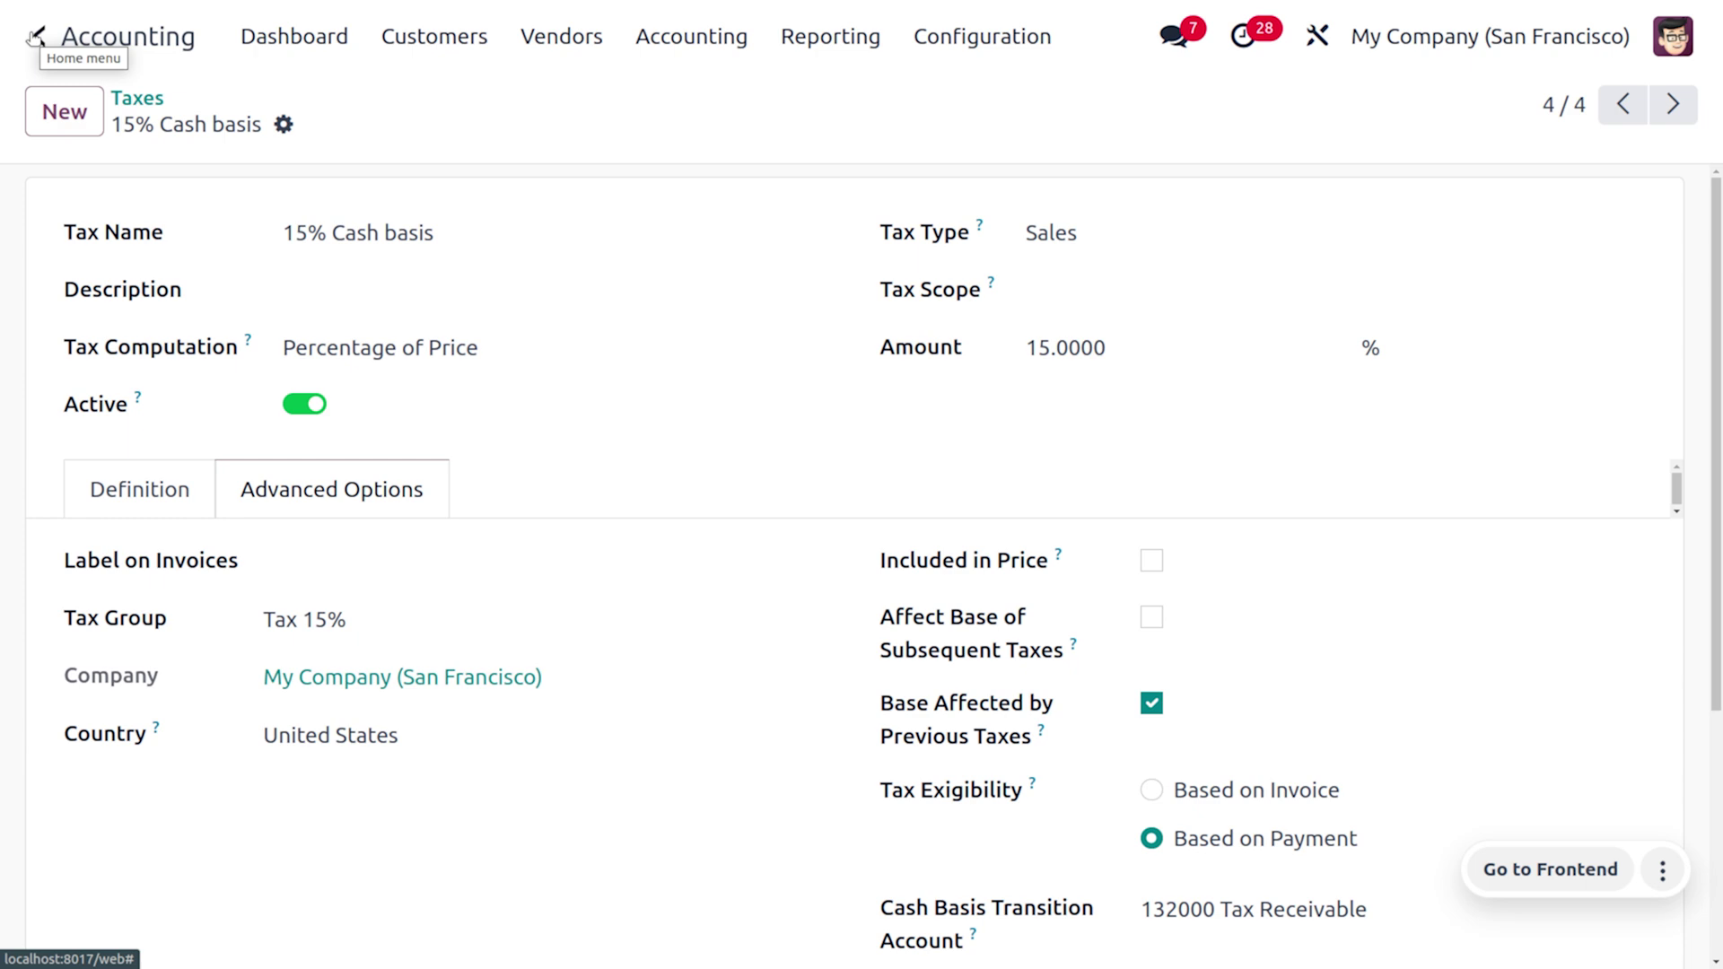
- Create a new customer invoice for The Jackson Group
{"action": "left_click", "coordinate": [448, 49]}
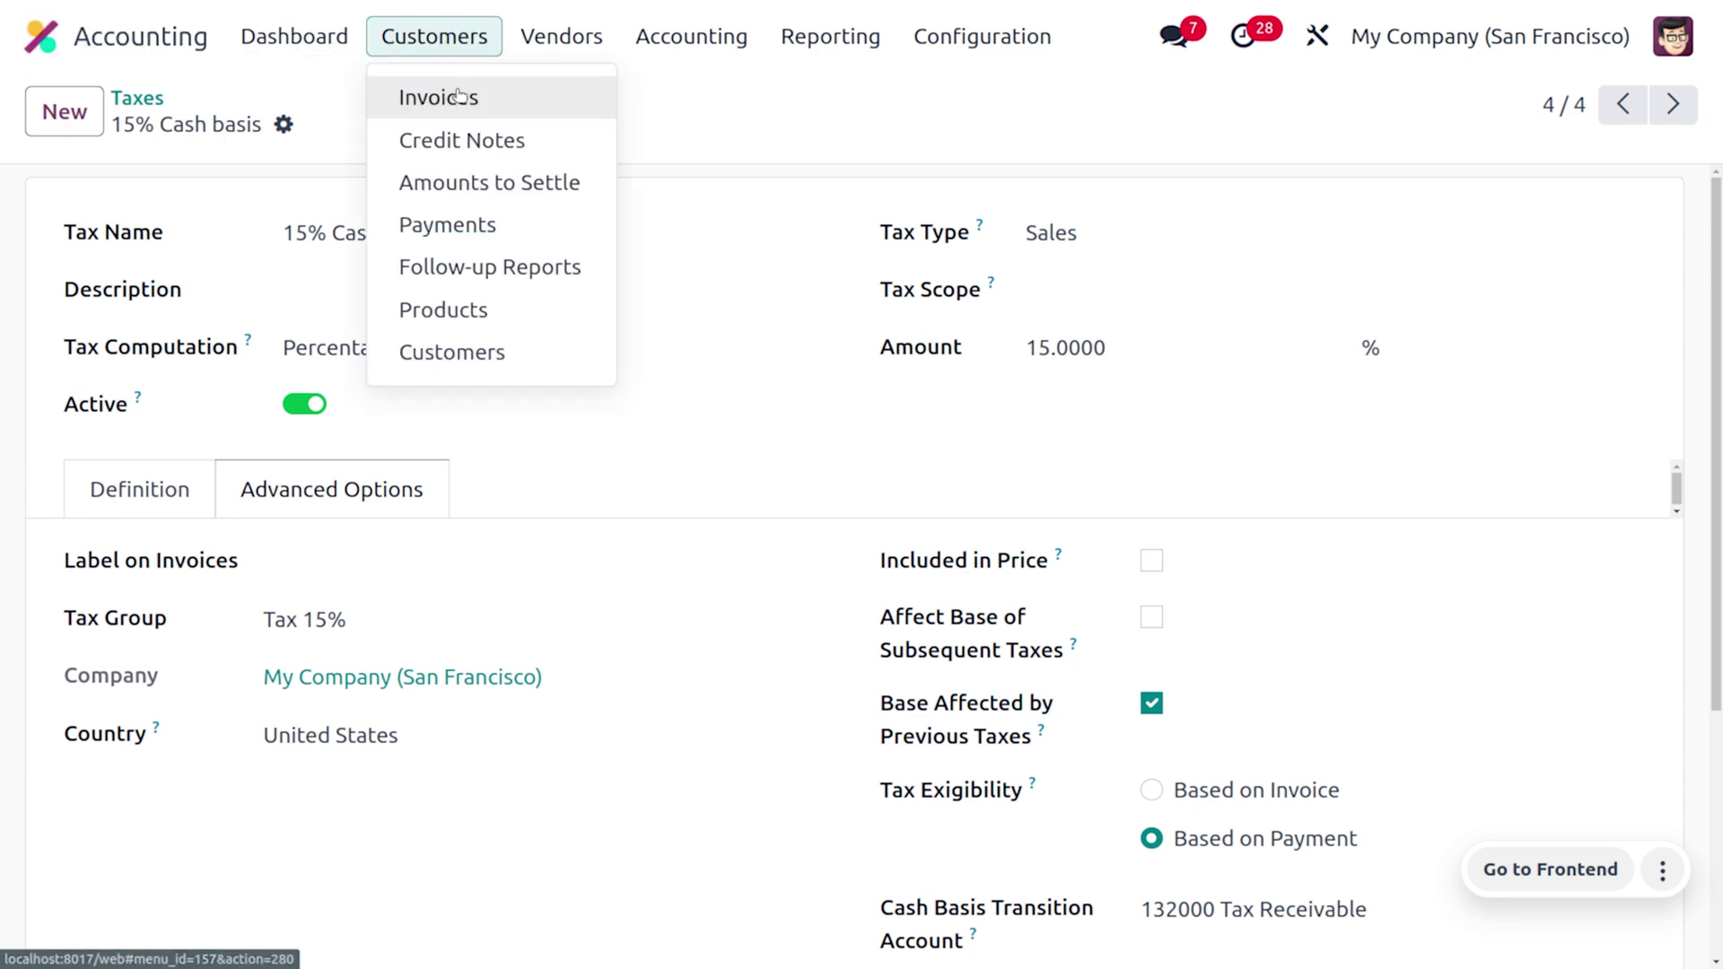
{"action": "left_click", "coordinate": [458, 97]}
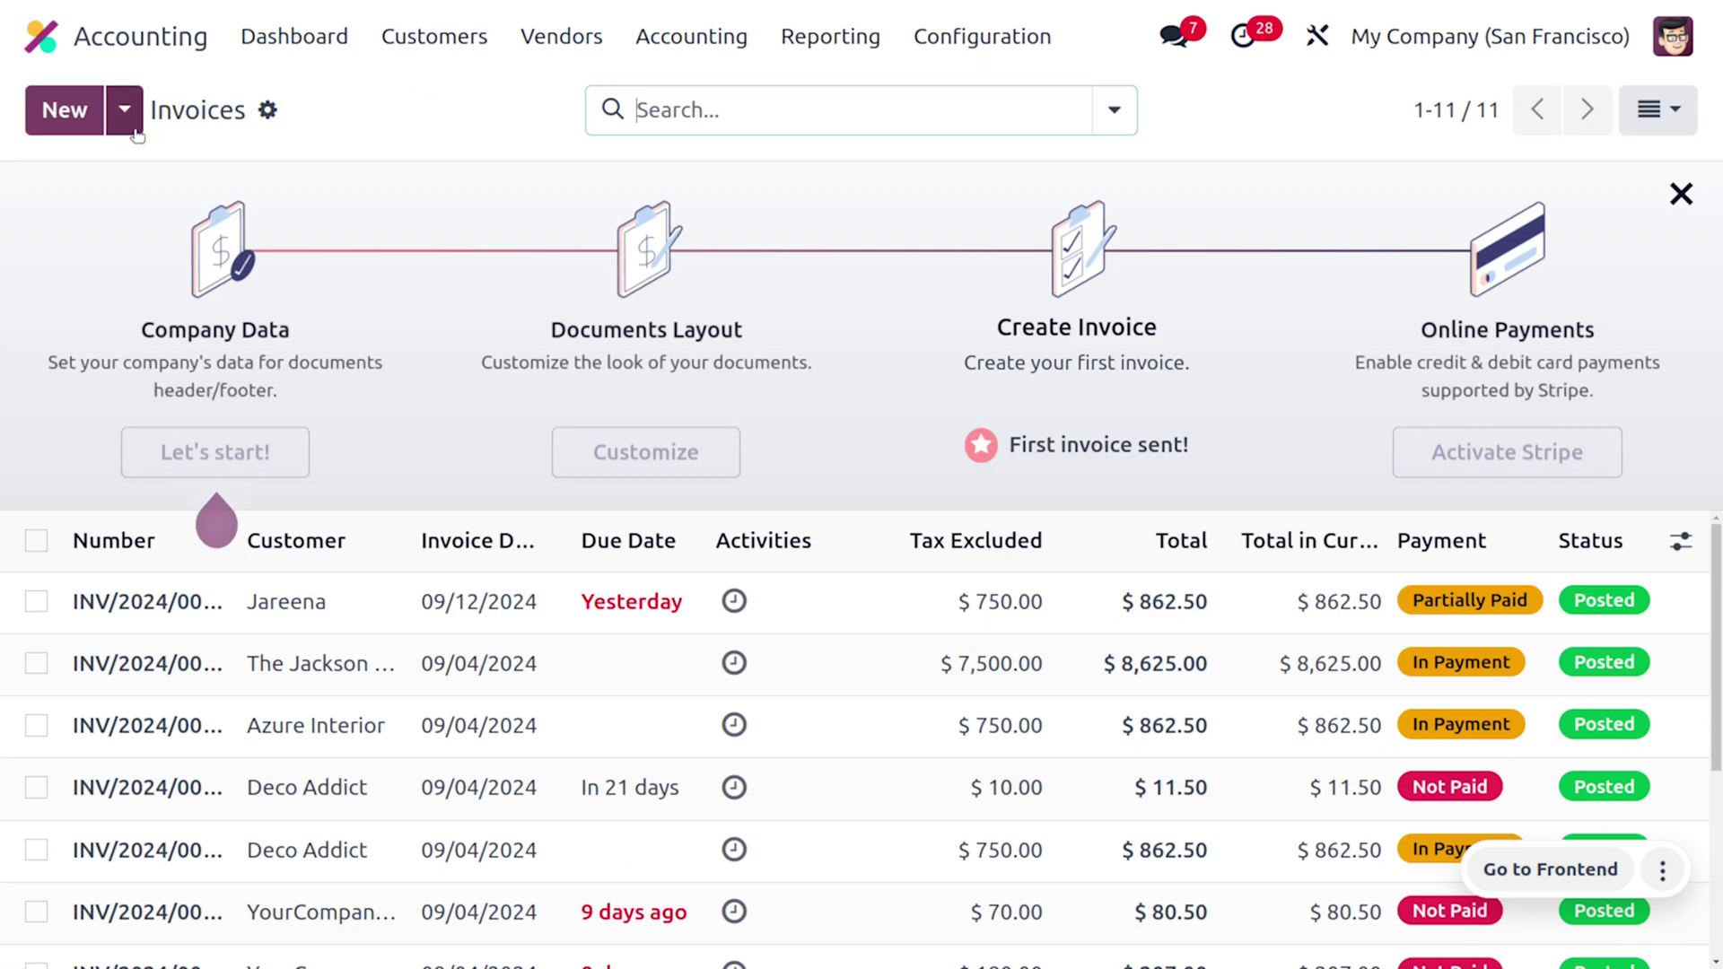
{"action": "left_click", "coordinate": [56, 112]}
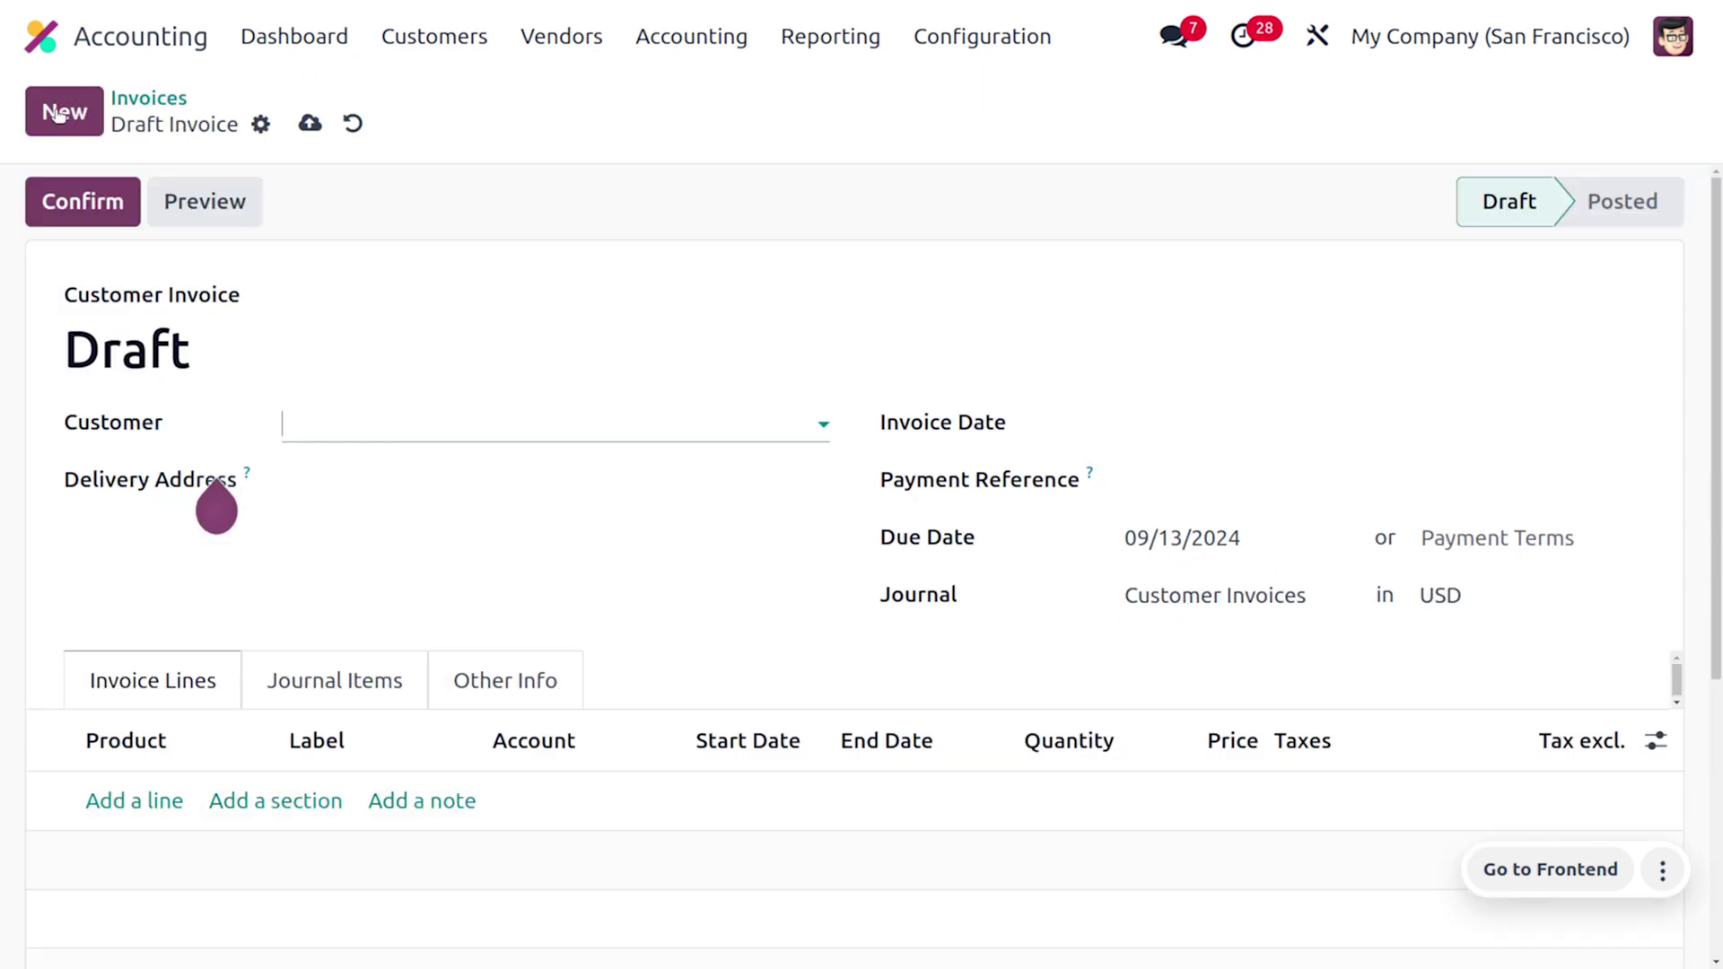
{"action": "left_click", "coordinate": [384, 435]}
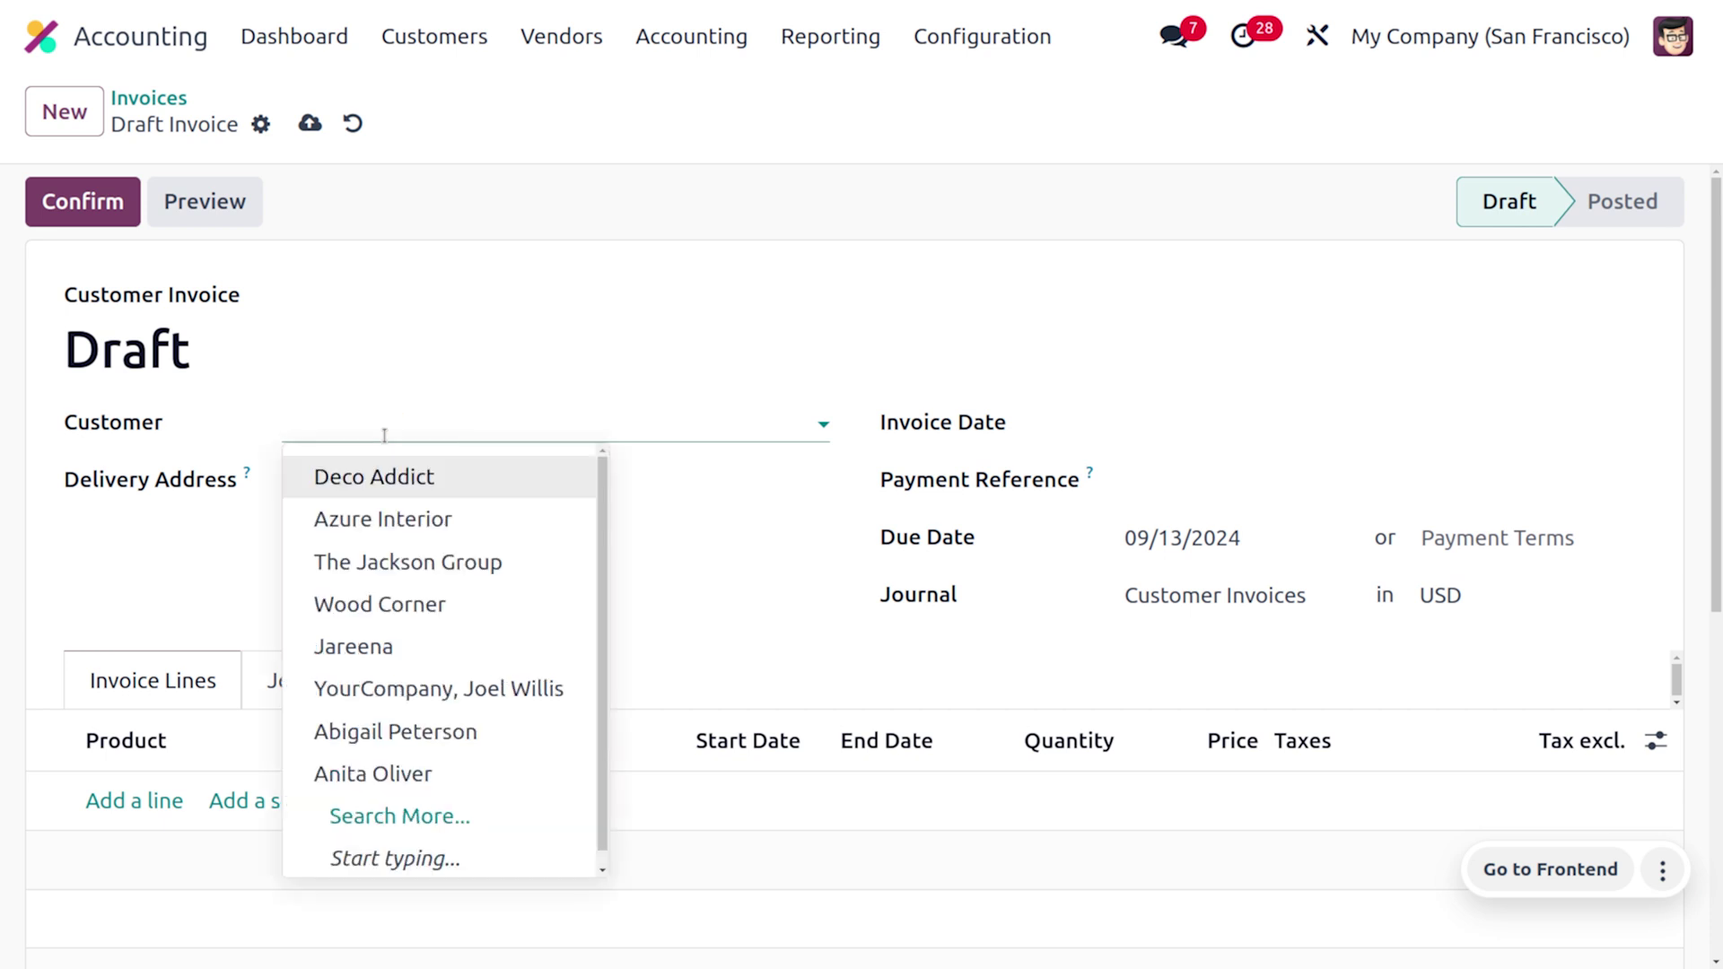
{"action": "left_click", "coordinate": [429, 563]}
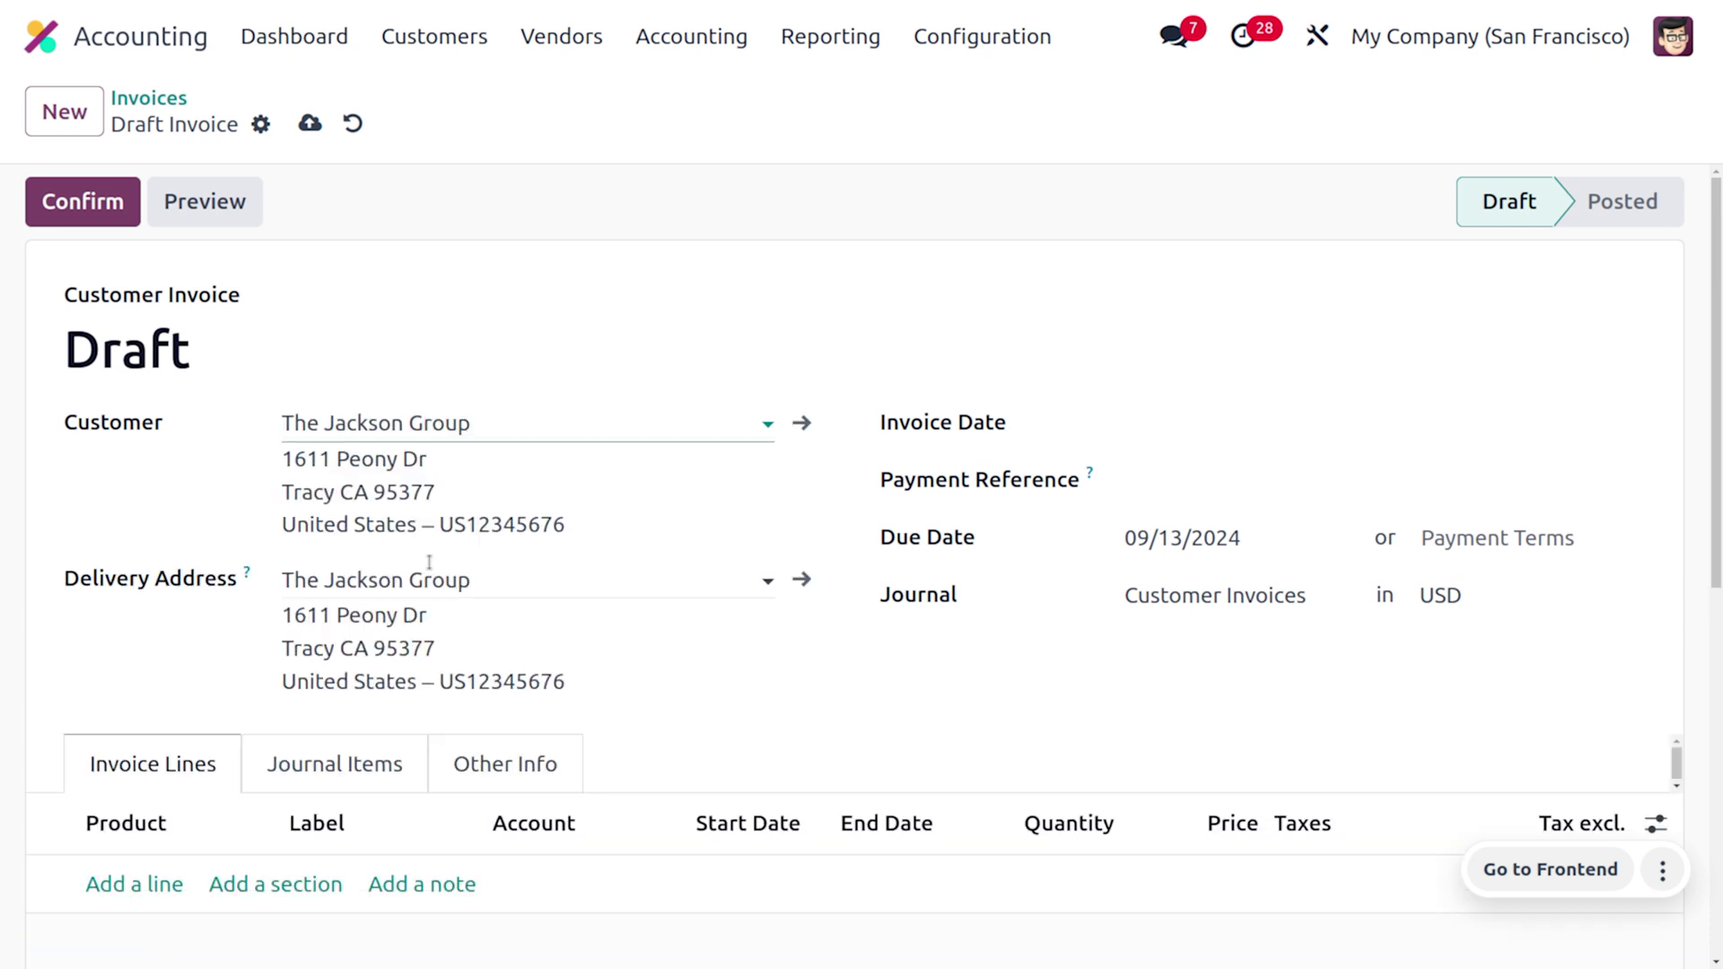
- Add an invoice line for [DESK0006] Customizable Desk (Custom, Black) with quantity 2
{"action": "scroll", "coordinate": [429, 562], "scroll_direction": "down", "scroll_amount": 3}
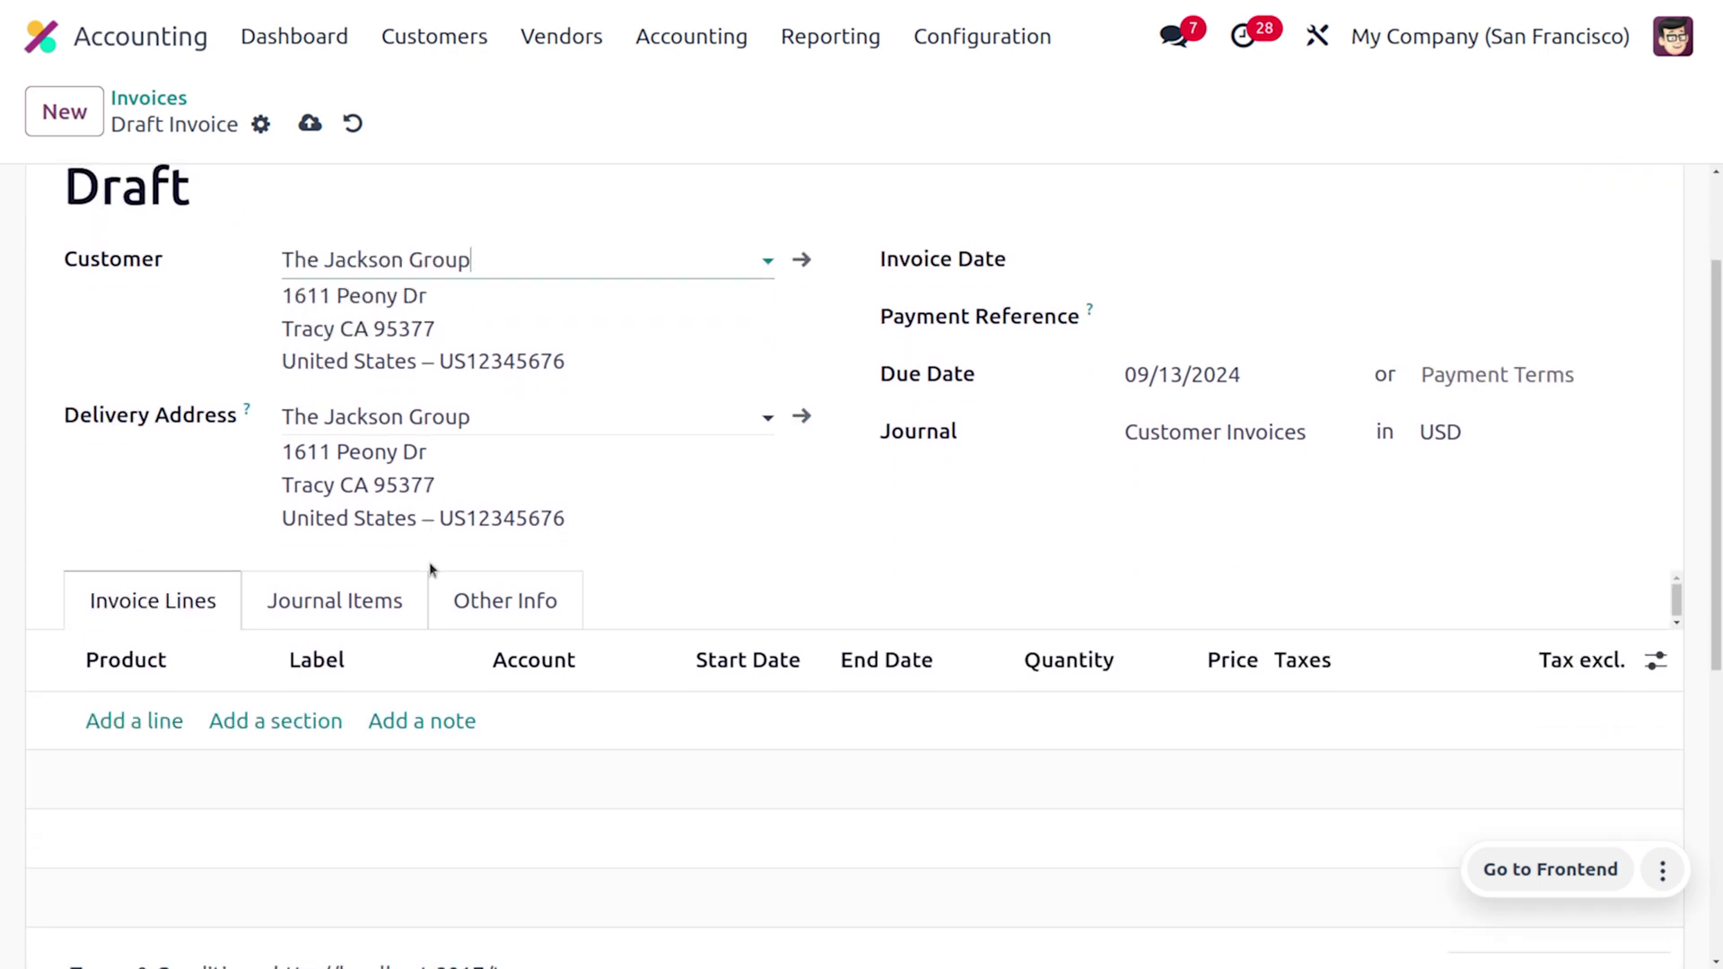
{"action": "left_click", "coordinate": [126, 721]}
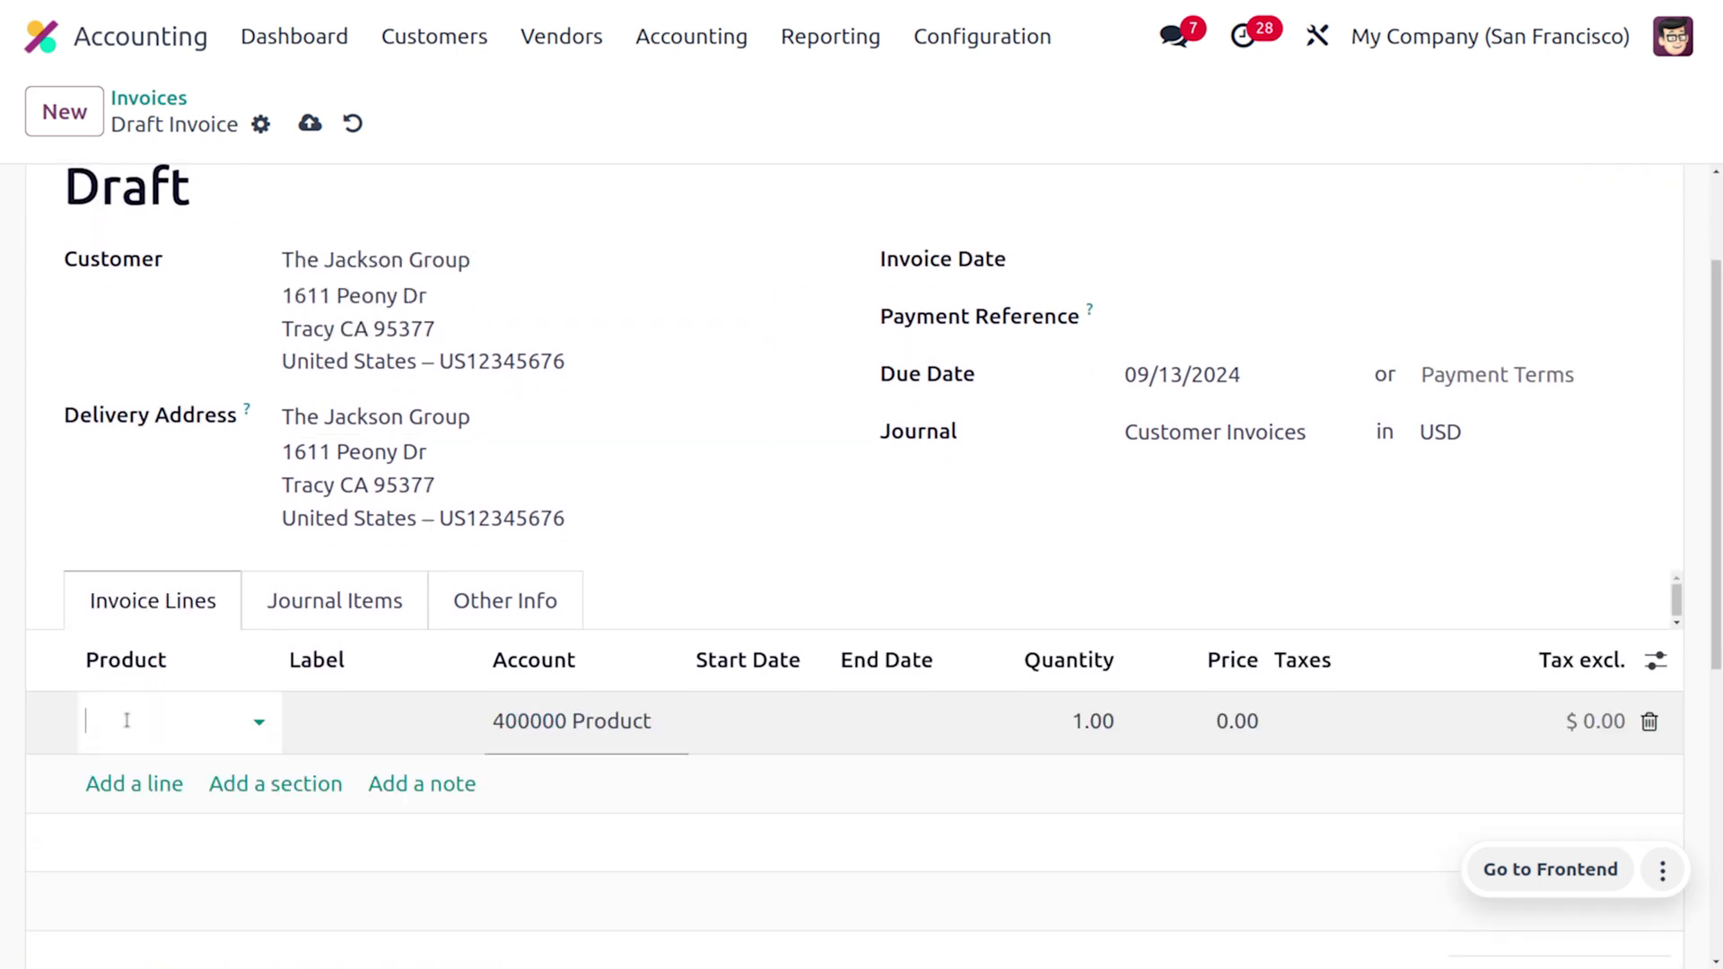
{"action": "left_click", "coordinate": [127, 720]}
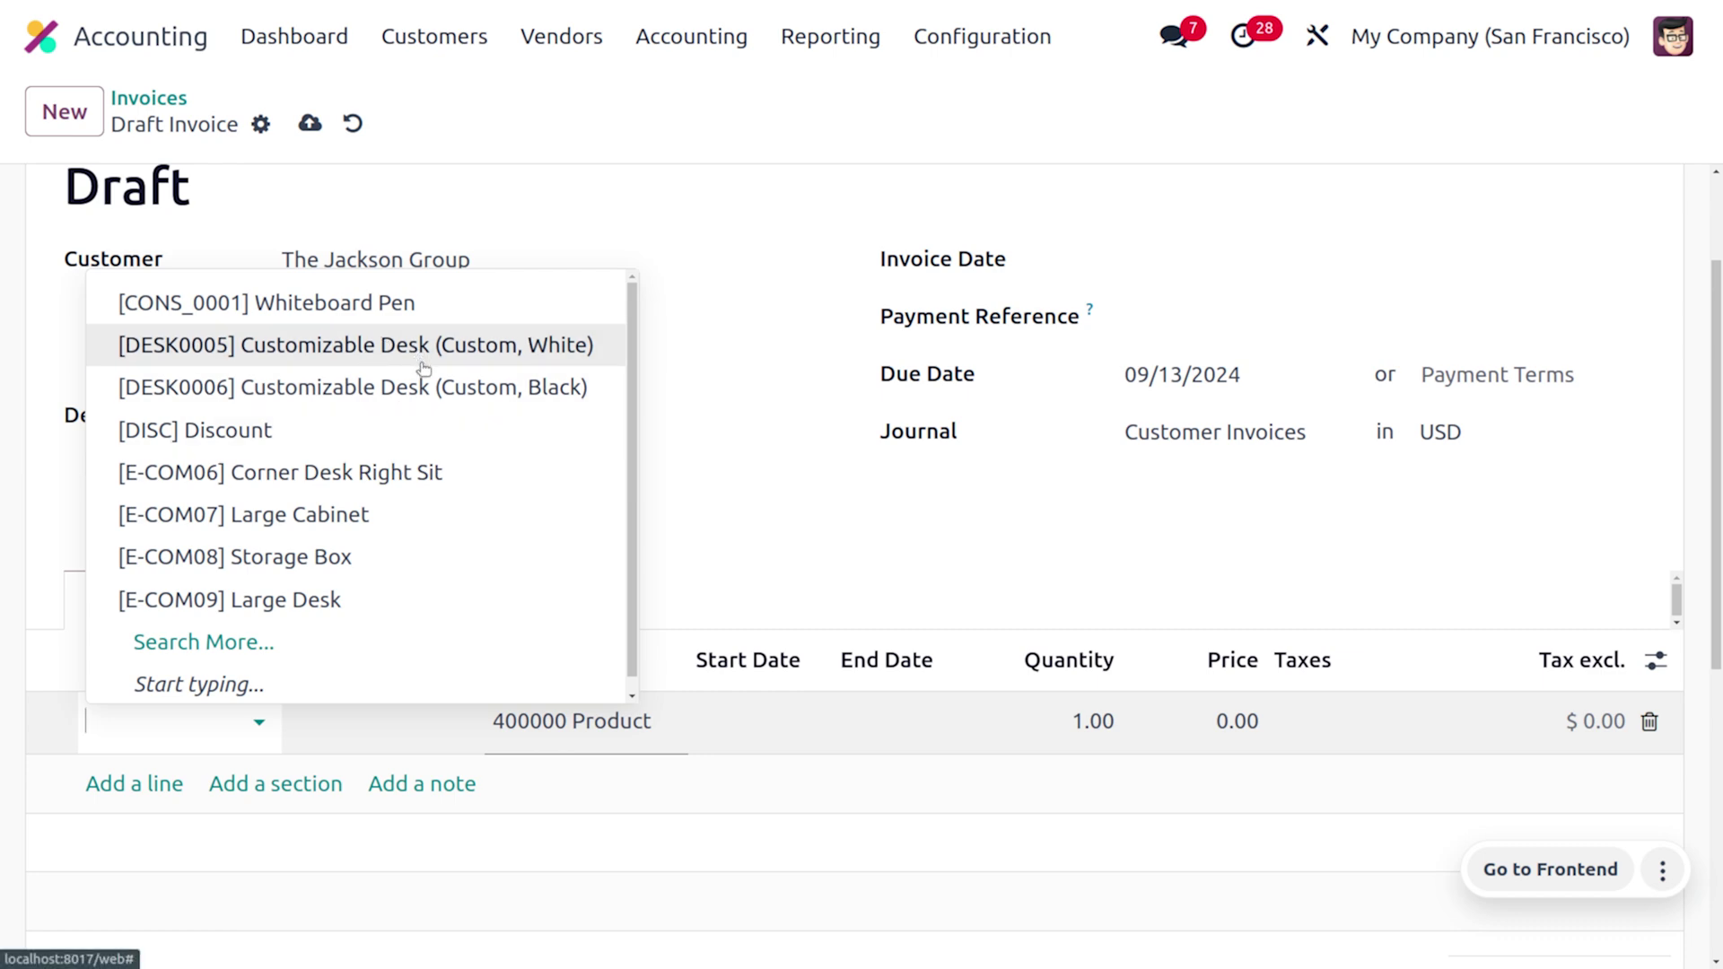
{"action": "left_click", "coordinate": [434, 388]}
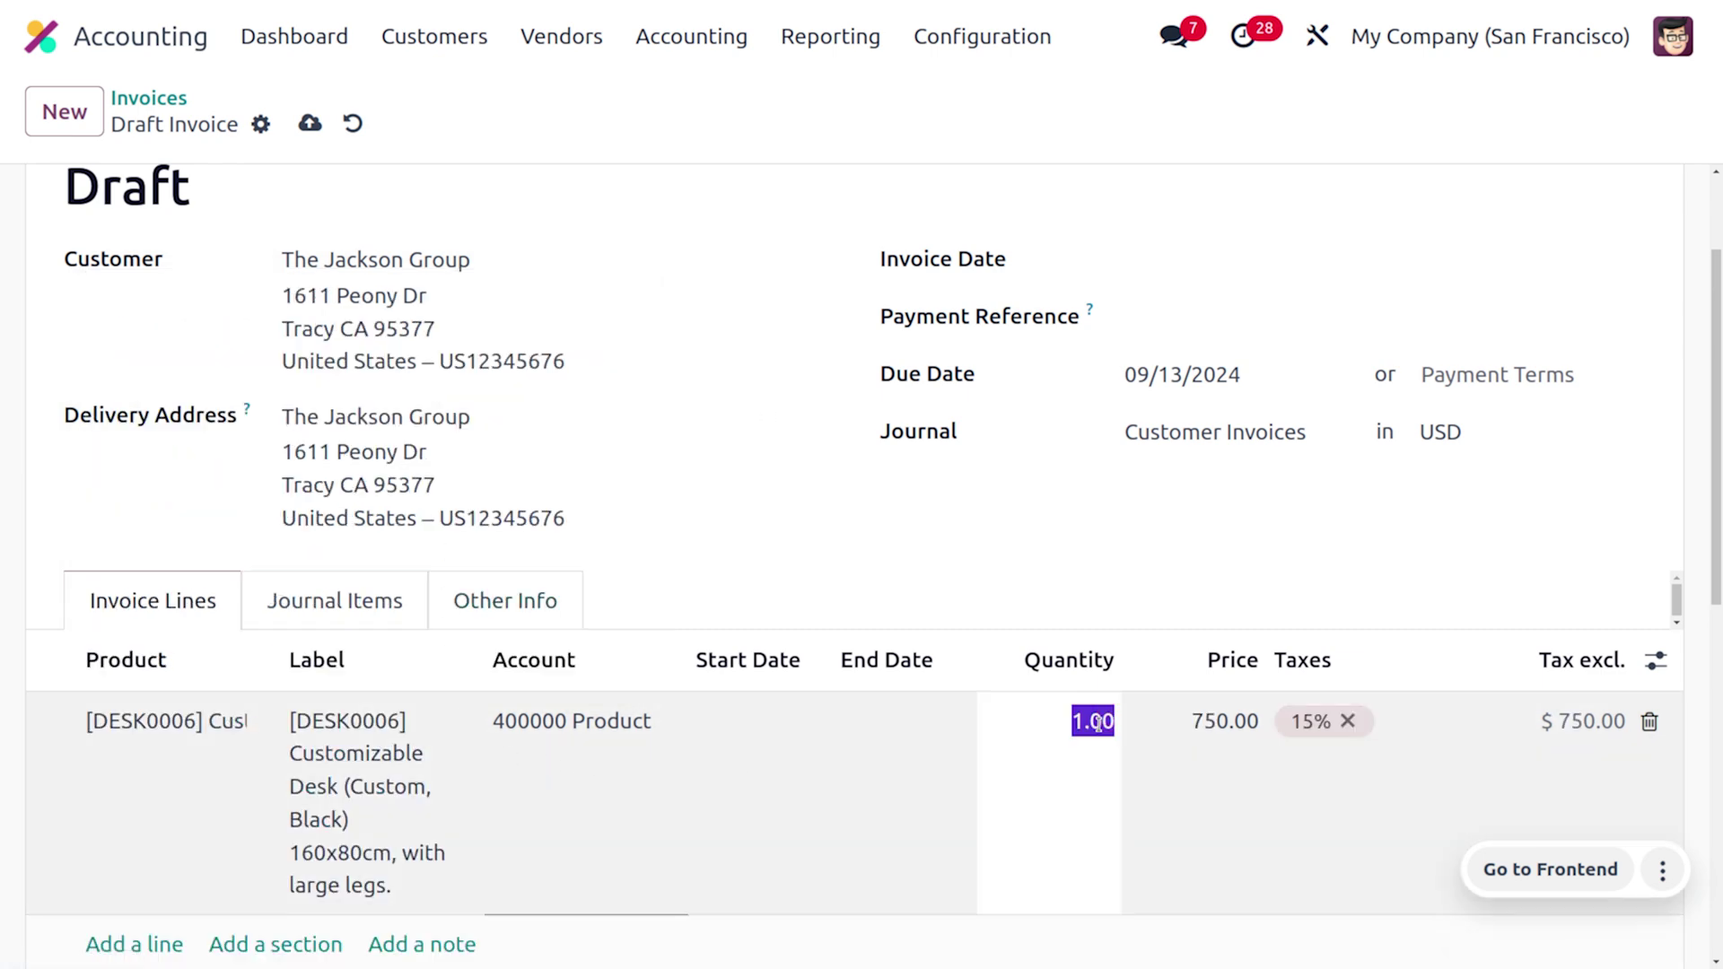
{"action": "type", "text": "2"}
- Replace the desk line's default 15% tax with 15% Cash basis
{"action": "left_click", "coordinate": [1347, 721]}
{"action": "left_click", "coordinate": [1348, 719]}
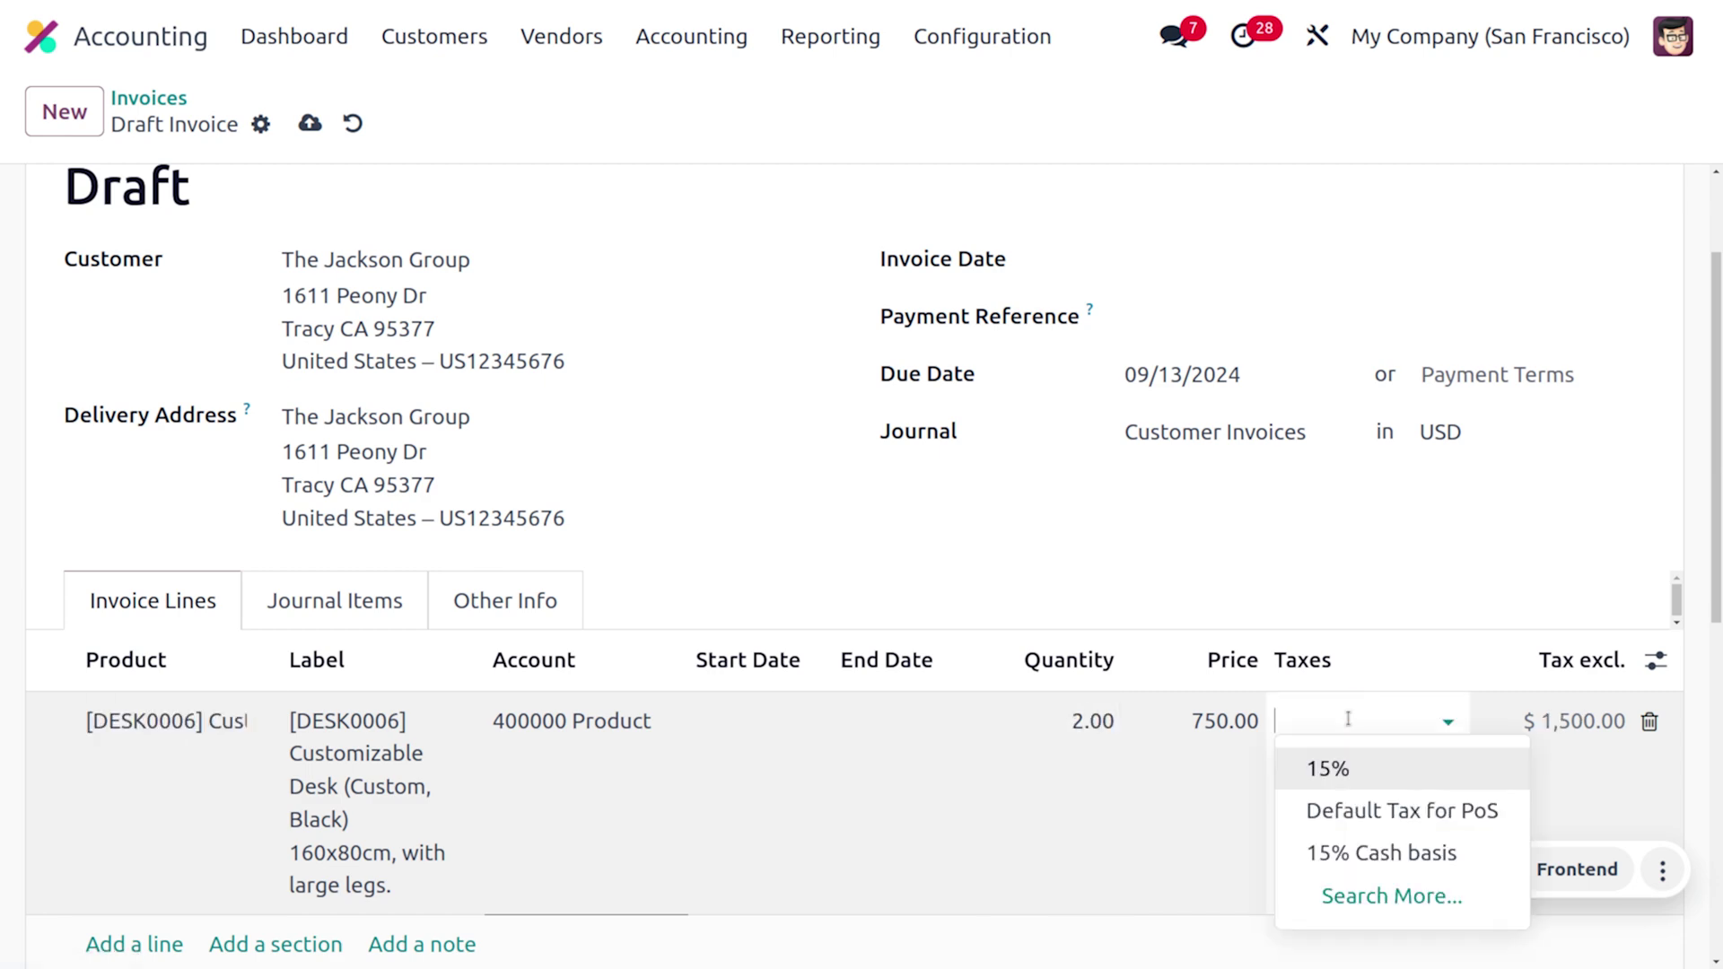
{"action": "left_click", "coordinate": [1374, 854]}
- Save the draft invoice and confirm it
{"action": "scroll", "coordinate": [847, 378], "scroll_direction": "up", "scroll_amount": 2}
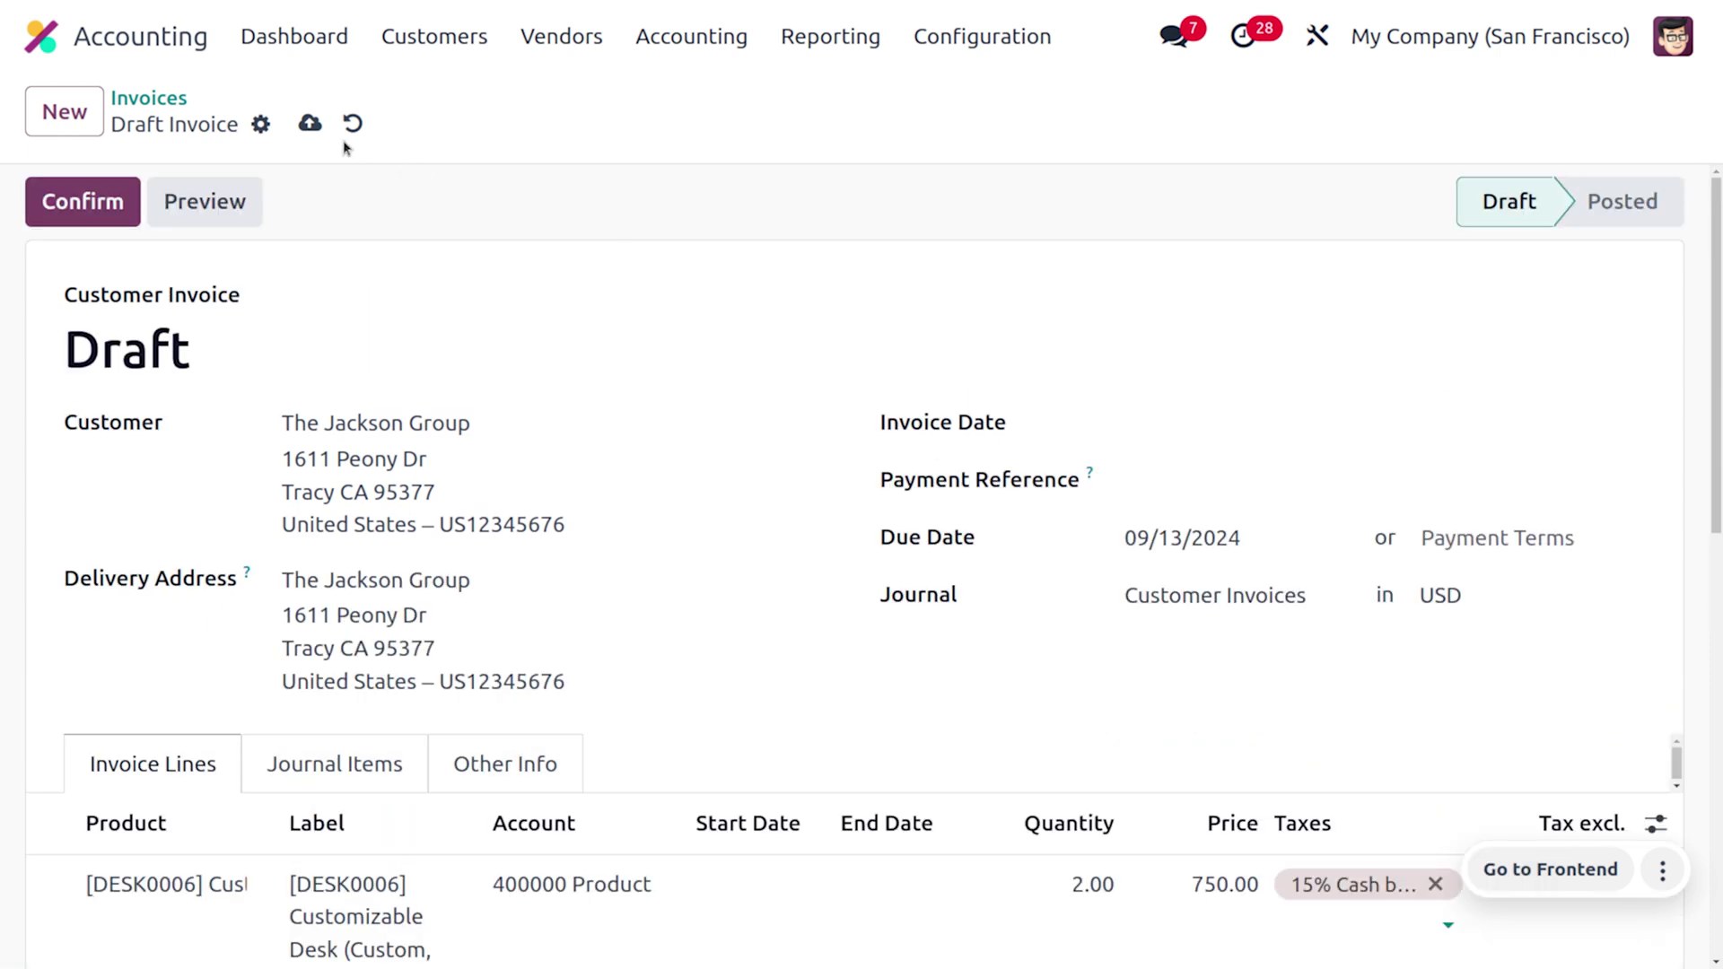
{"action": "left_click", "coordinate": [309, 123]}
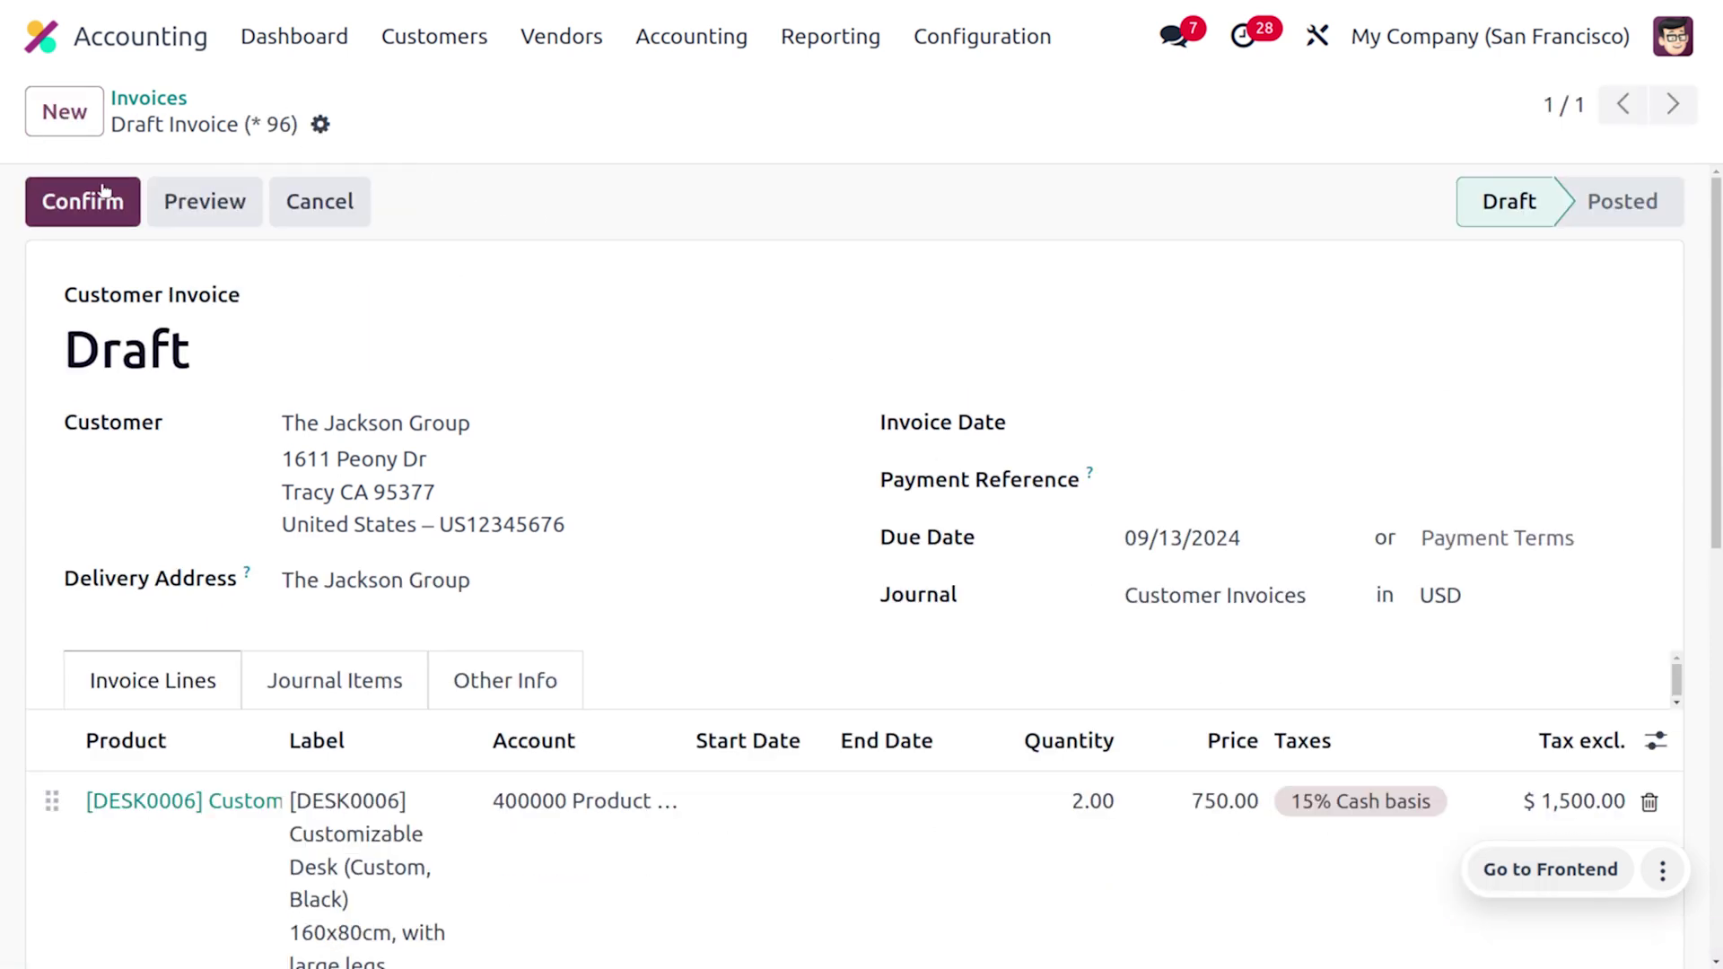
{"action": "left_click", "coordinate": [102, 189]}
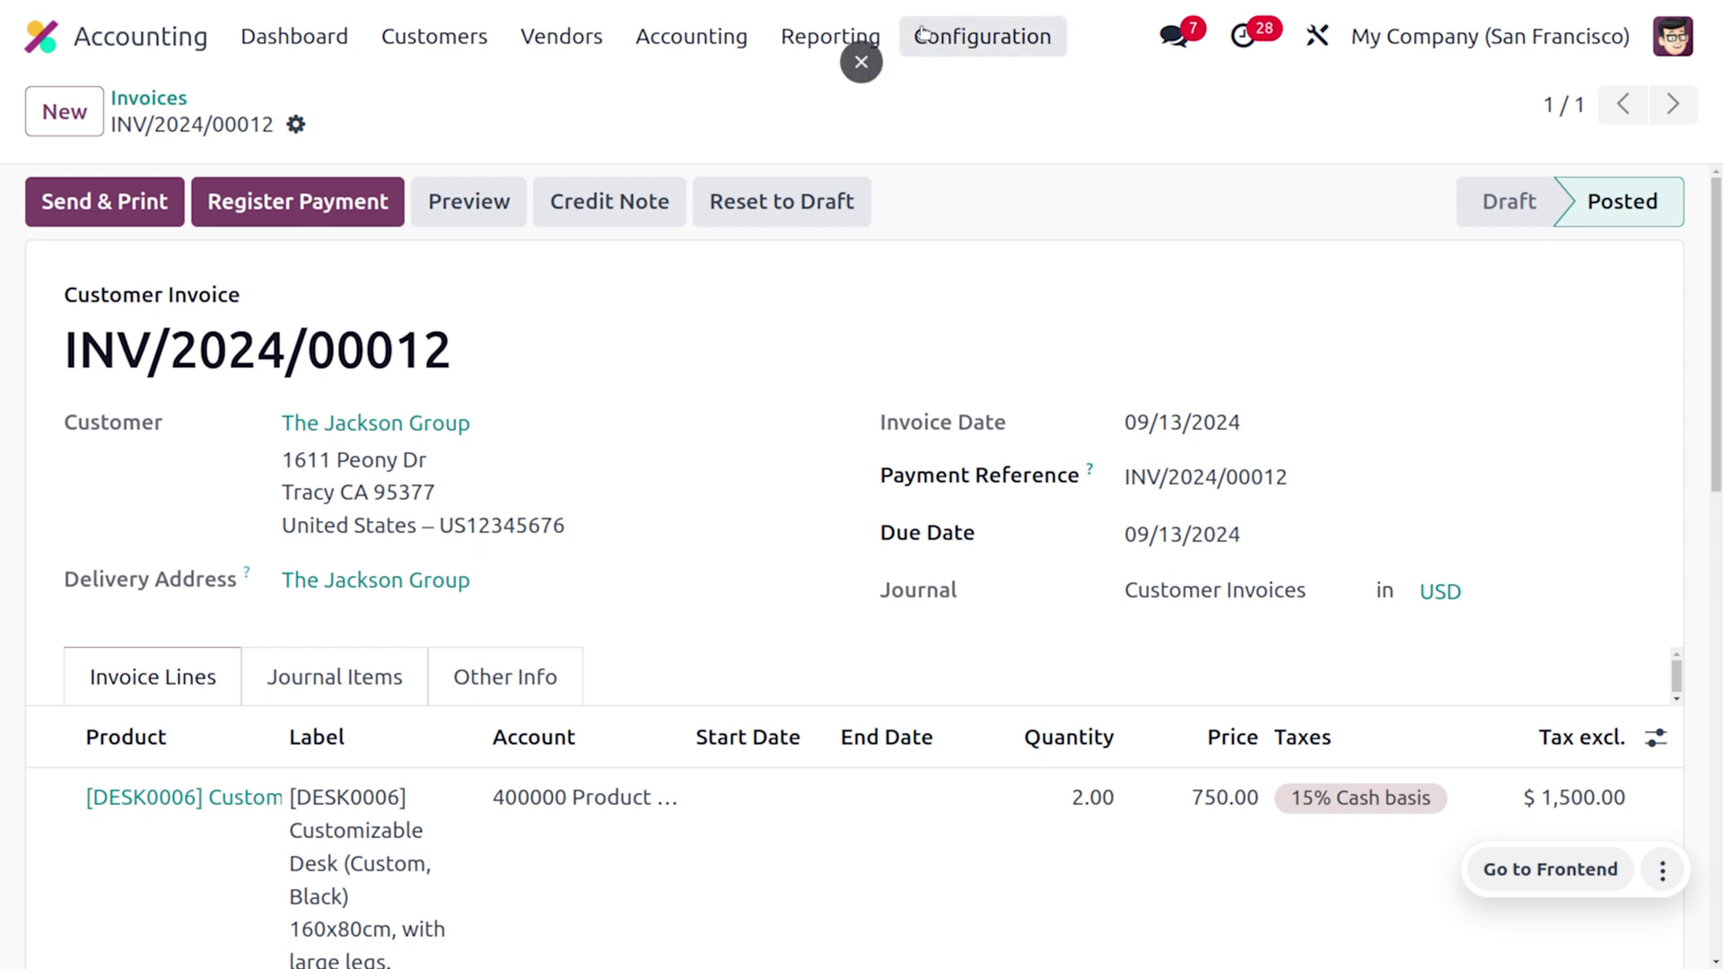
- Open the Partner Ledger report and locate The Jackson Group's line
{"action": "left_click", "coordinate": [871, 34]}
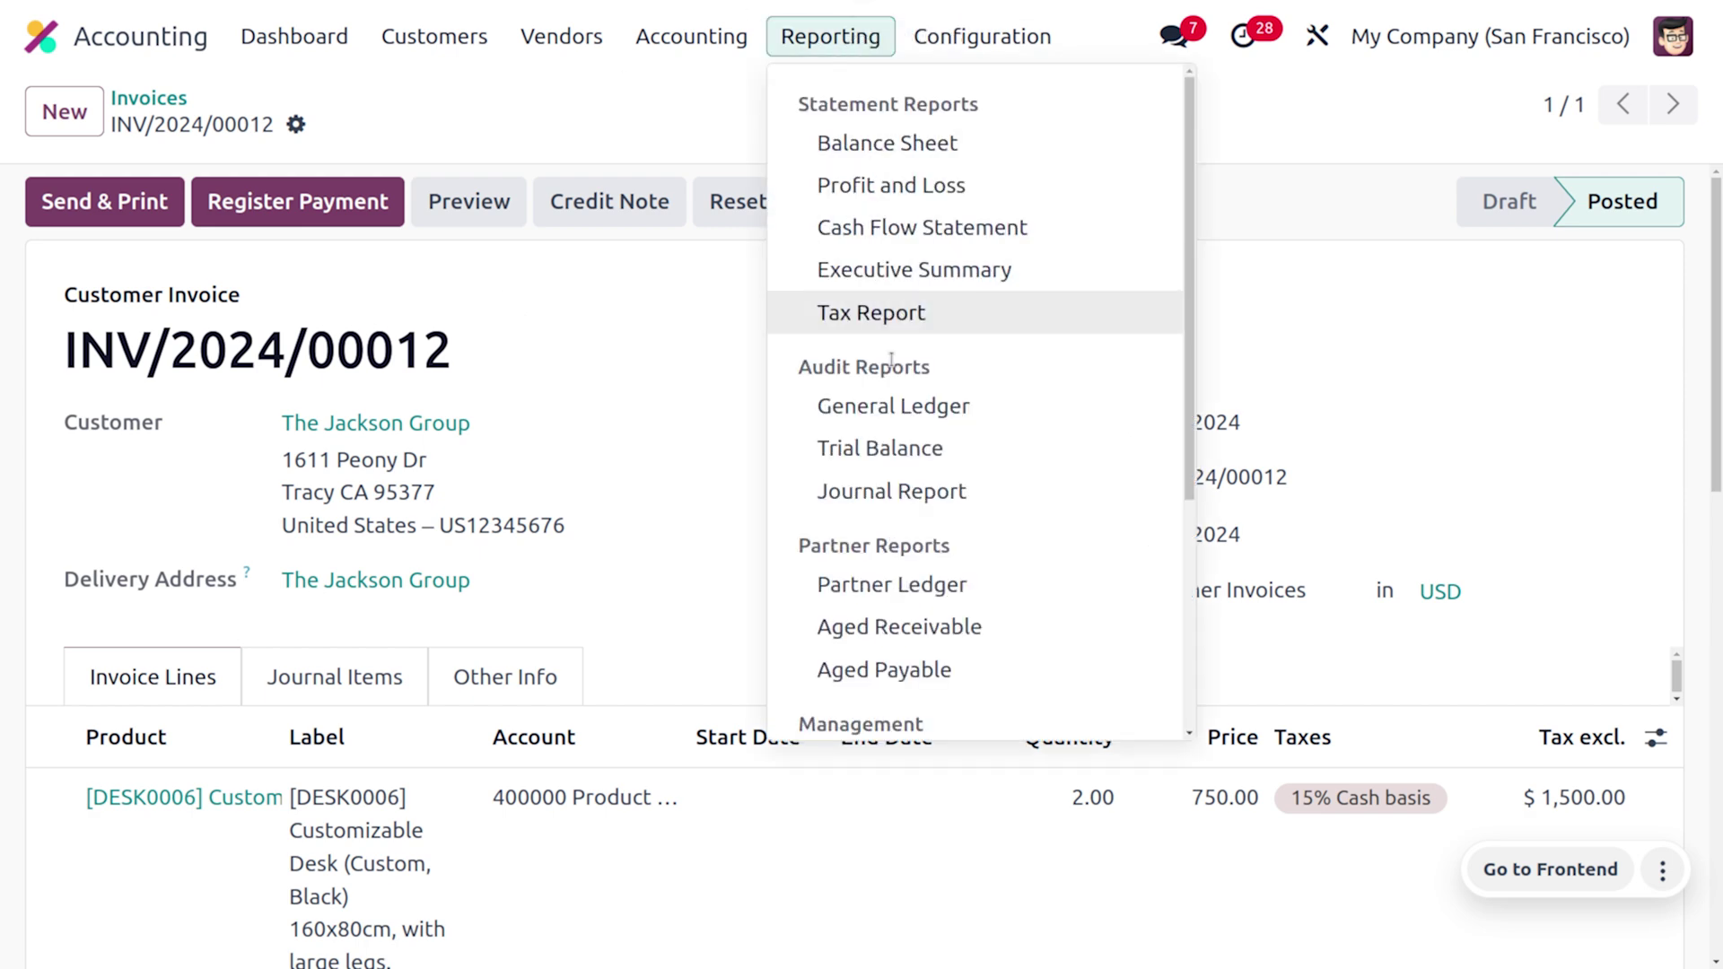
{"action": "left_click", "coordinate": [938, 585]}
{"action": "mouse_move", "coordinate": [96, 692]}
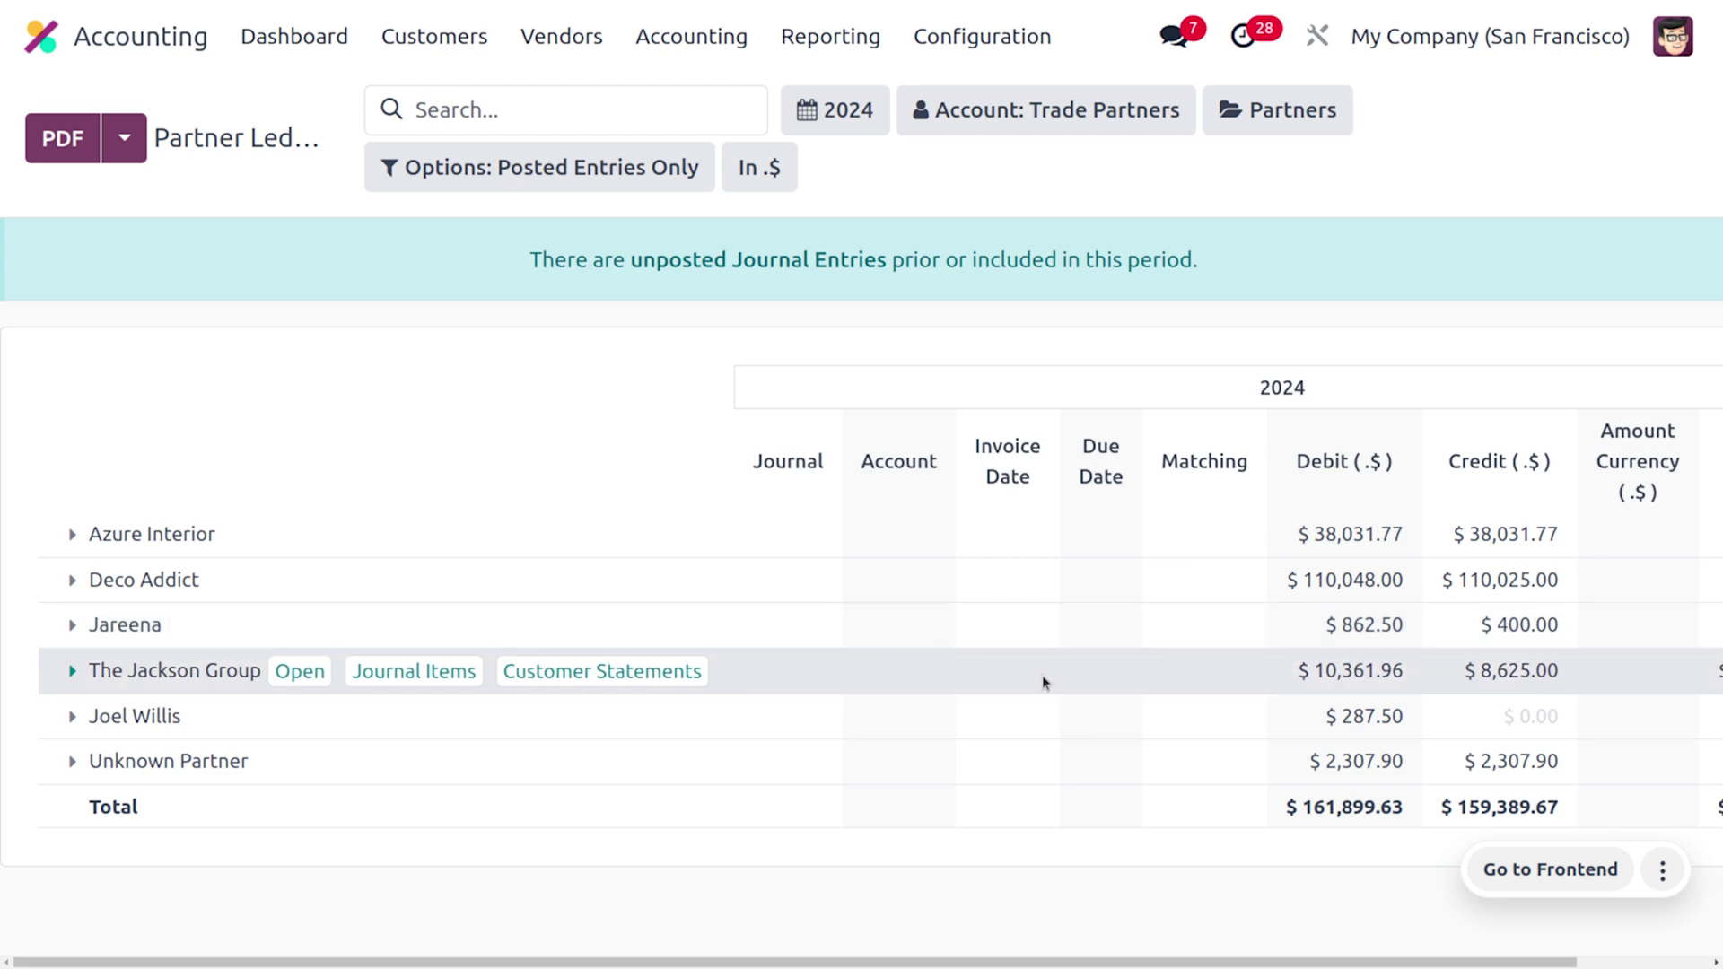
- Expand The Jackson Group in the Partner Ledger and check the debit, credit and balance of its 09/13/2024 invoice
{"action": "left_click", "coordinate": [76, 677]}
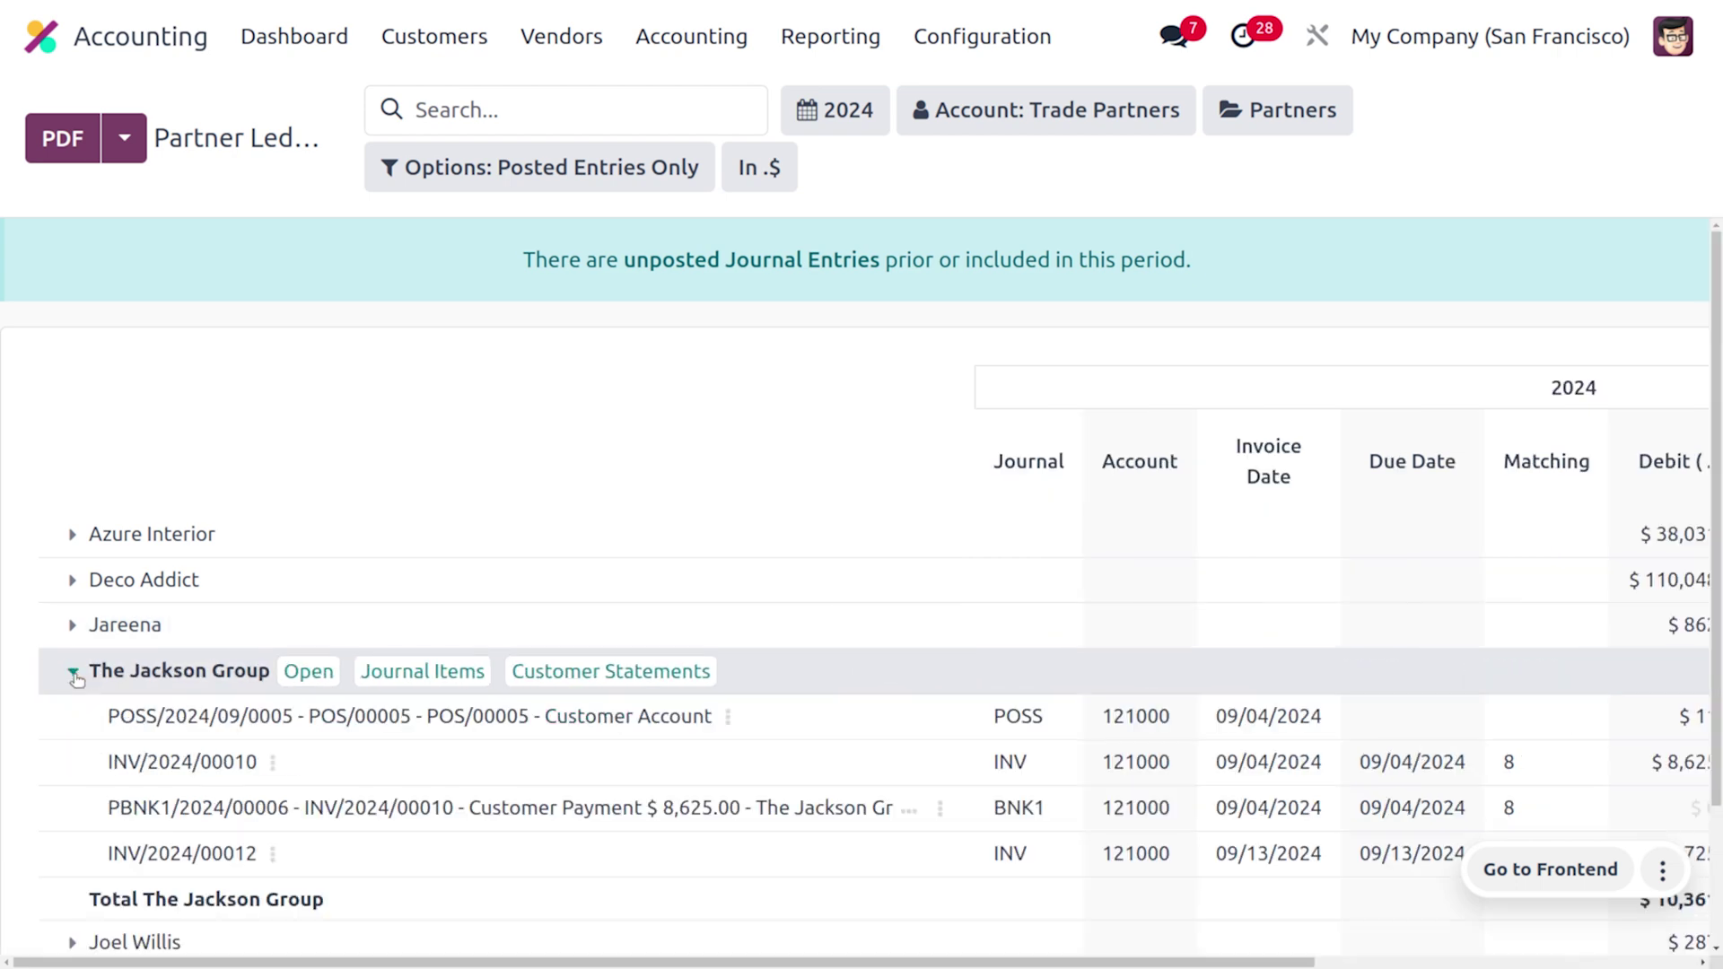
{"action": "scroll", "coordinate": [724, 718], "scroll_direction": "right", "scroll_amount": 5}
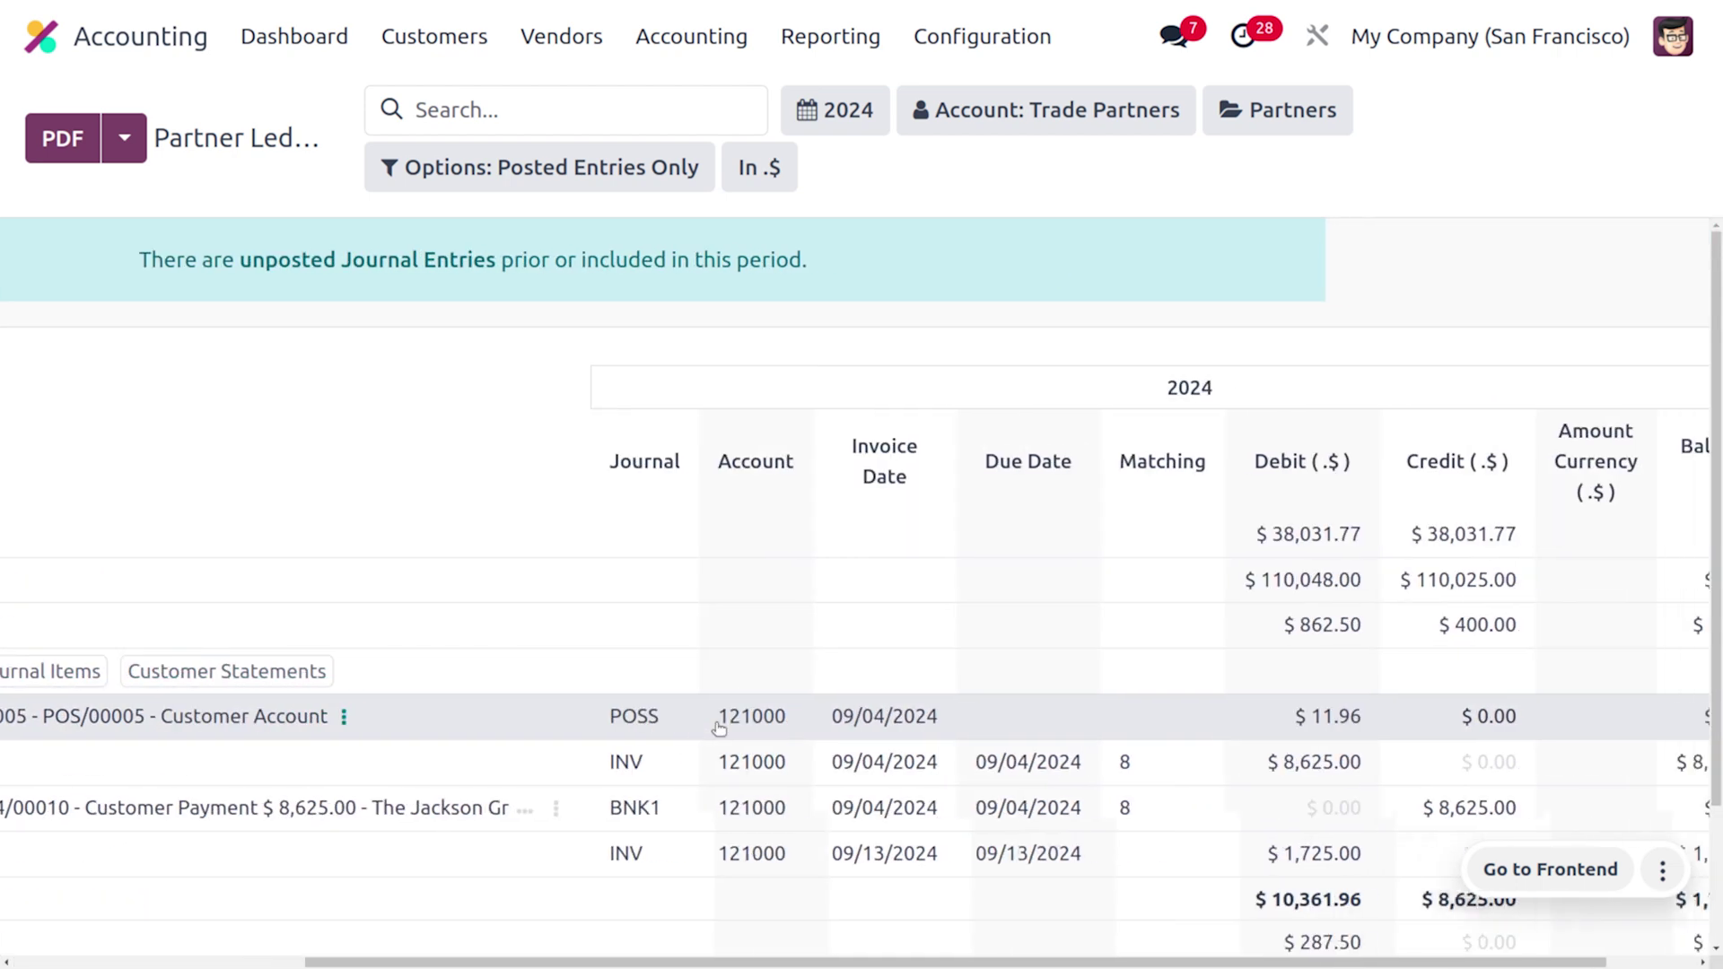
{"action": "scroll", "coordinate": [719, 727], "scroll_direction": "right", "scroll_amount": 1}
{"action": "scroll", "coordinate": [715, 722], "scroll_direction": "left", "scroll_amount": 4}
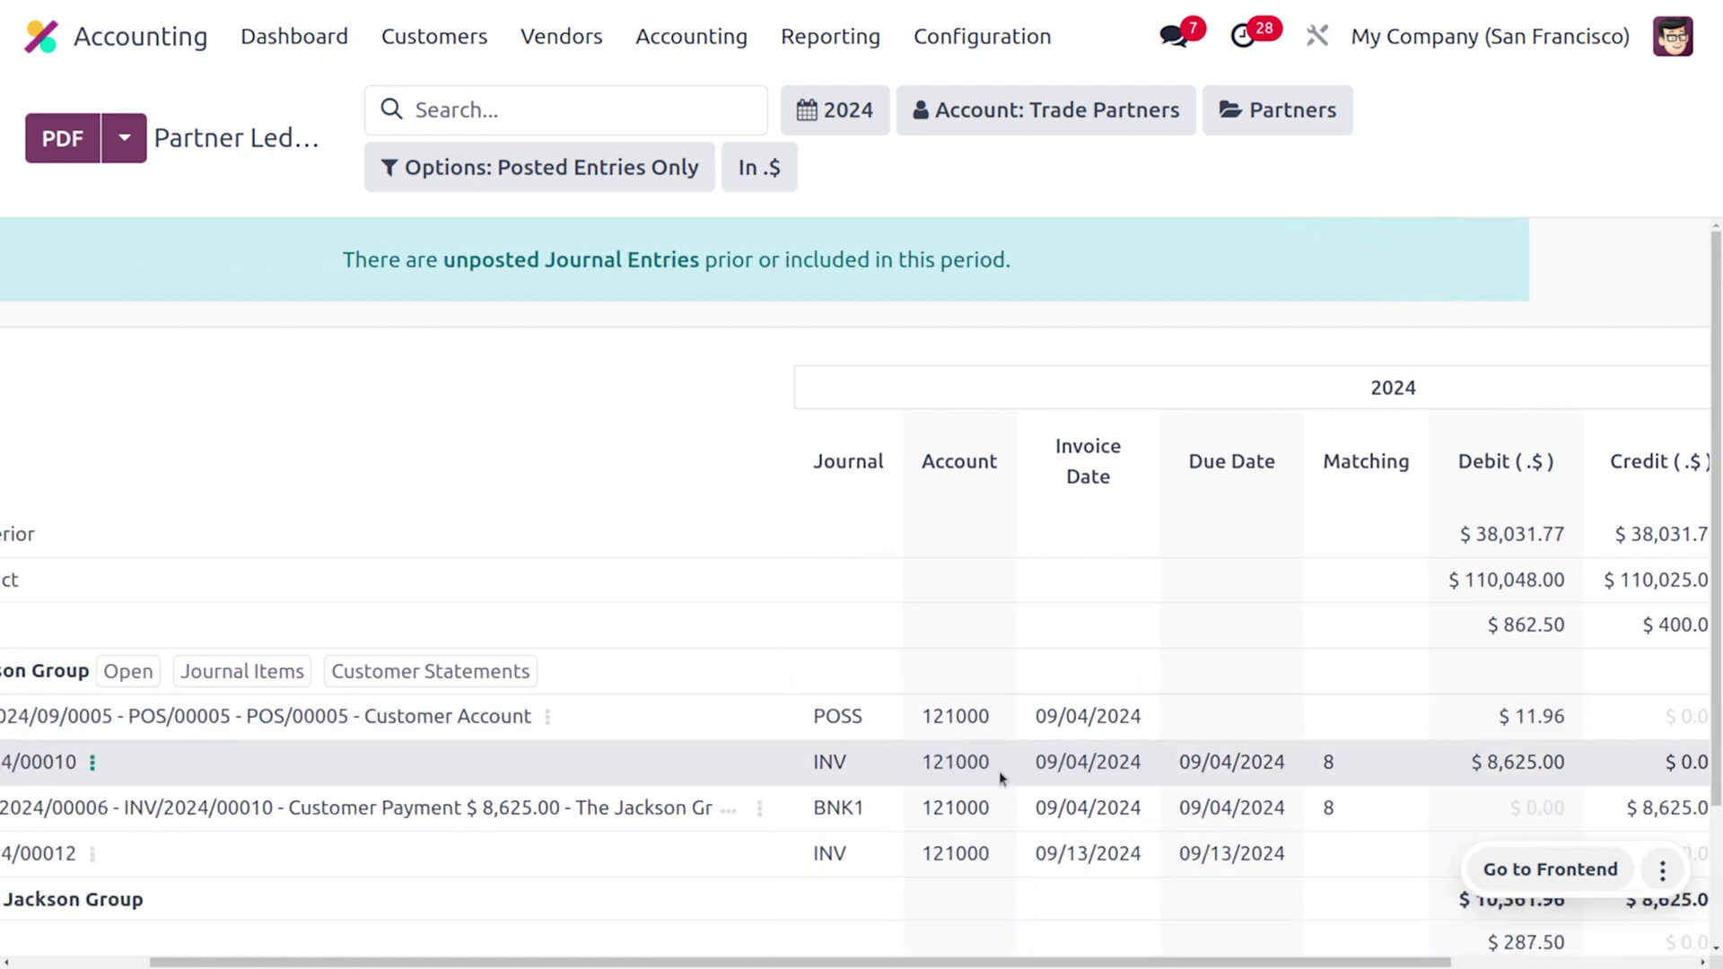
{"action": "scroll", "coordinate": [1020, 797], "scroll_direction": "down", "scroll_amount": 2}
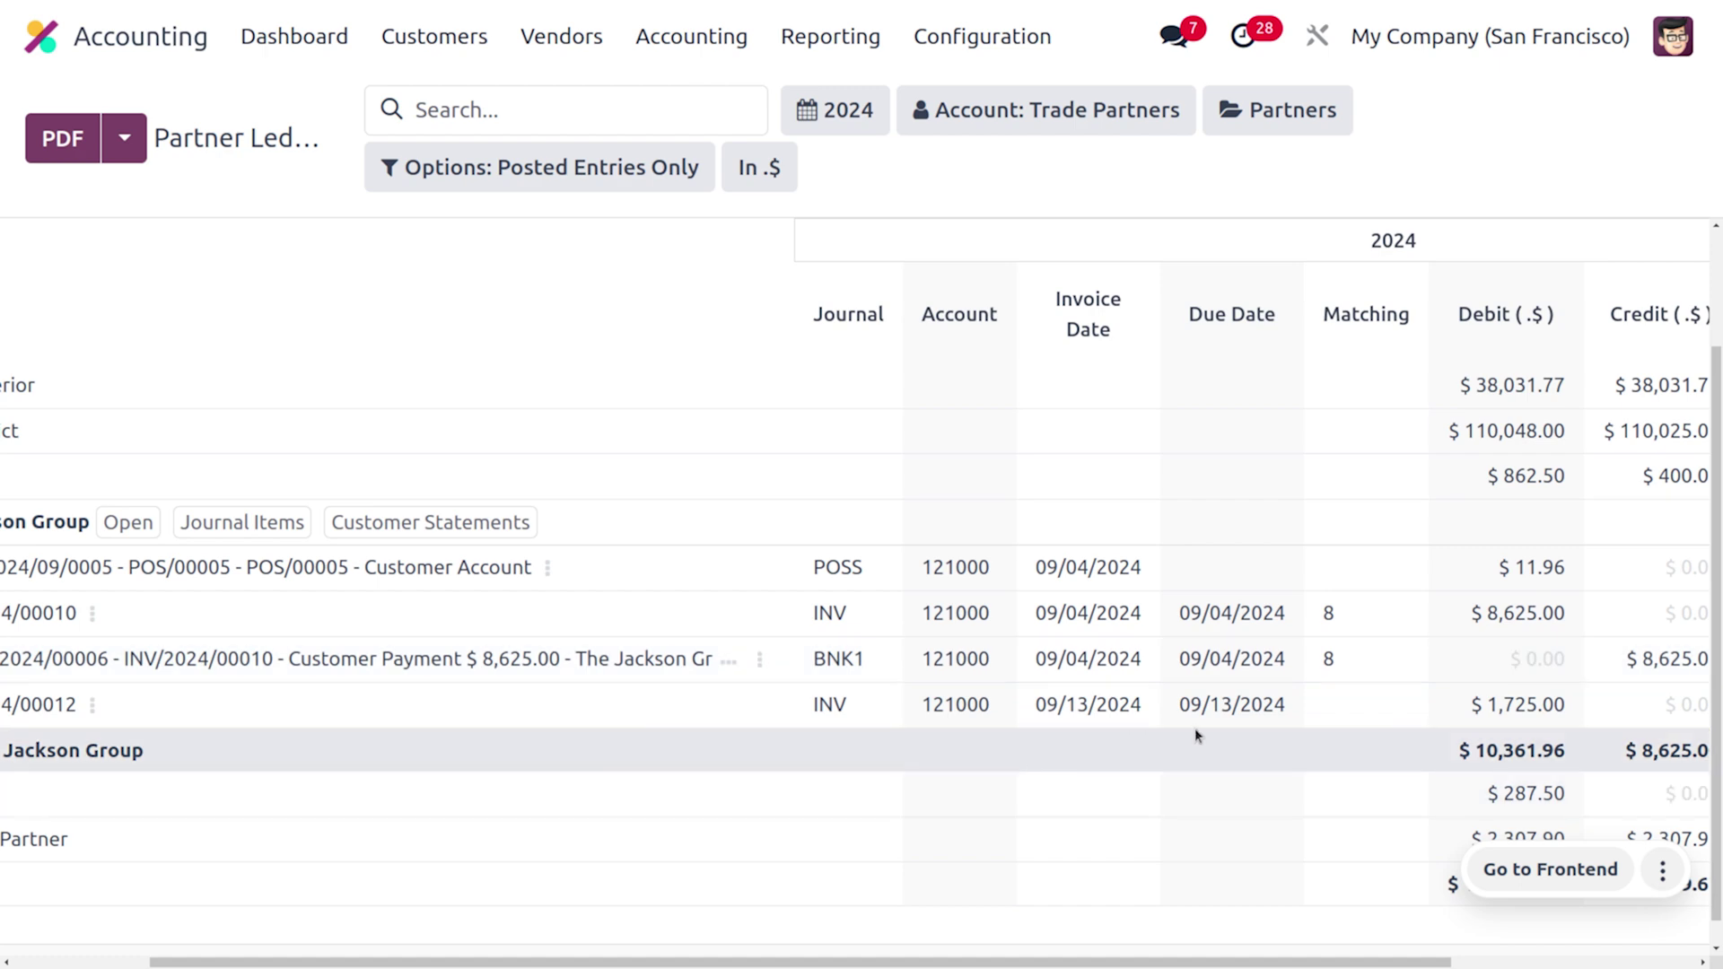
{"action": "scroll", "coordinate": [1257, 704], "scroll_direction": "right", "scroll_amount": 5}
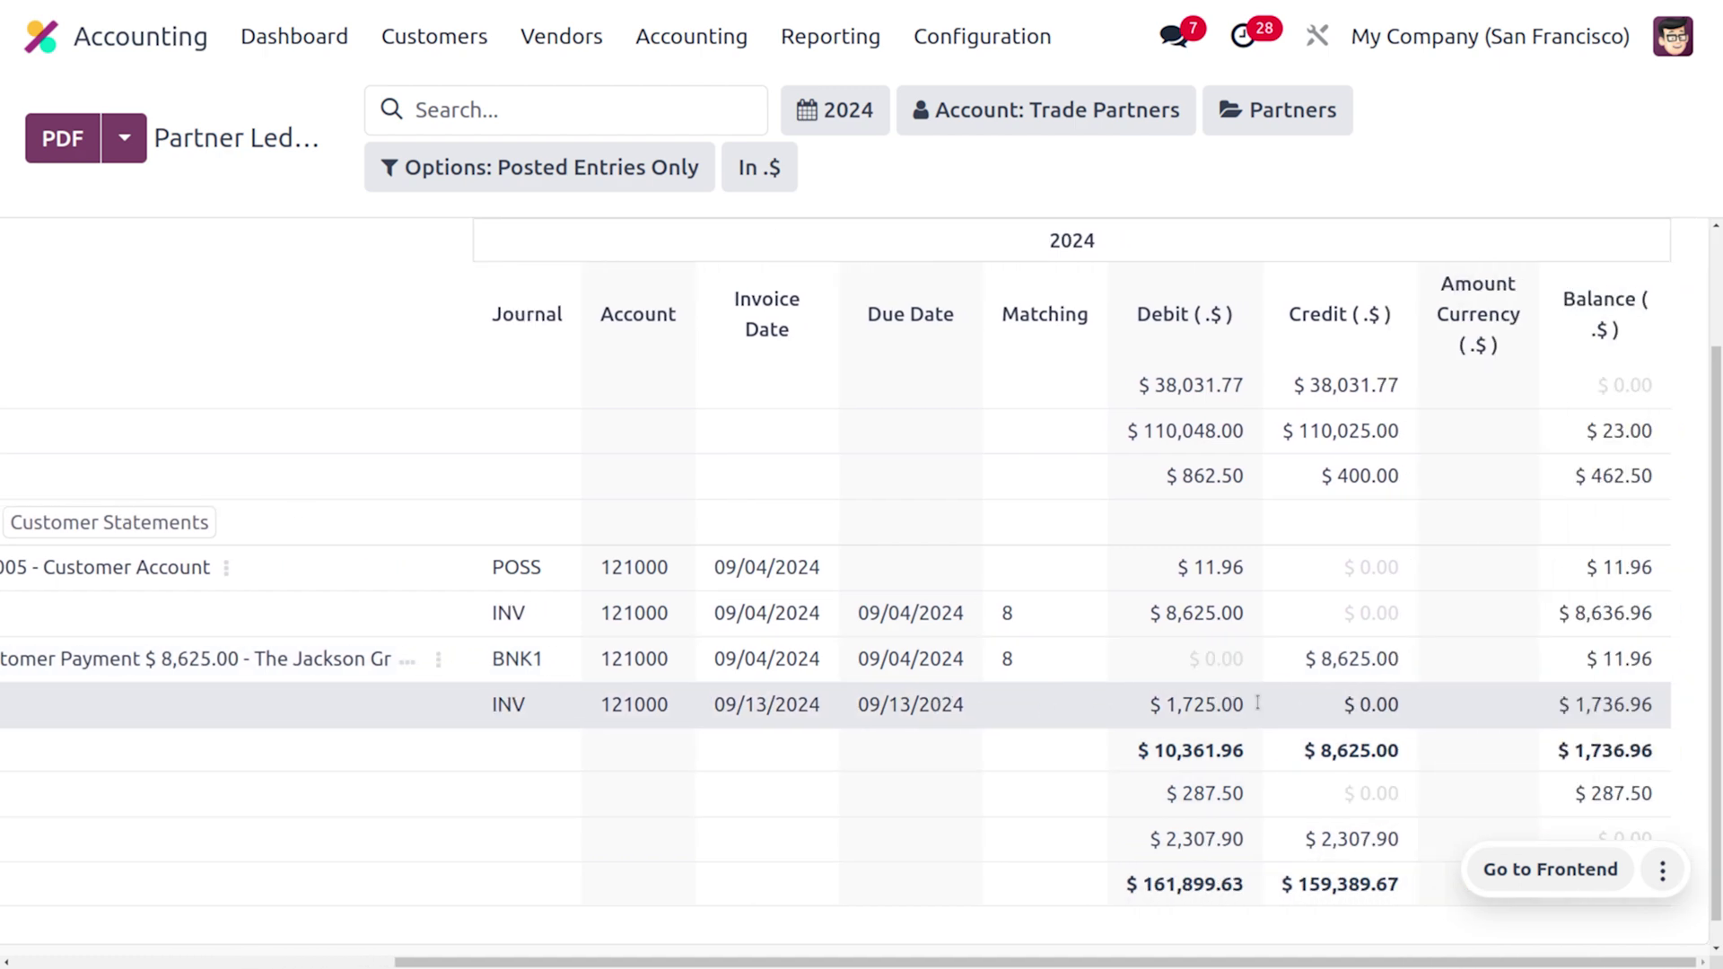
- Open The Jackson Group's 09/13/2024 customer invoice, review its journal items, and return to the invoice lines
{"action": "left_click", "coordinate": [433, 47]}
{"action": "left_click", "coordinate": [450, 99]}
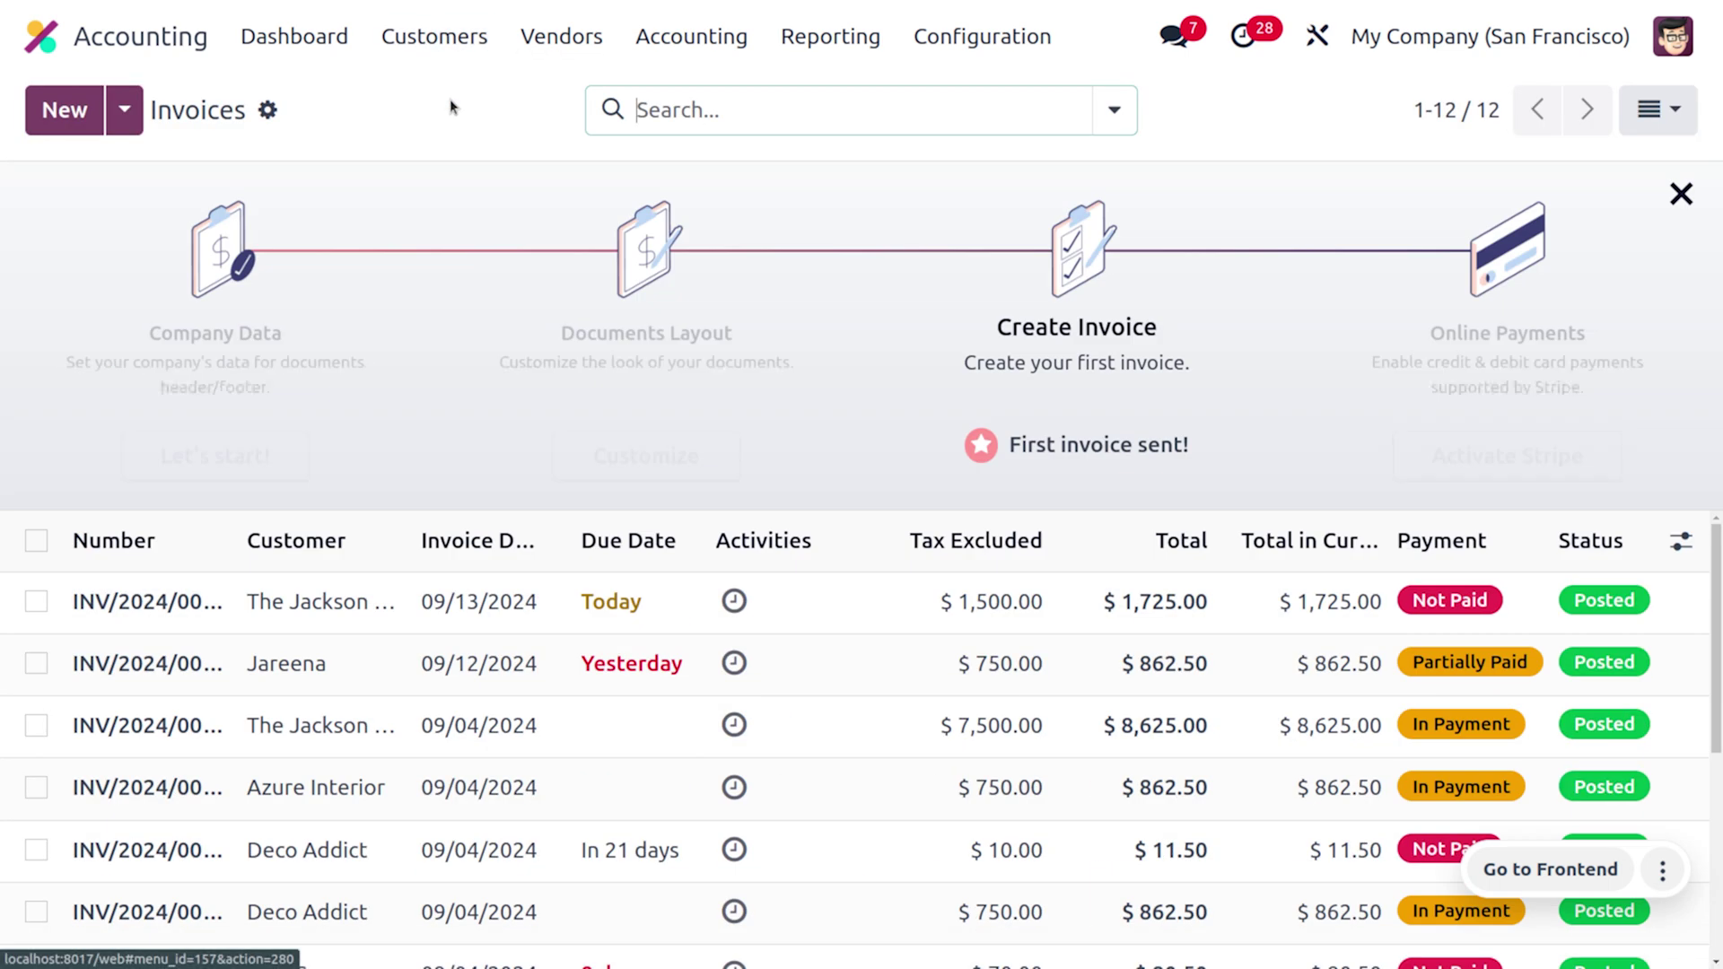
{"action": "left_click", "coordinate": [304, 611]}
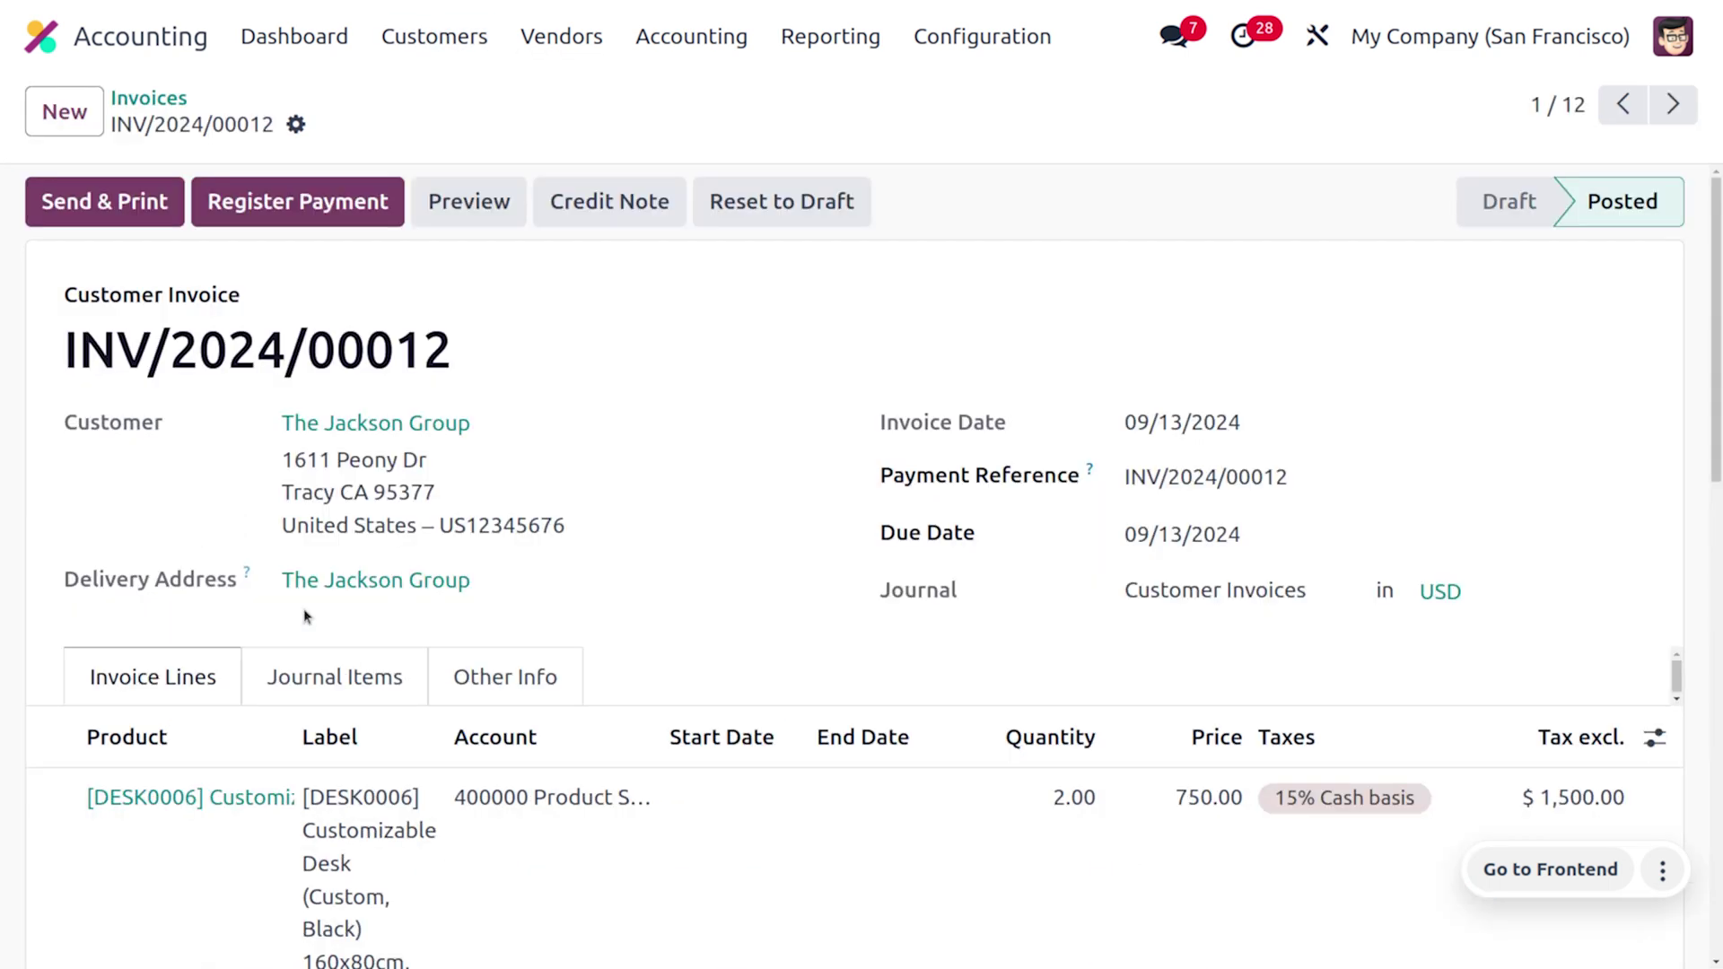
{"action": "left_click", "coordinate": [323, 687]}
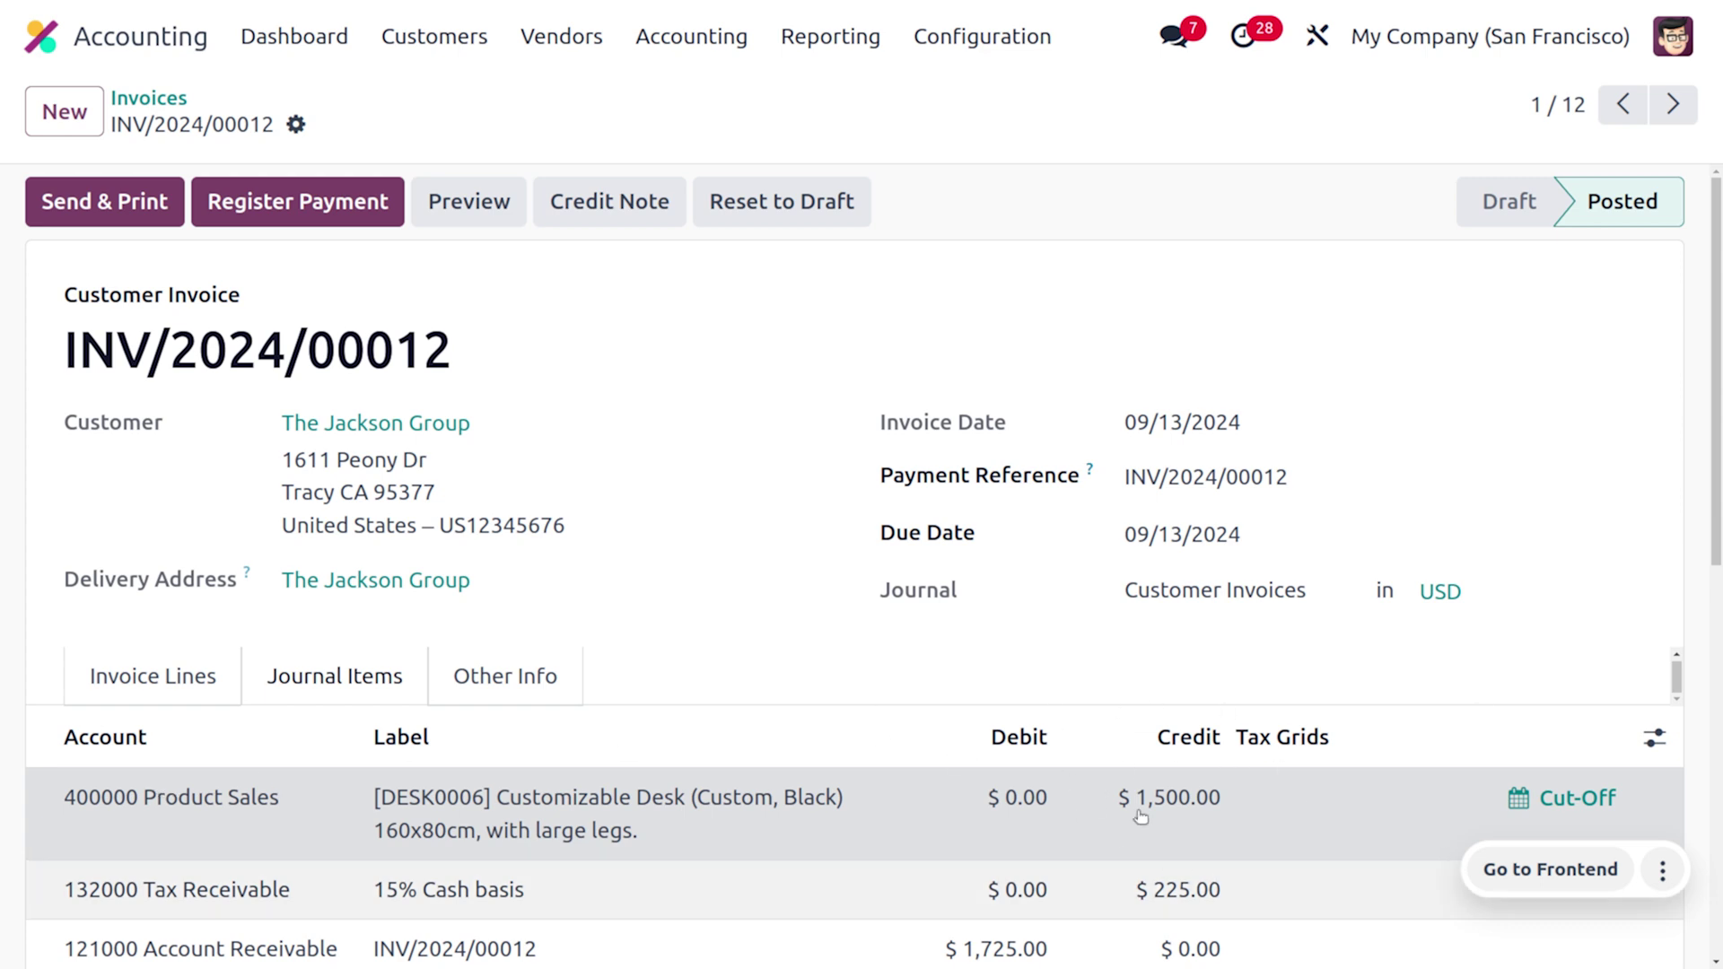
{"action": "scroll", "coordinate": [1094, 750], "scroll_direction": "down", "scroll_amount": 3}
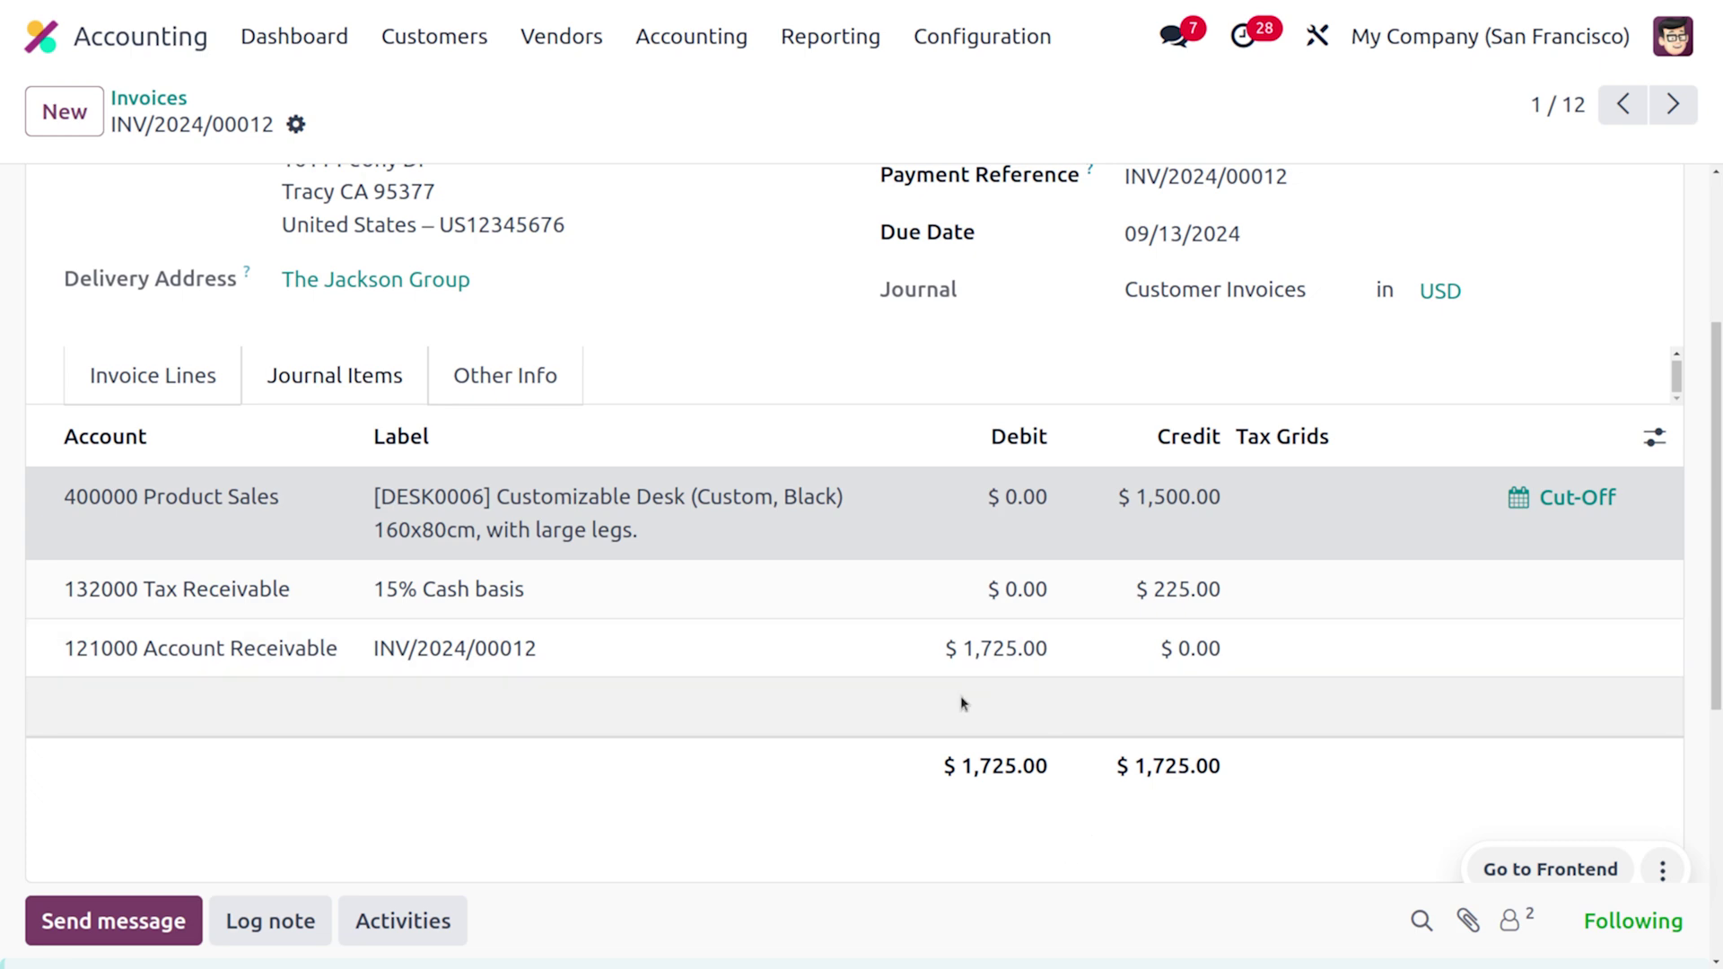
{"action": "scroll", "coordinate": [960, 696], "scroll_direction": "up", "scroll_amount": 1}
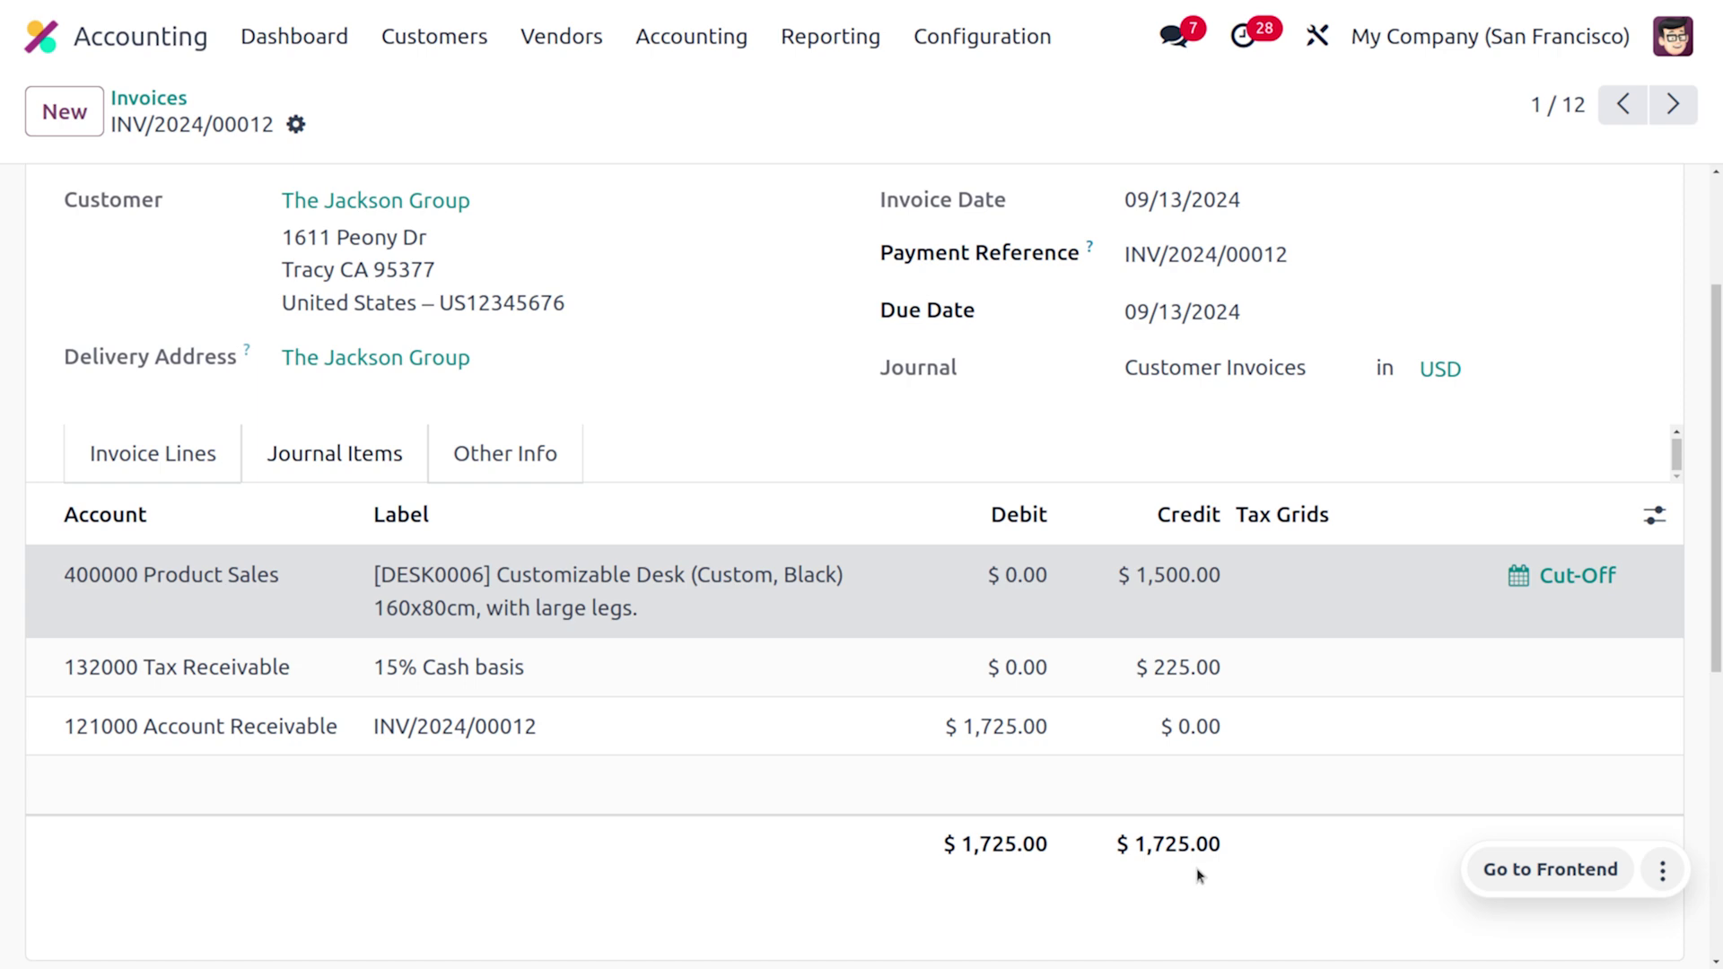
{"action": "scroll", "coordinate": [903, 653], "scroll_direction": "up", "scroll_amount": 3}
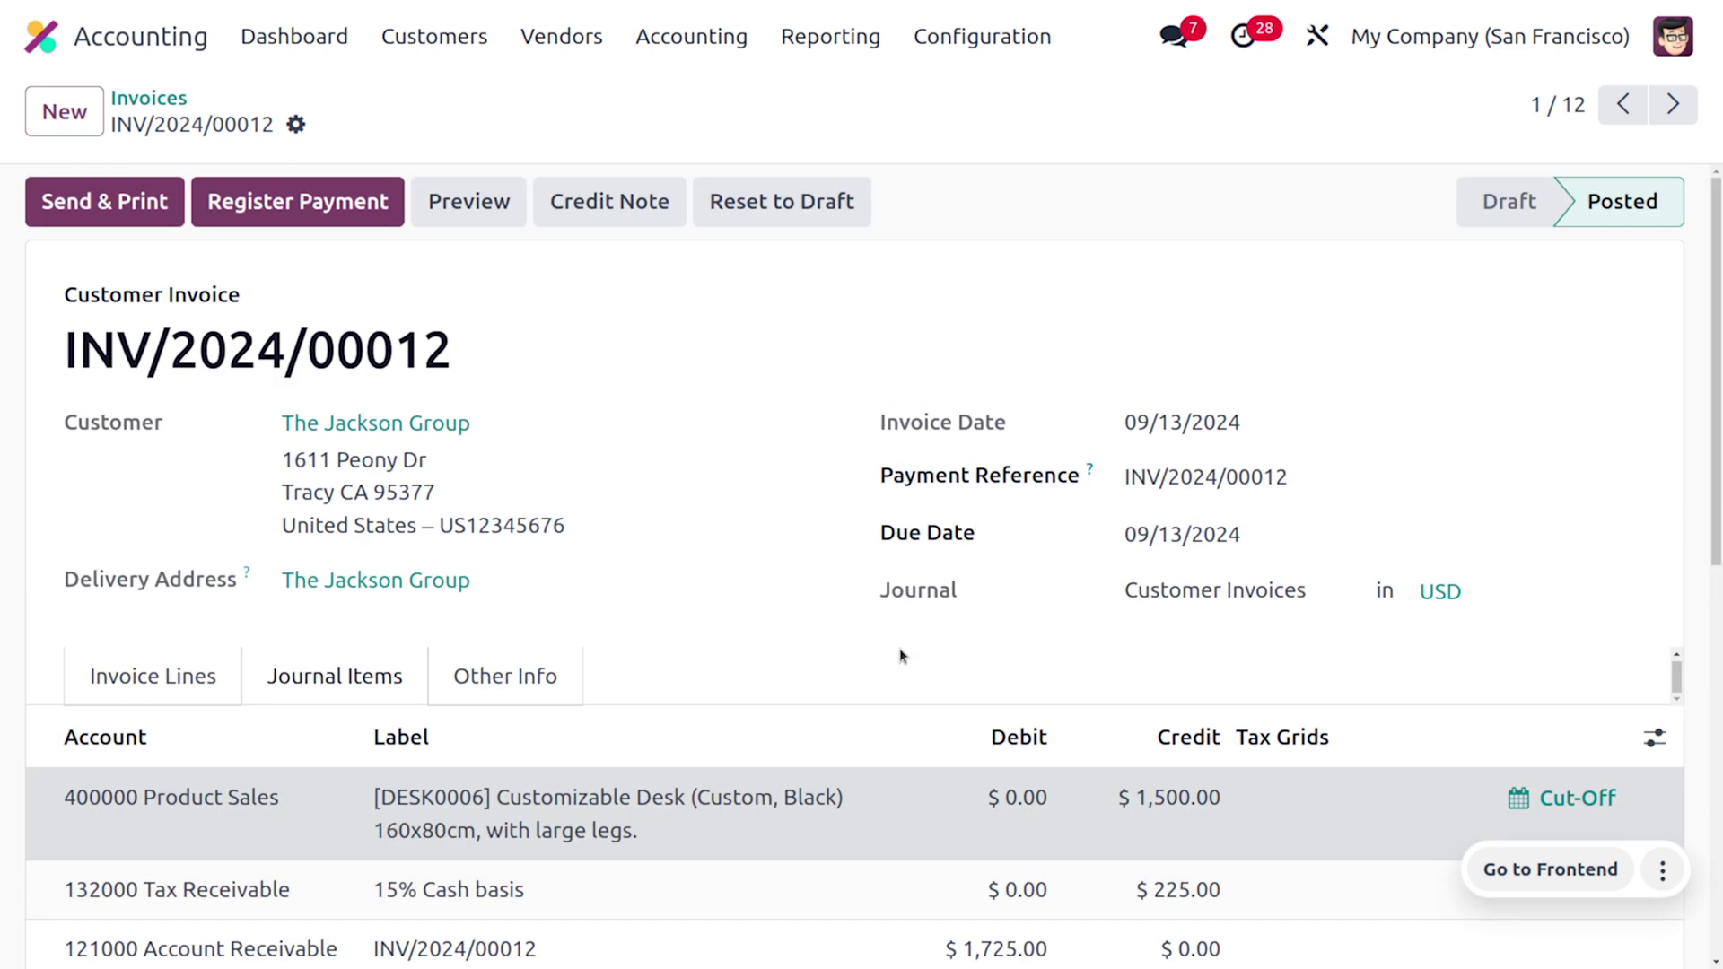
{"action": "left_click", "coordinate": [160, 689]}
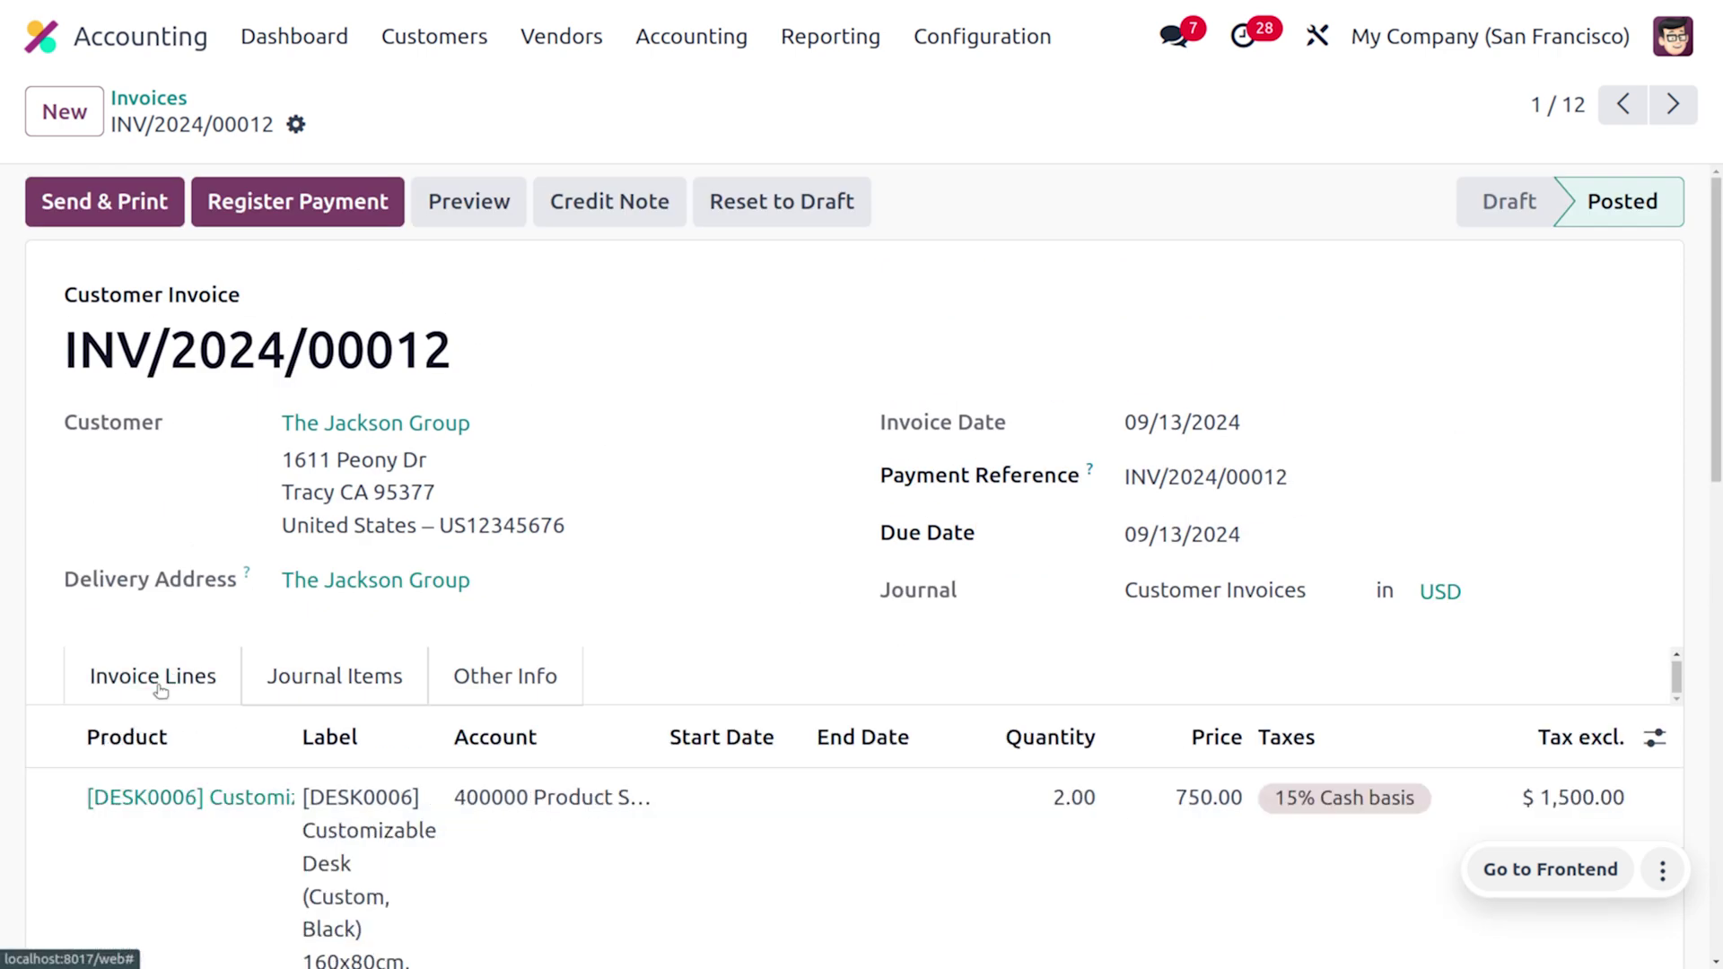
- Register a partial payment of $1,000 on the invoice through the Bank journal, keeping the payment difference open
{"action": "left_click", "coordinate": [302, 205]}
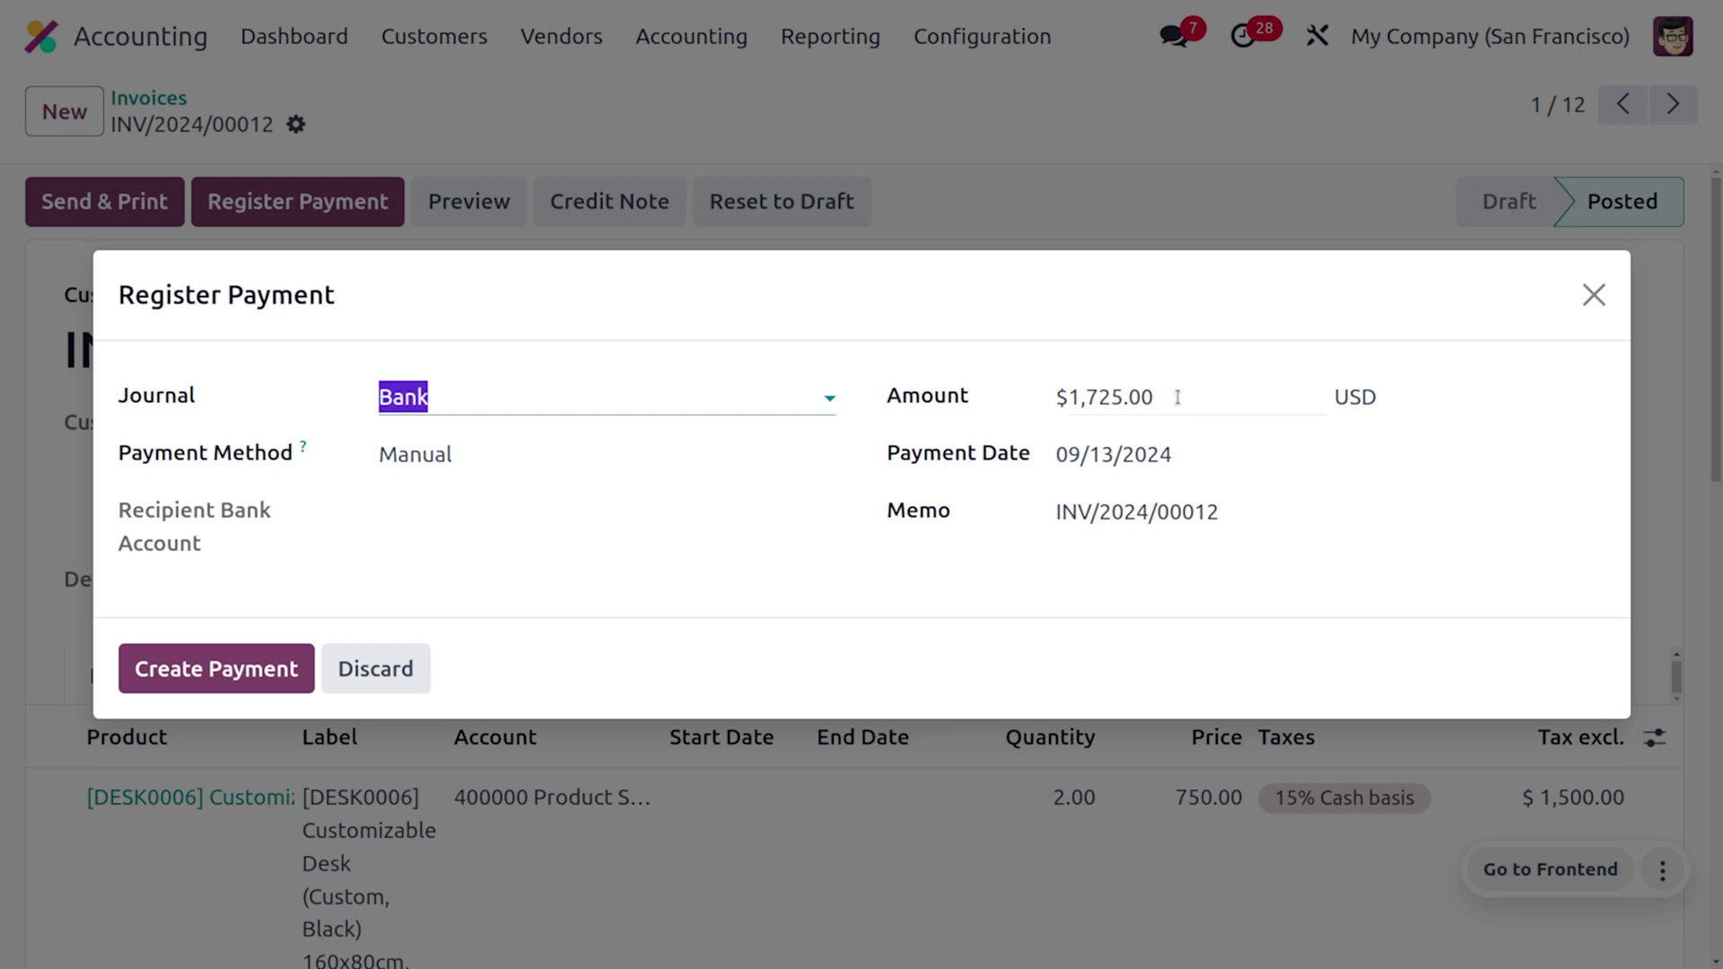
{"action": "left_click", "coordinate": [1178, 397]}
{"action": "key", "text": "BackSpace"}
{"action": "type", "text": "1000"}
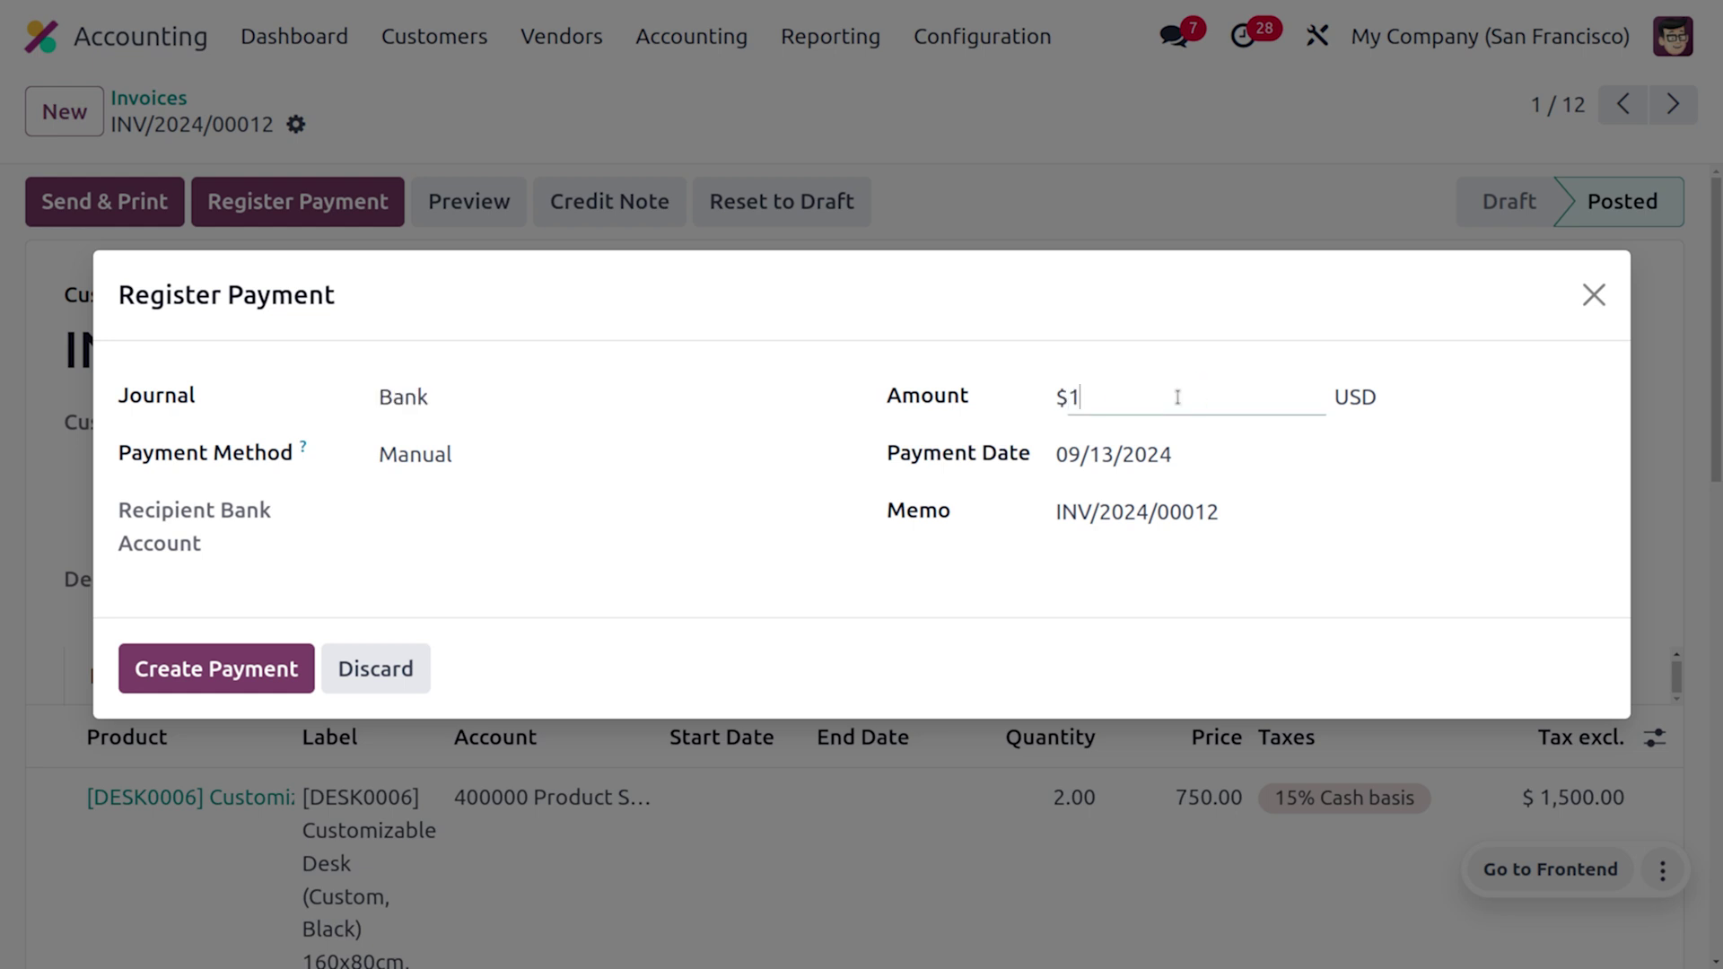
{"action": "left_click", "coordinate": [954, 332]}
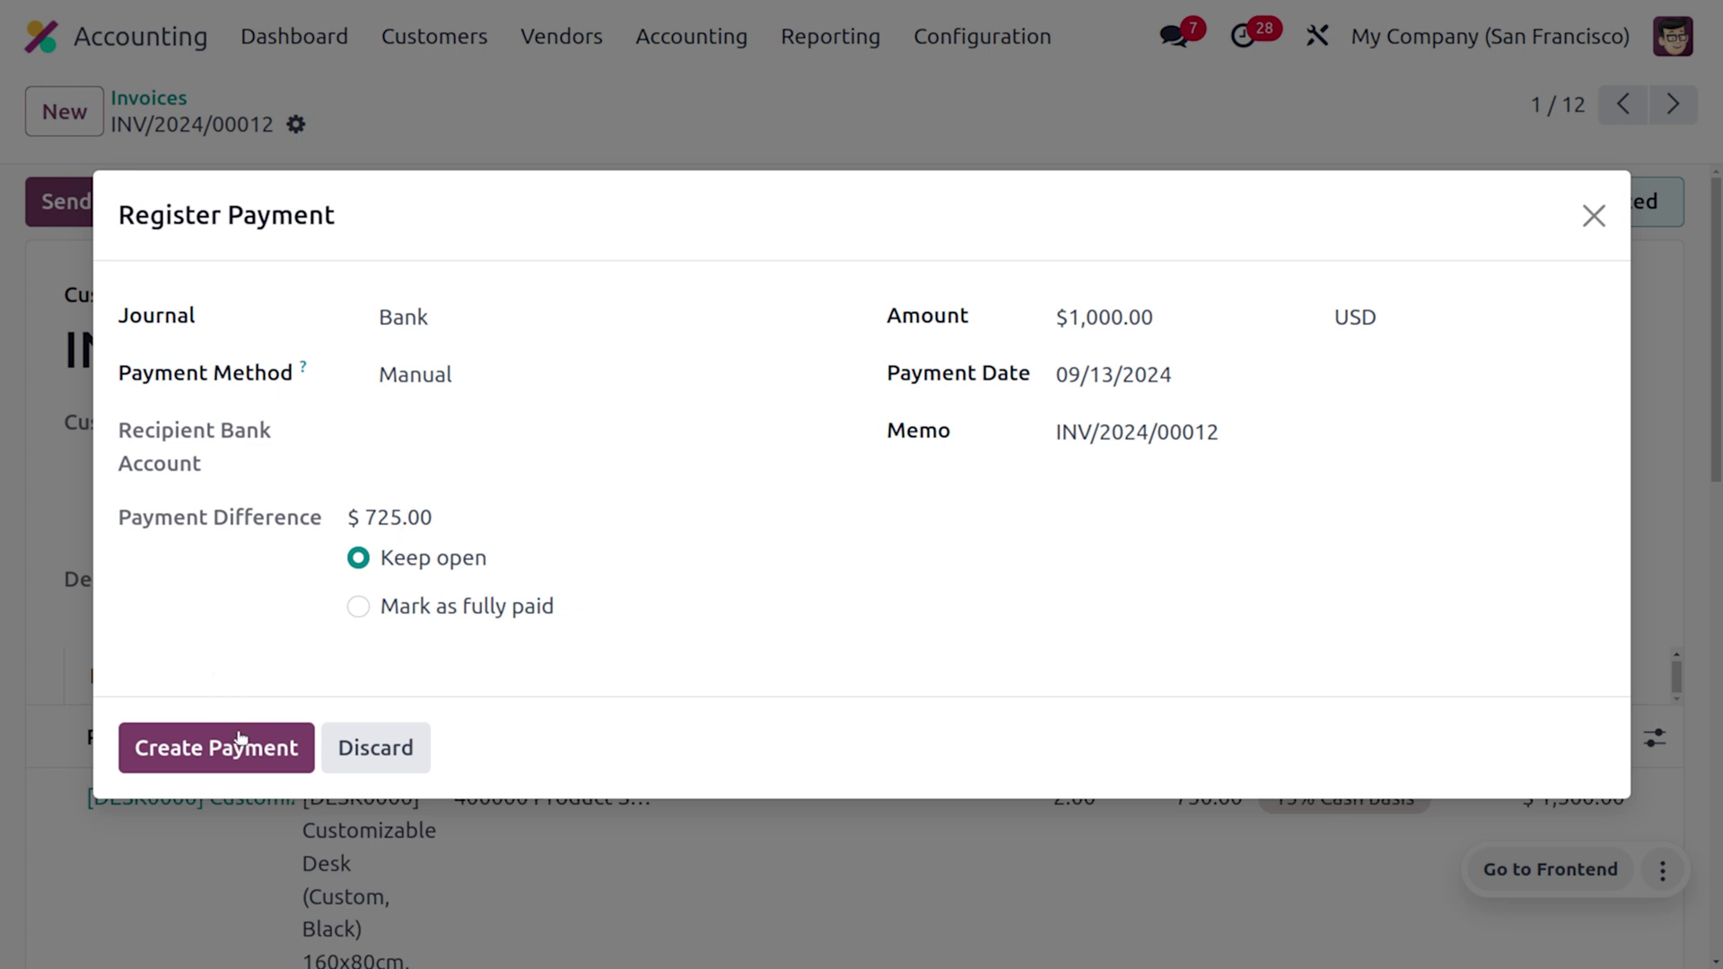
{"action": "left_click", "coordinate": [249, 756]}
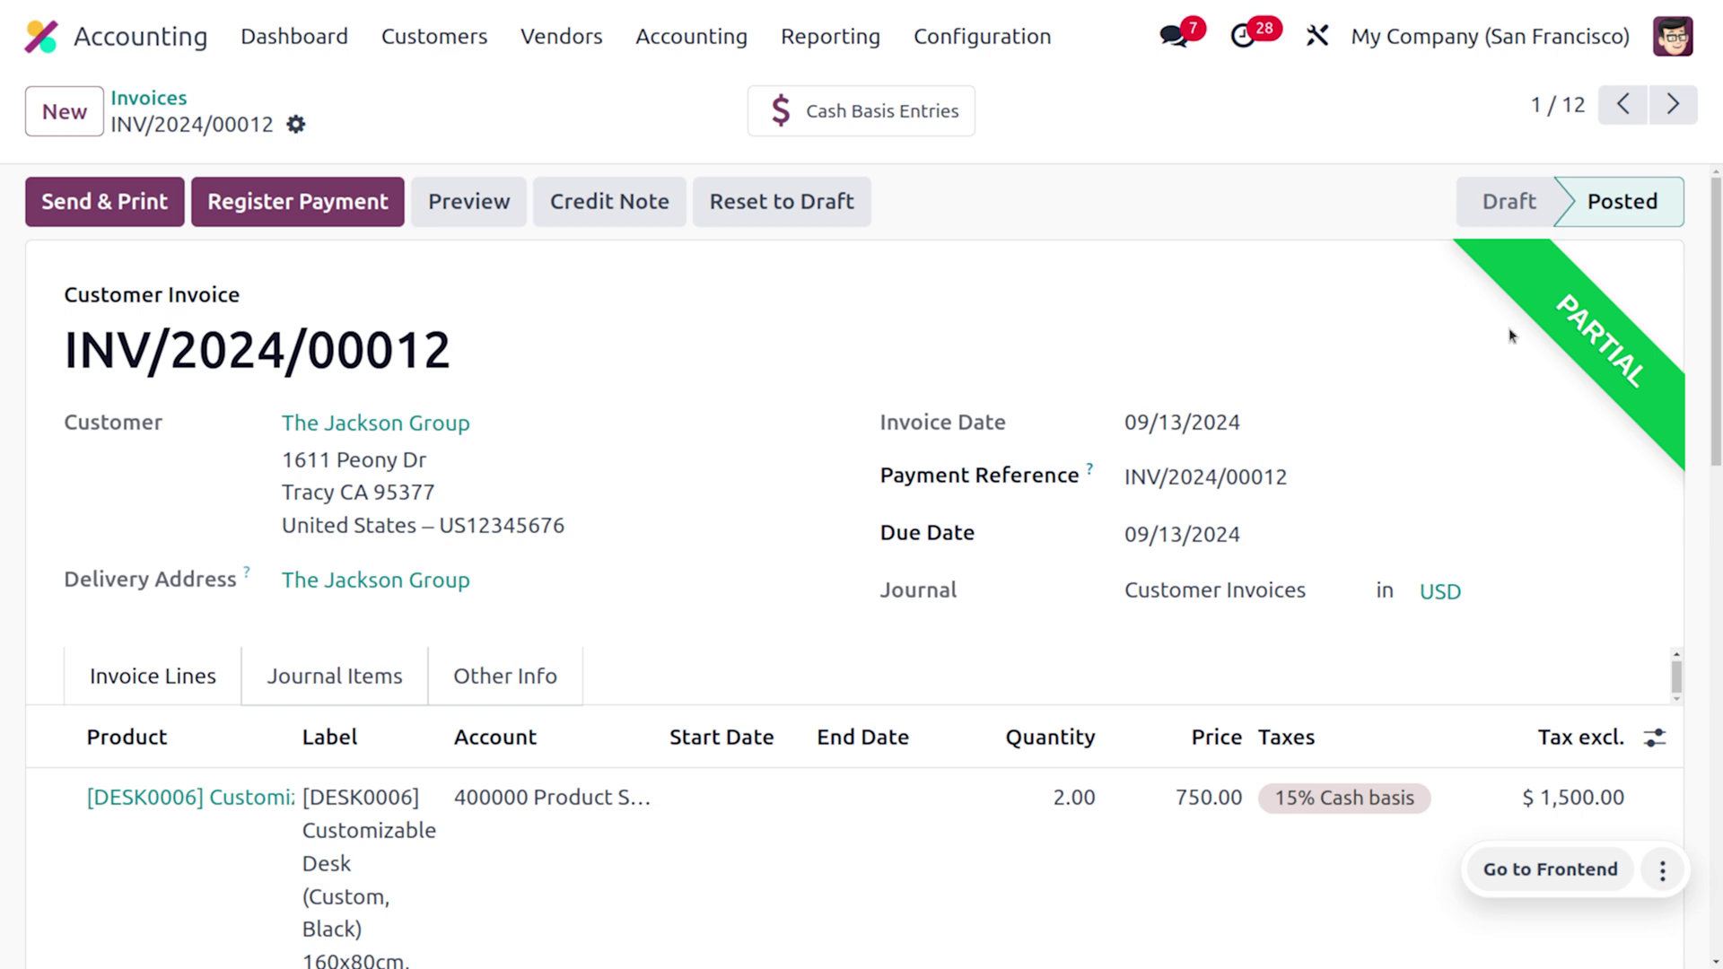
- Recheck the partially paid invoice's journal items and open its cash basis entry to review the tax postings
{"action": "left_click", "coordinate": [373, 680]}
{"action": "scroll", "coordinate": [696, 696], "scroll_direction": "down", "scroll_amount": 1}
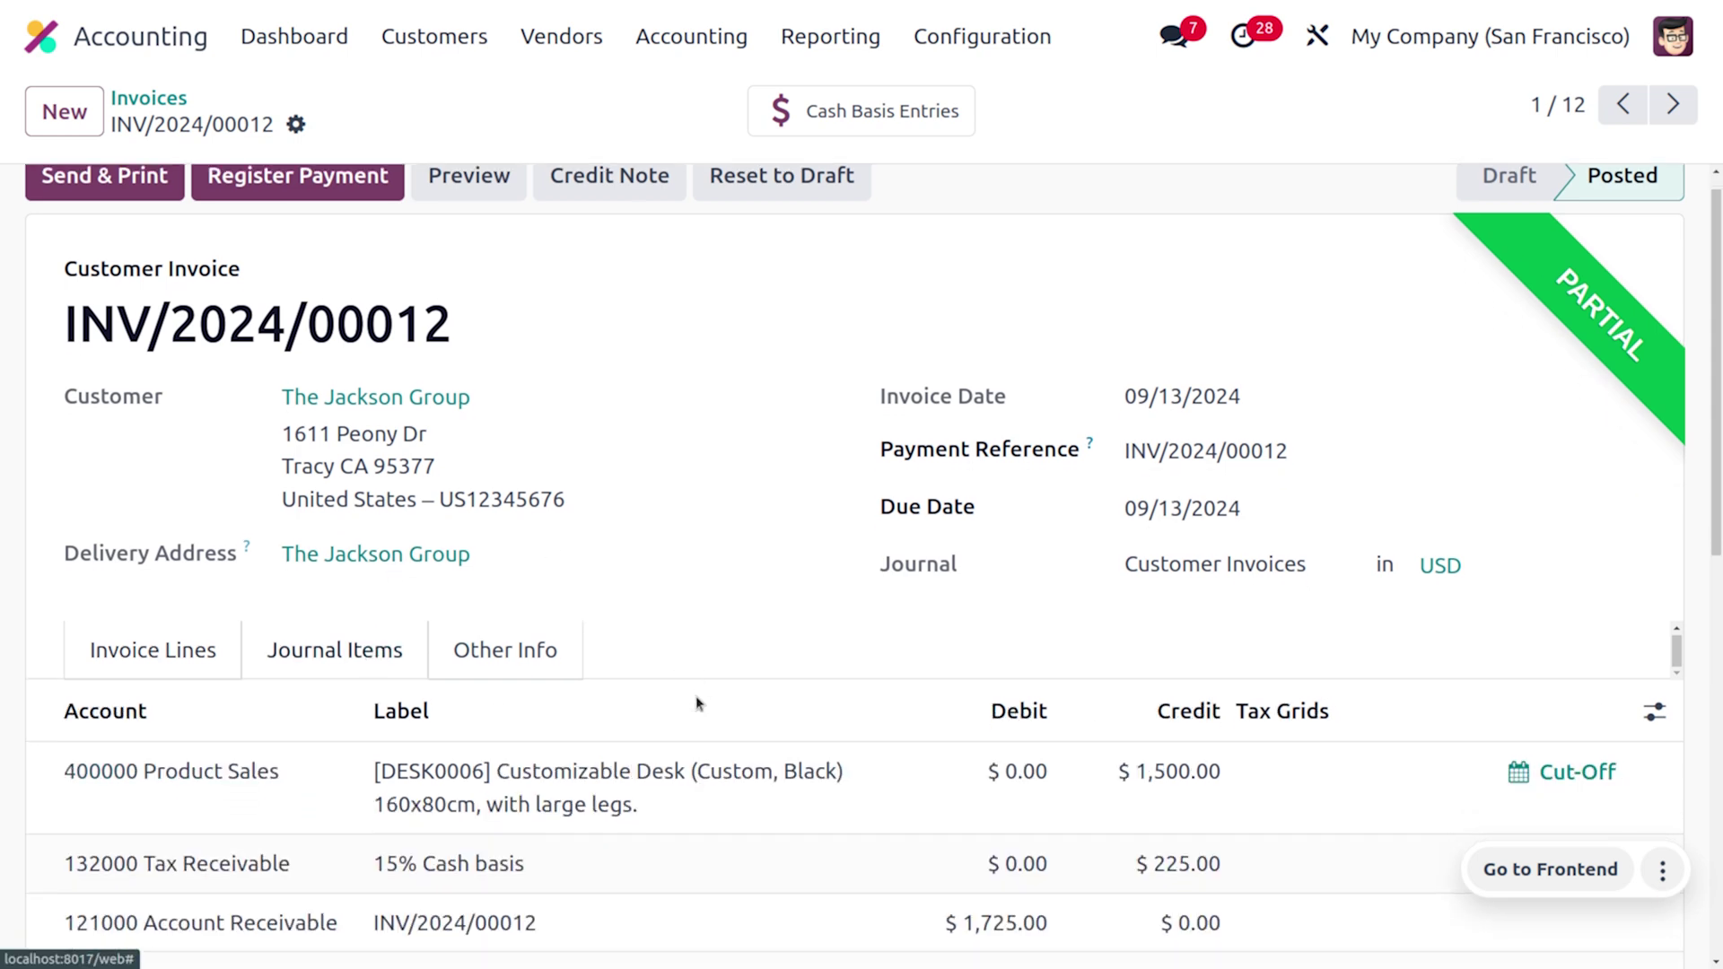
{"action": "scroll", "coordinate": [697, 696], "scroll_direction": "up", "scroll_amount": 1}
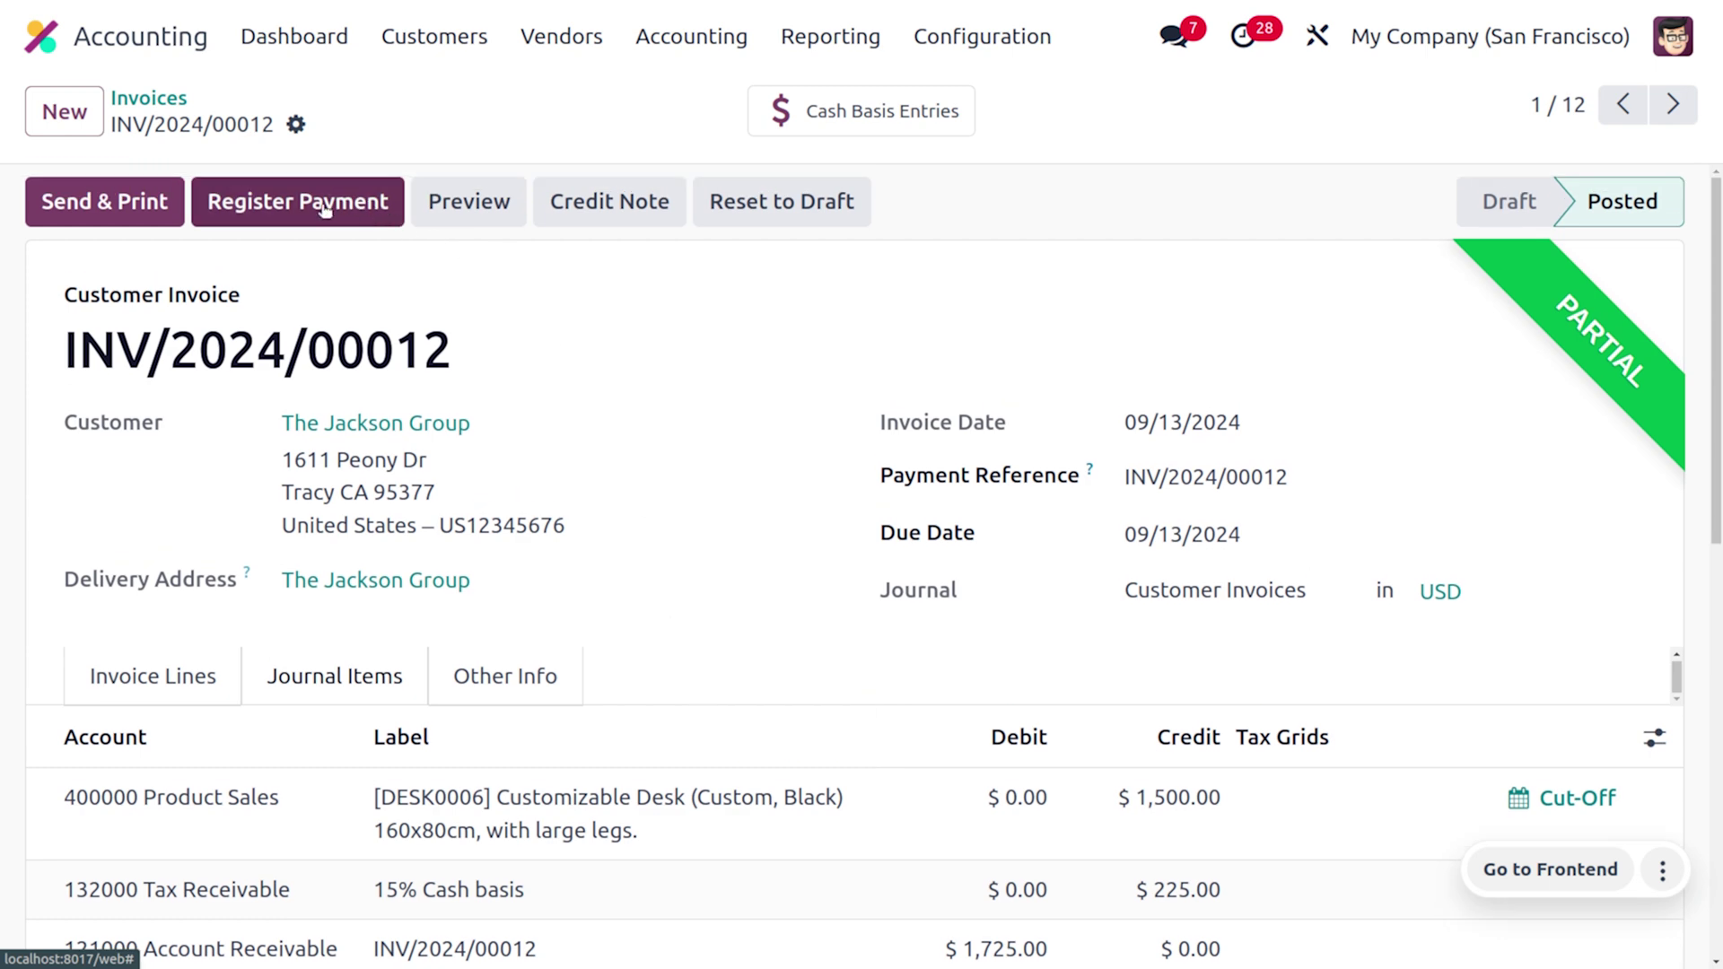
{"action": "left_click", "coordinate": [897, 108]}
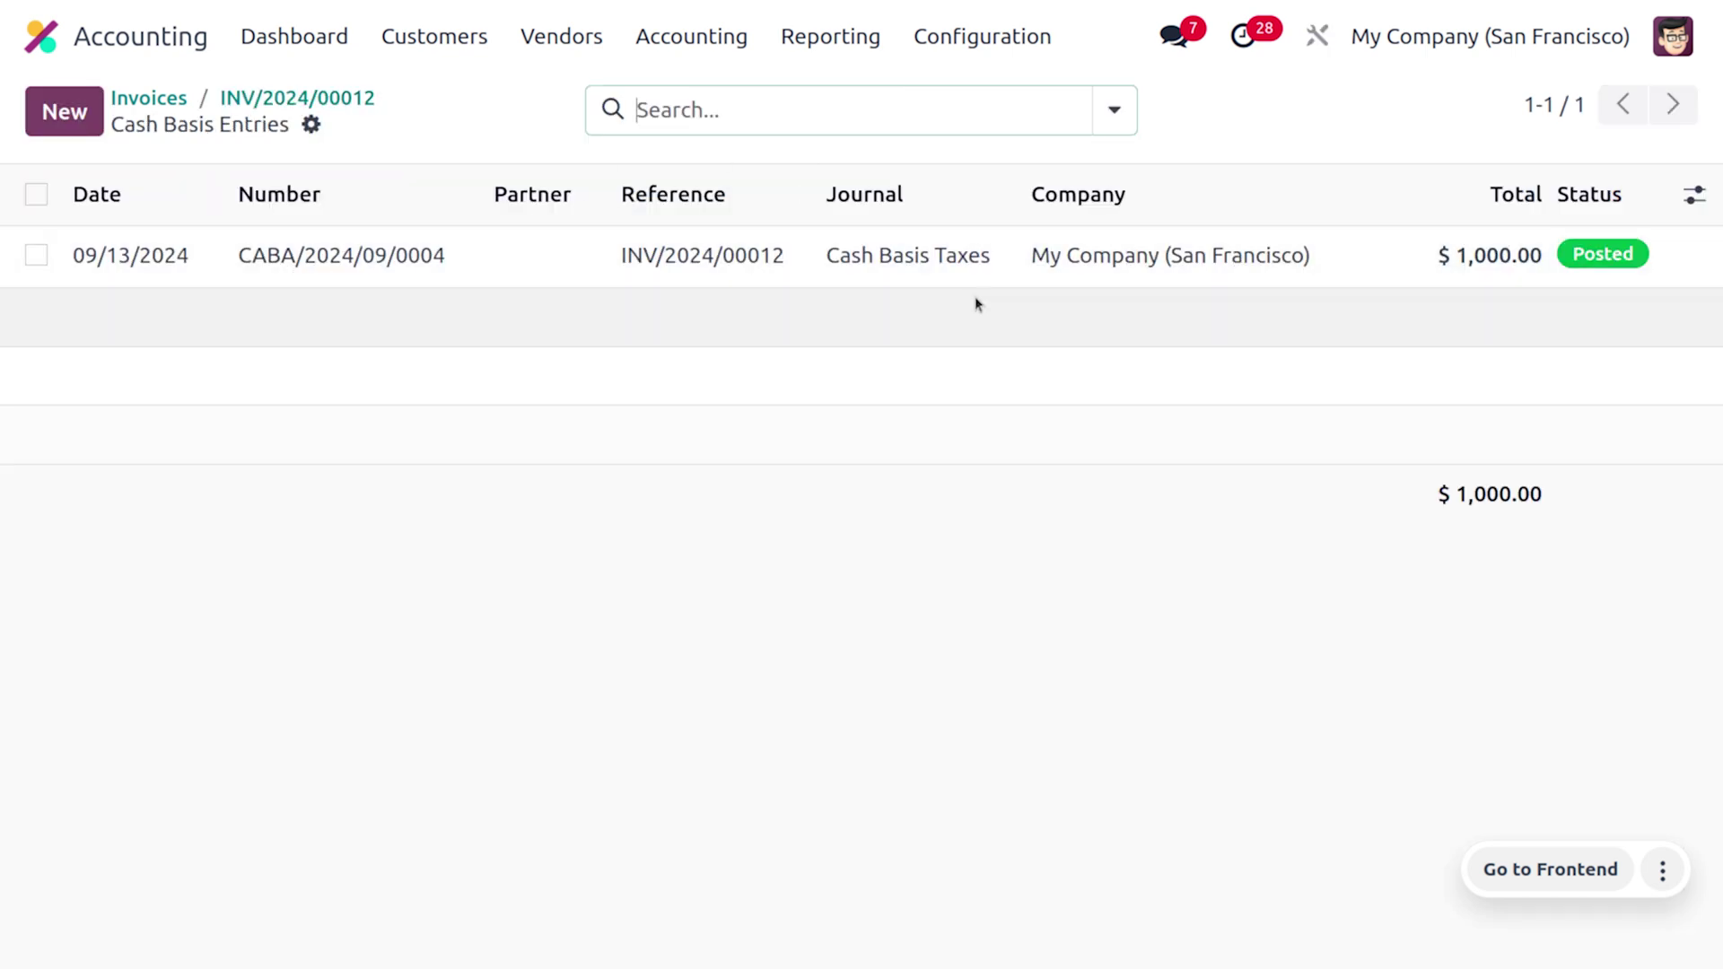
{"action": "left_click", "coordinate": [566, 264]}
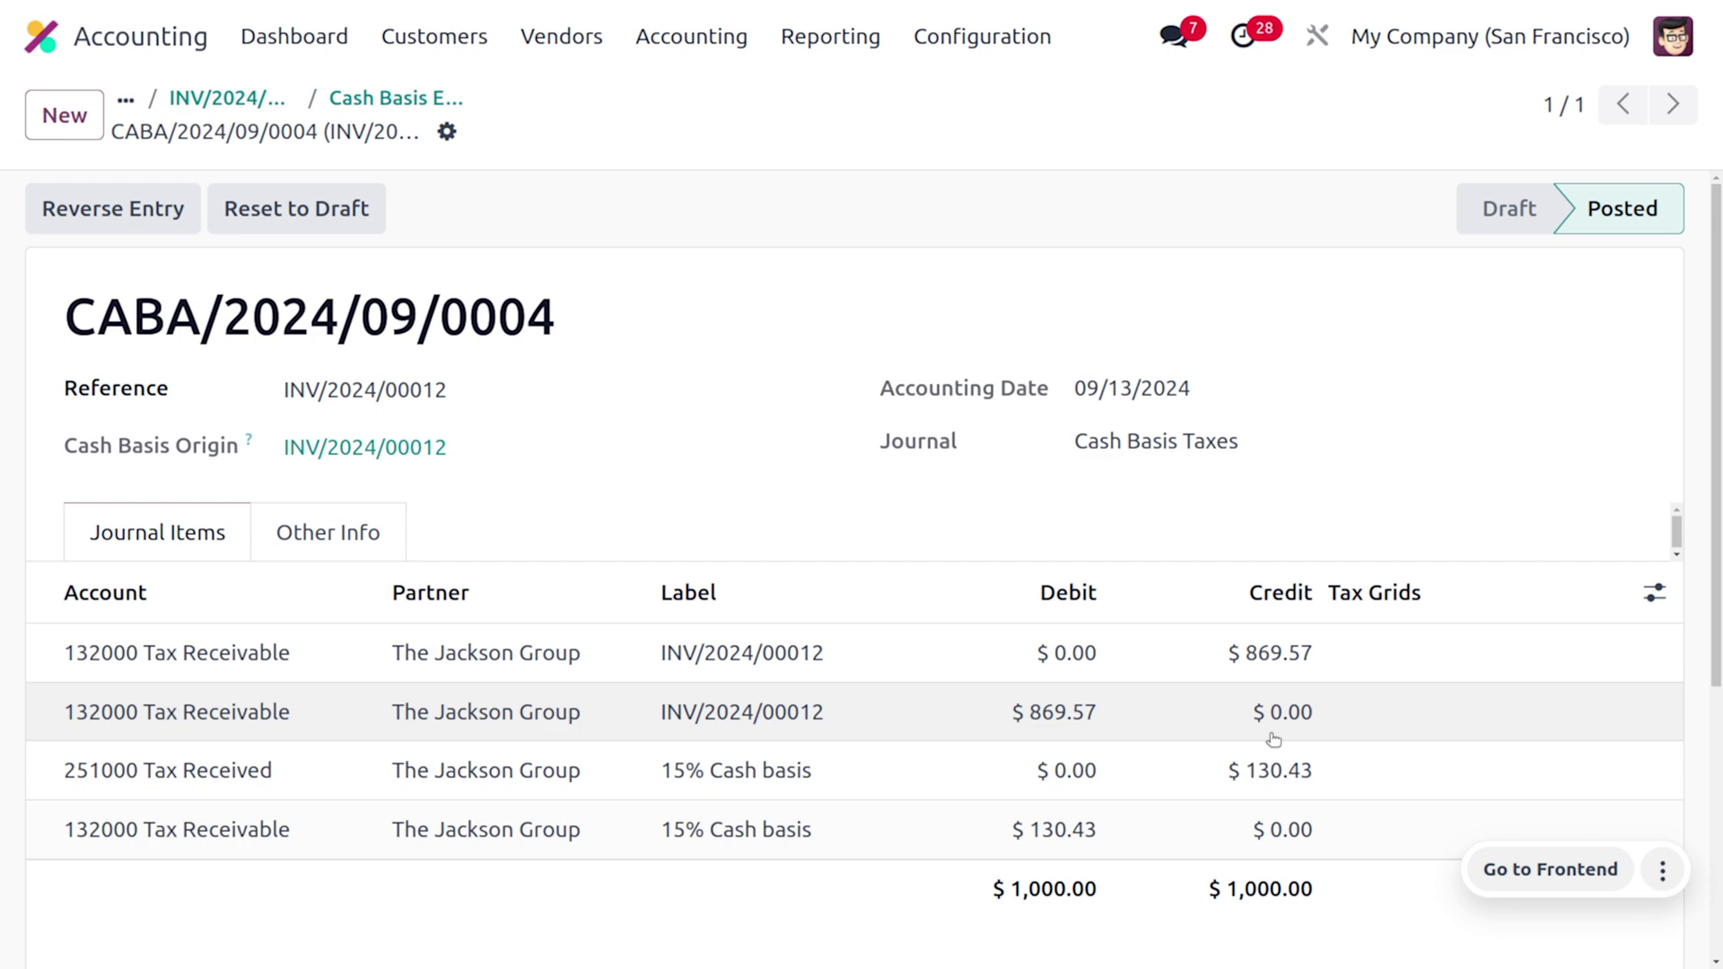
- Open the Partner Ledger report and examine The Jackson Group's invoice and payment entries, including matching and balance
{"action": "left_click", "coordinate": [822, 43]}
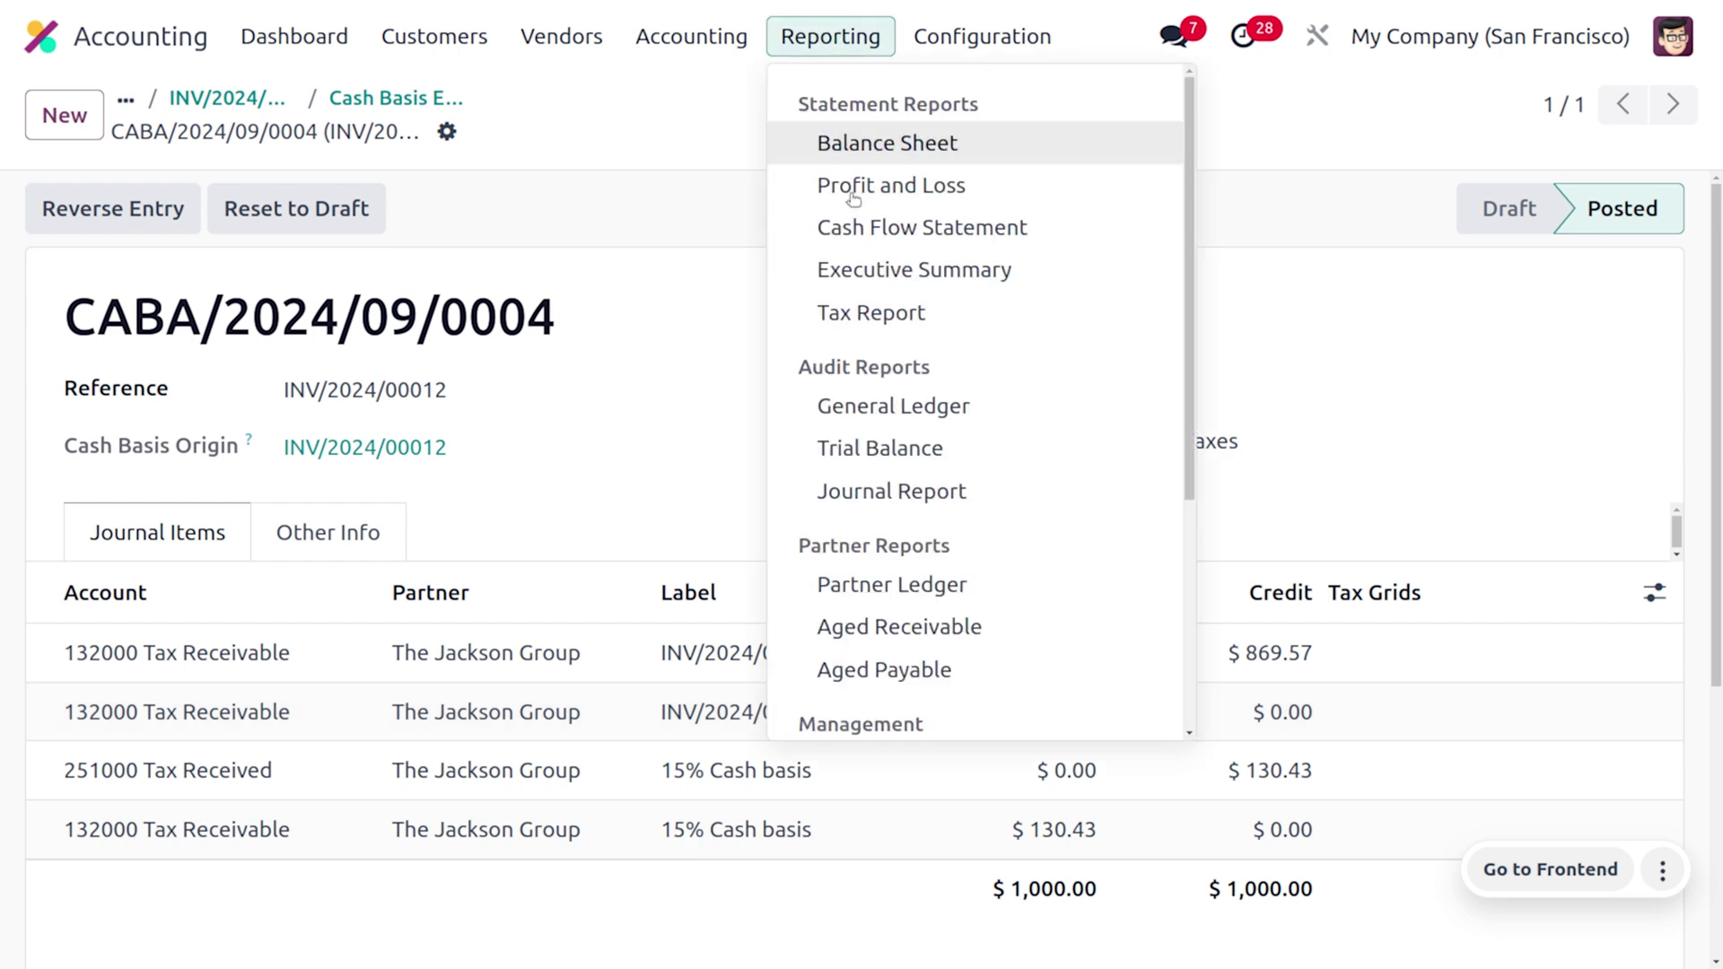
{"action": "left_click", "coordinate": [960, 586]}
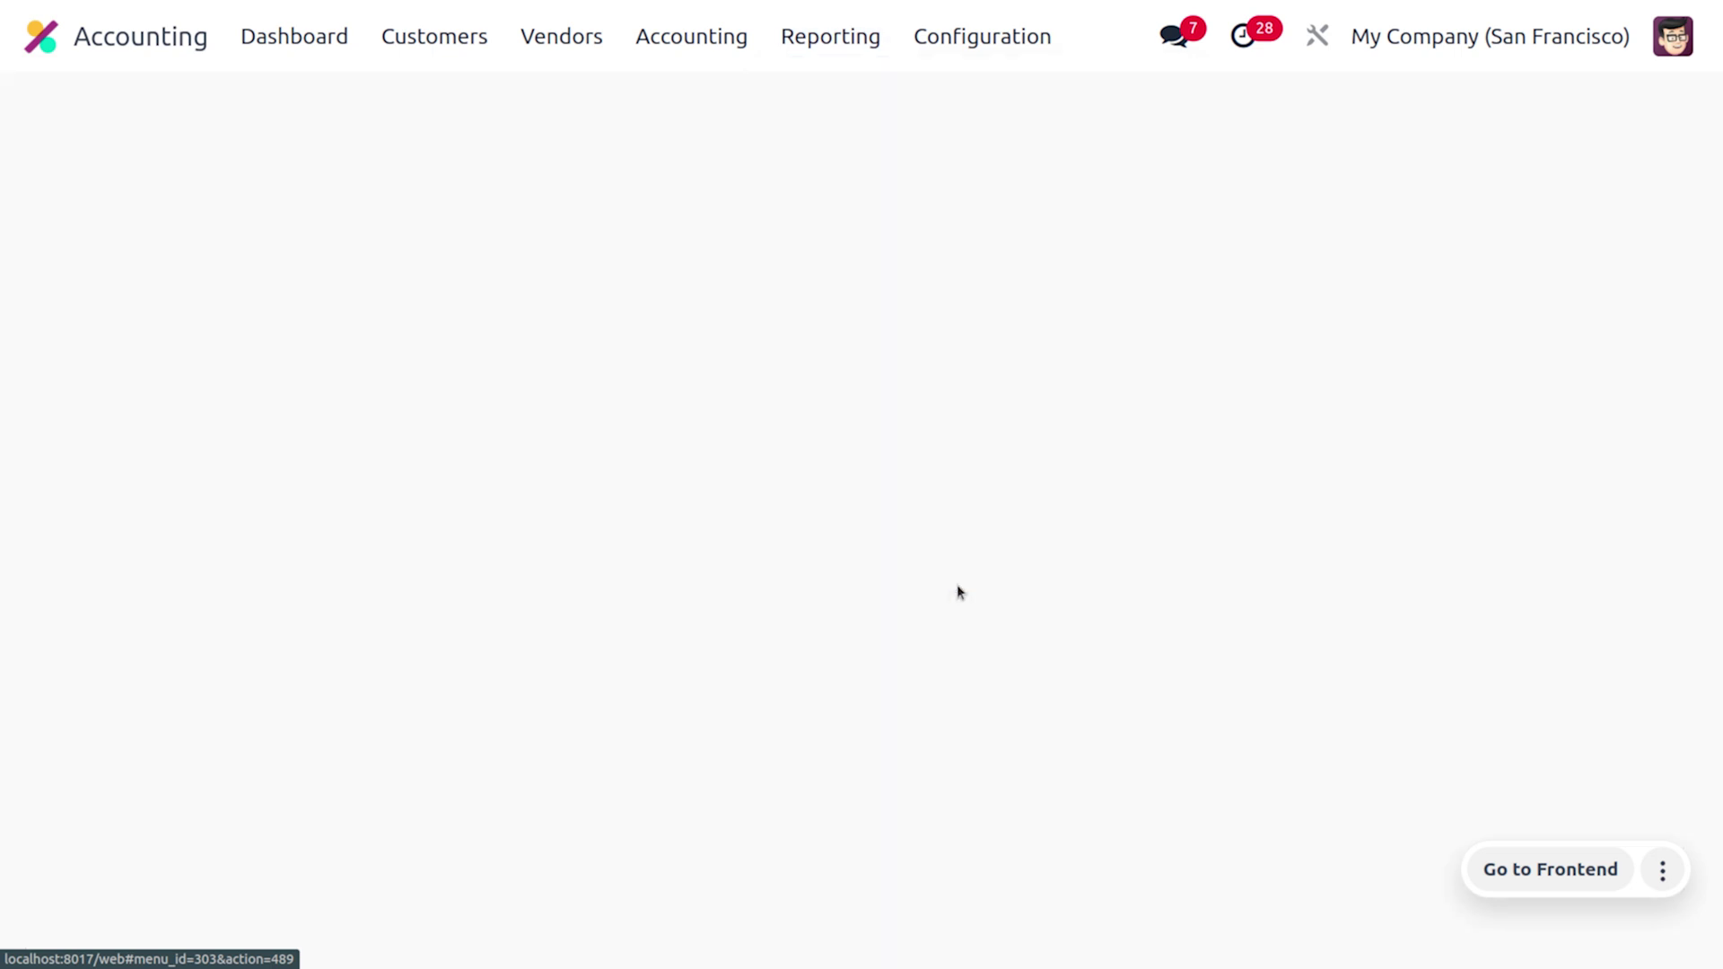
{"action": "scroll", "coordinate": [957, 587], "scroll_direction": "down", "scroll_amount": 2}
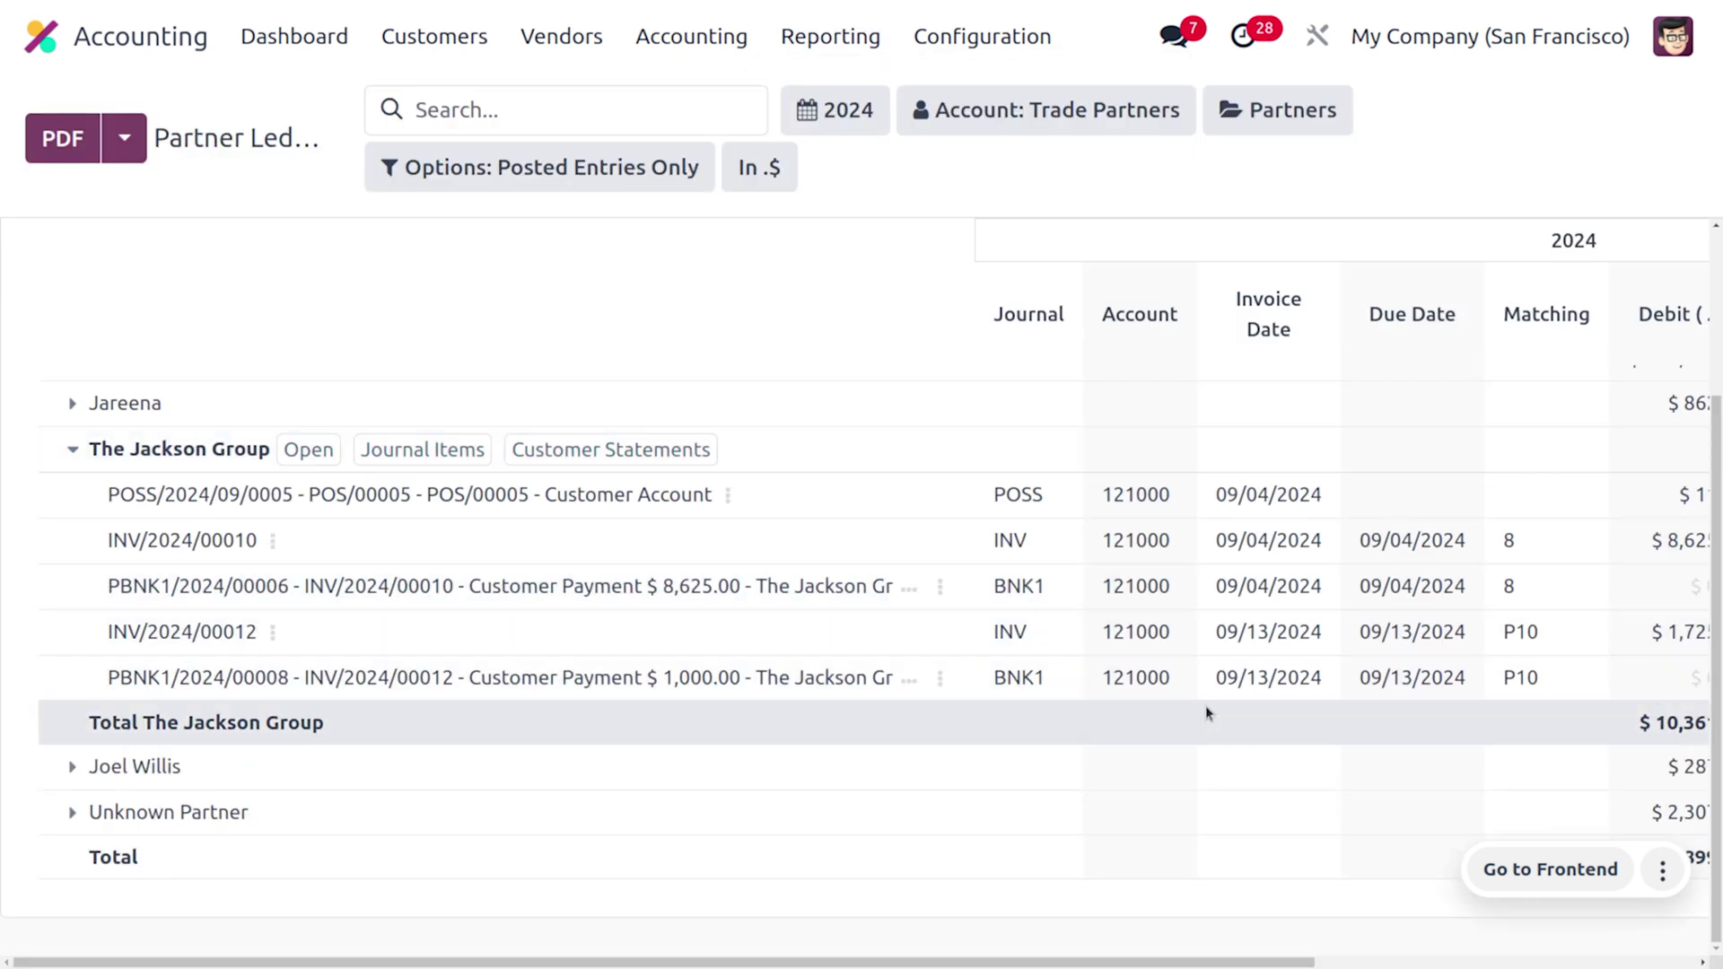
{"action": "scroll", "coordinate": [1205, 706], "scroll_direction": "right", "scroll_amount": 5}
{"action": "scroll", "coordinate": [1204, 705], "scroll_direction": "right", "scroll_amount": 1}
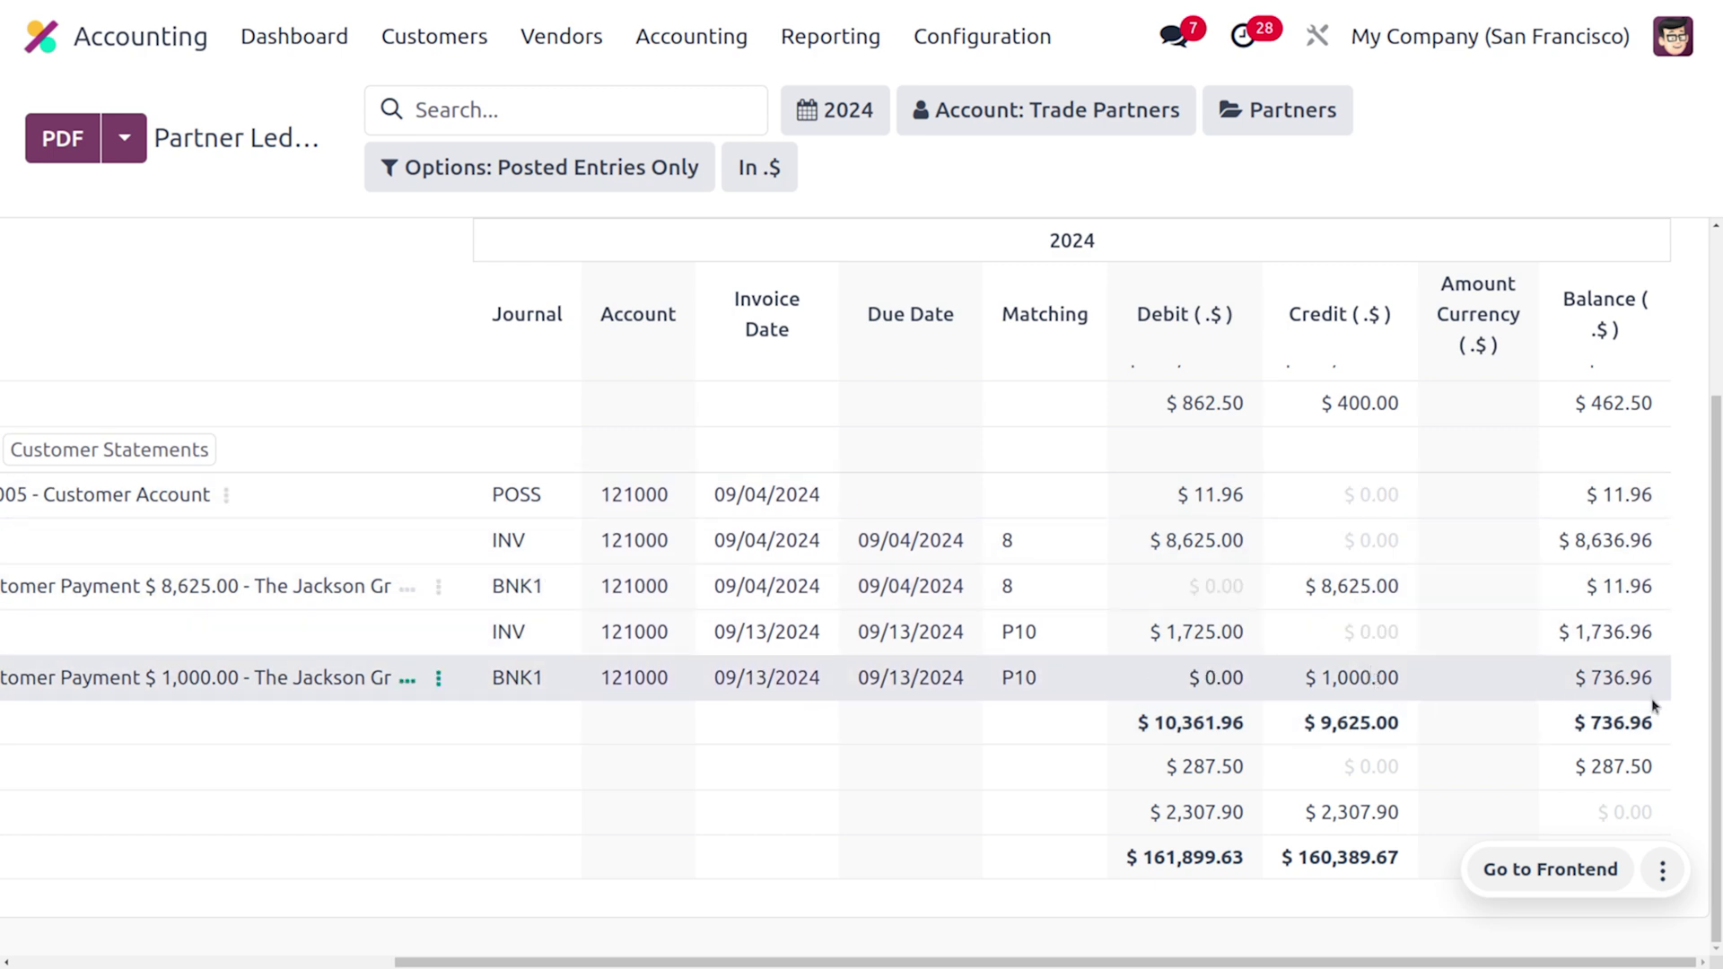
{"action": "scroll", "coordinate": [1090, 702], "scroll_direction": "up", "scroll_amount": 3}
{"action": "scroll", "coordinate": [1090, 702], "scroll_direction": "left", "scroll_amount": 1}
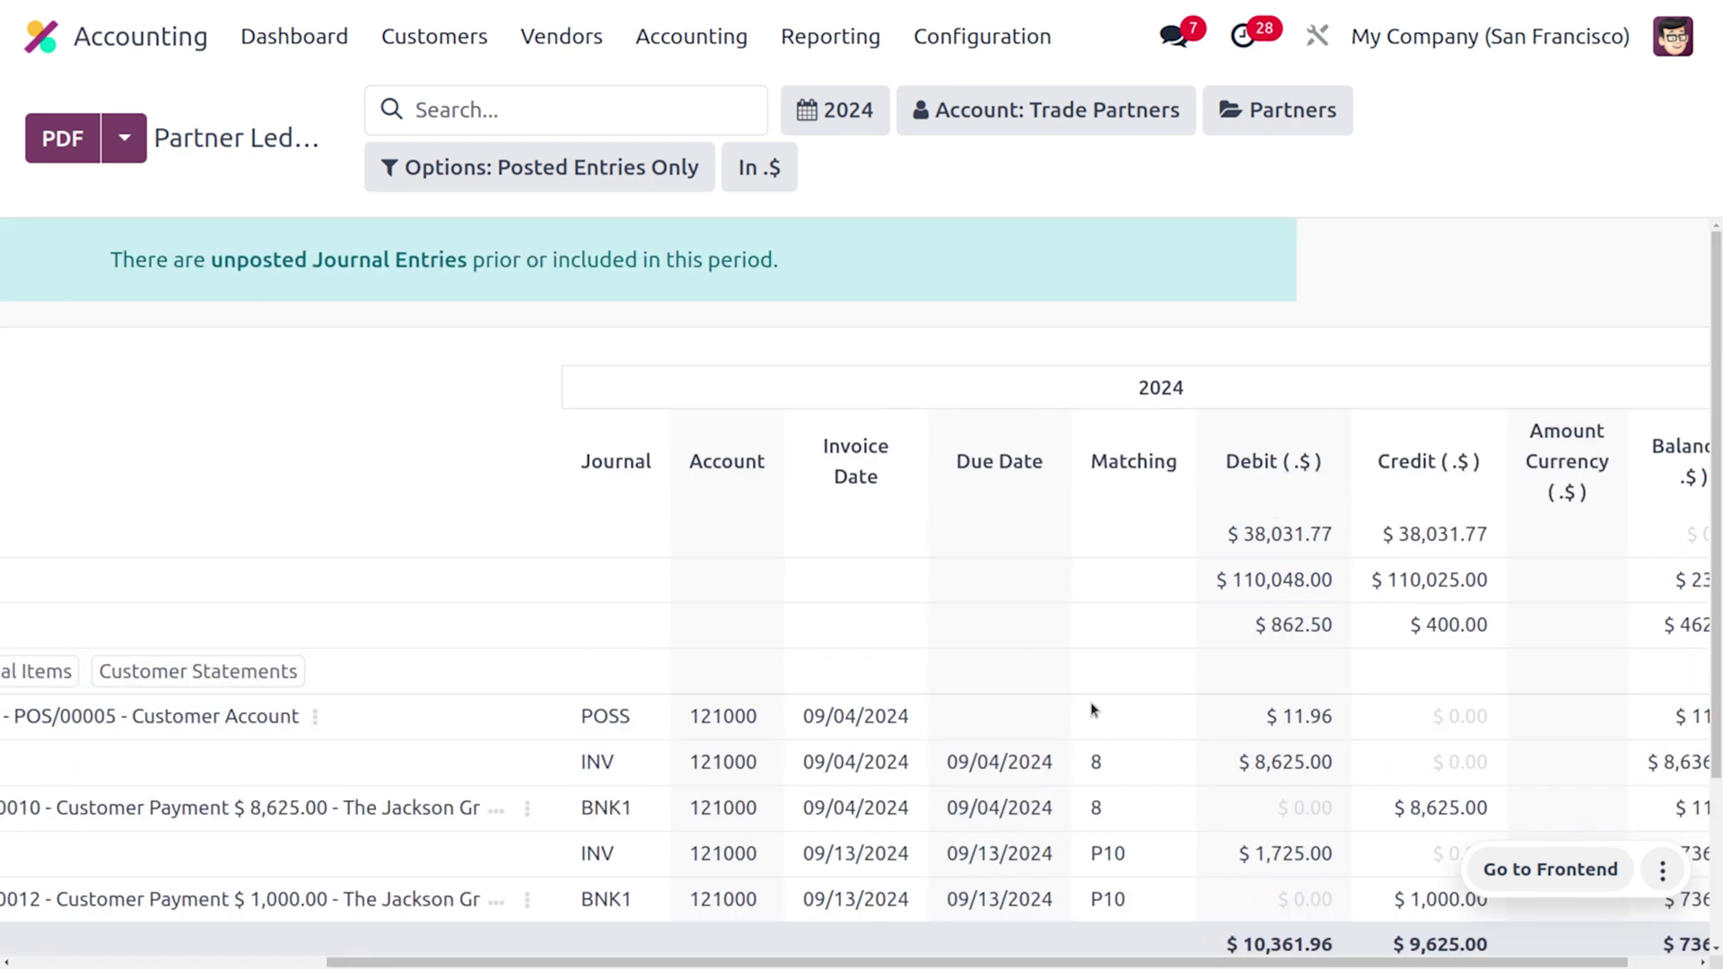
{"action": "scroll", "coordinate": [1091, 709], "scroll_direction": "left", "scroll_amount": 3}
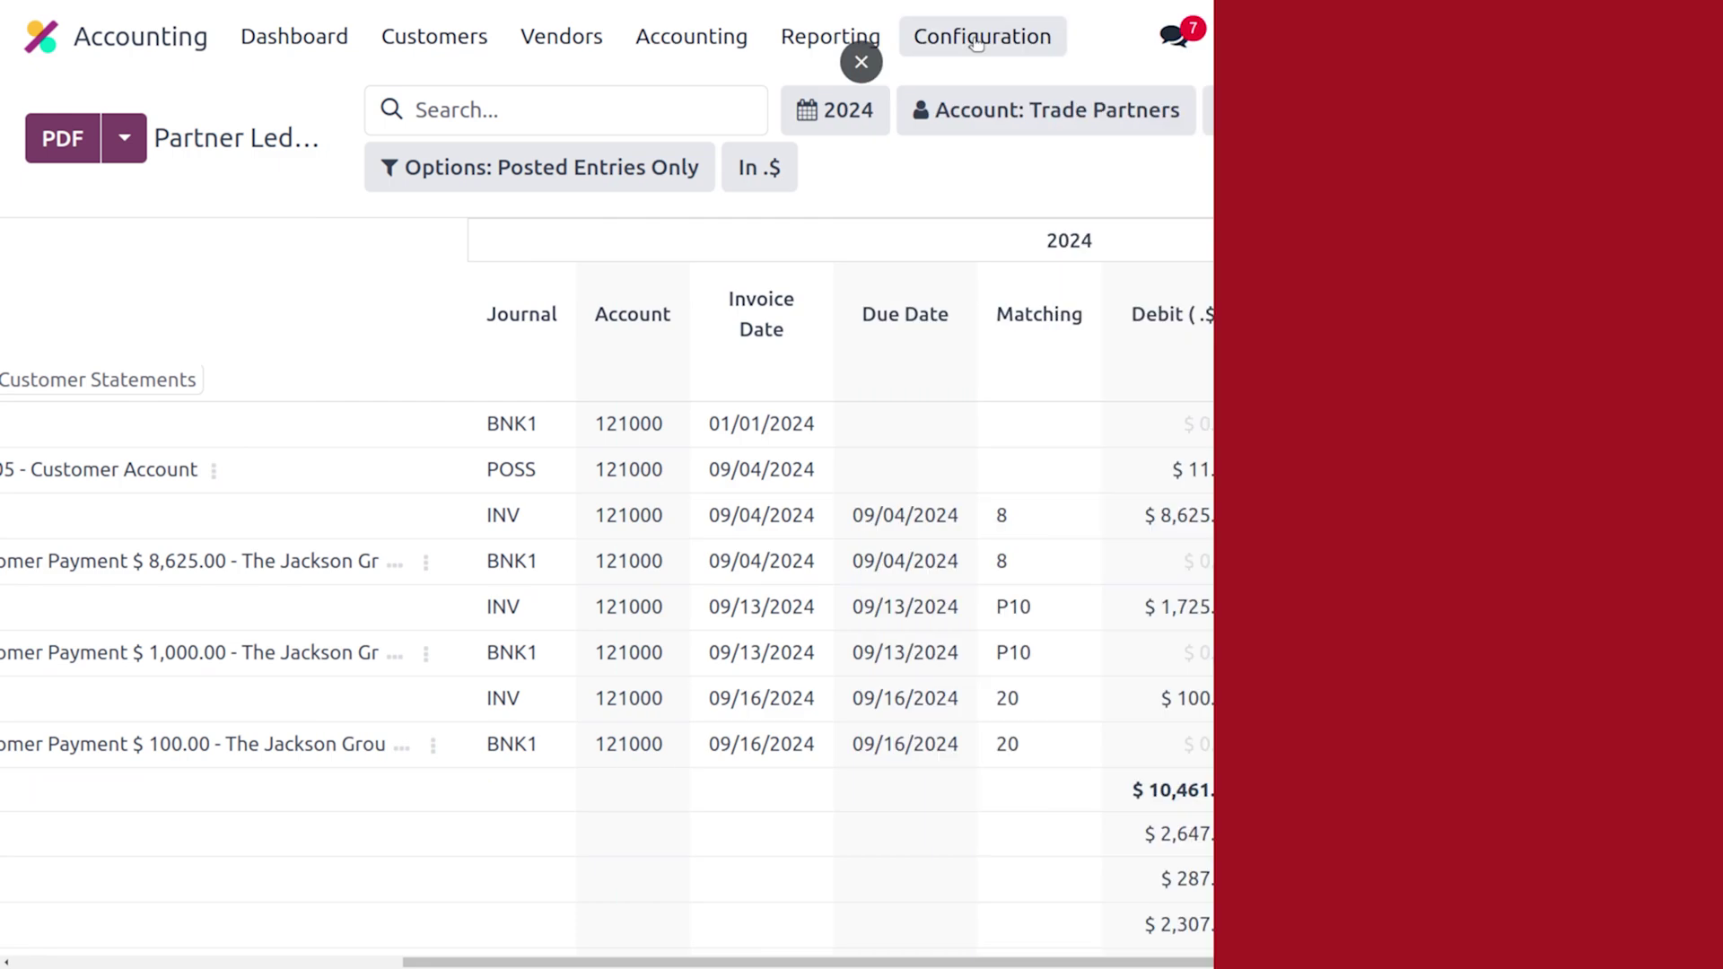
- Open the Tax Report and audit the journal items behind the 15% Cash basis sales tax line
{"action": "left_click", "coordinate": [982, 36]}
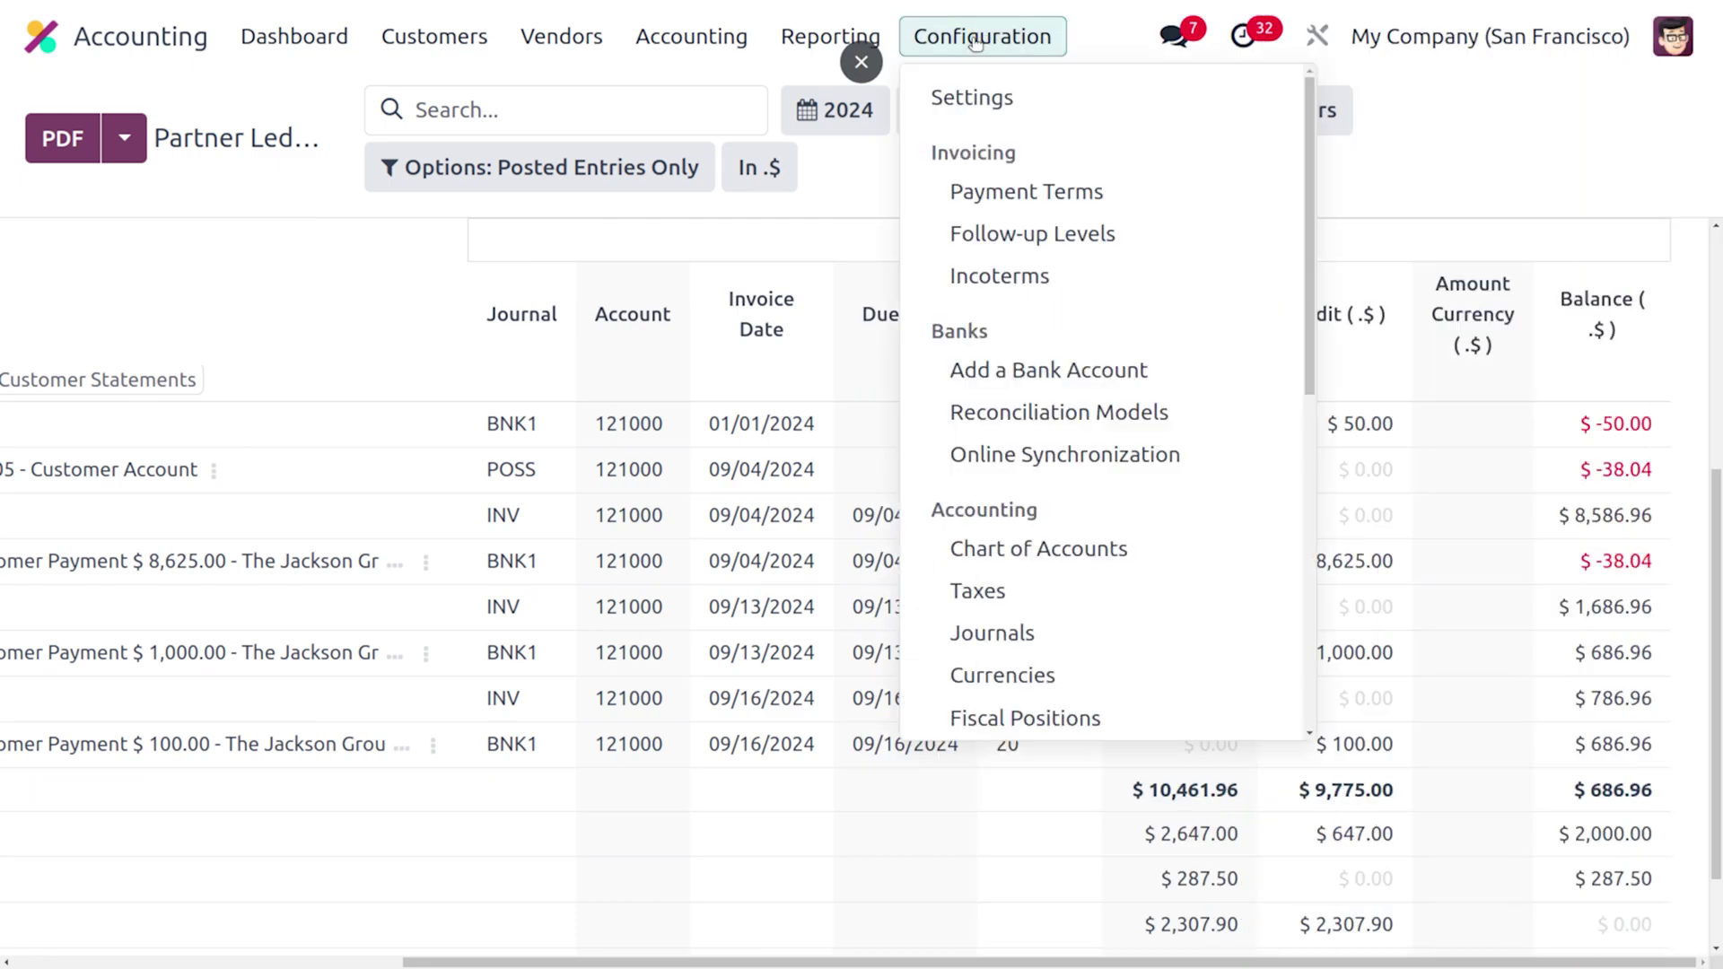
{"action": "left_click", "coordinate": [839, 34]}
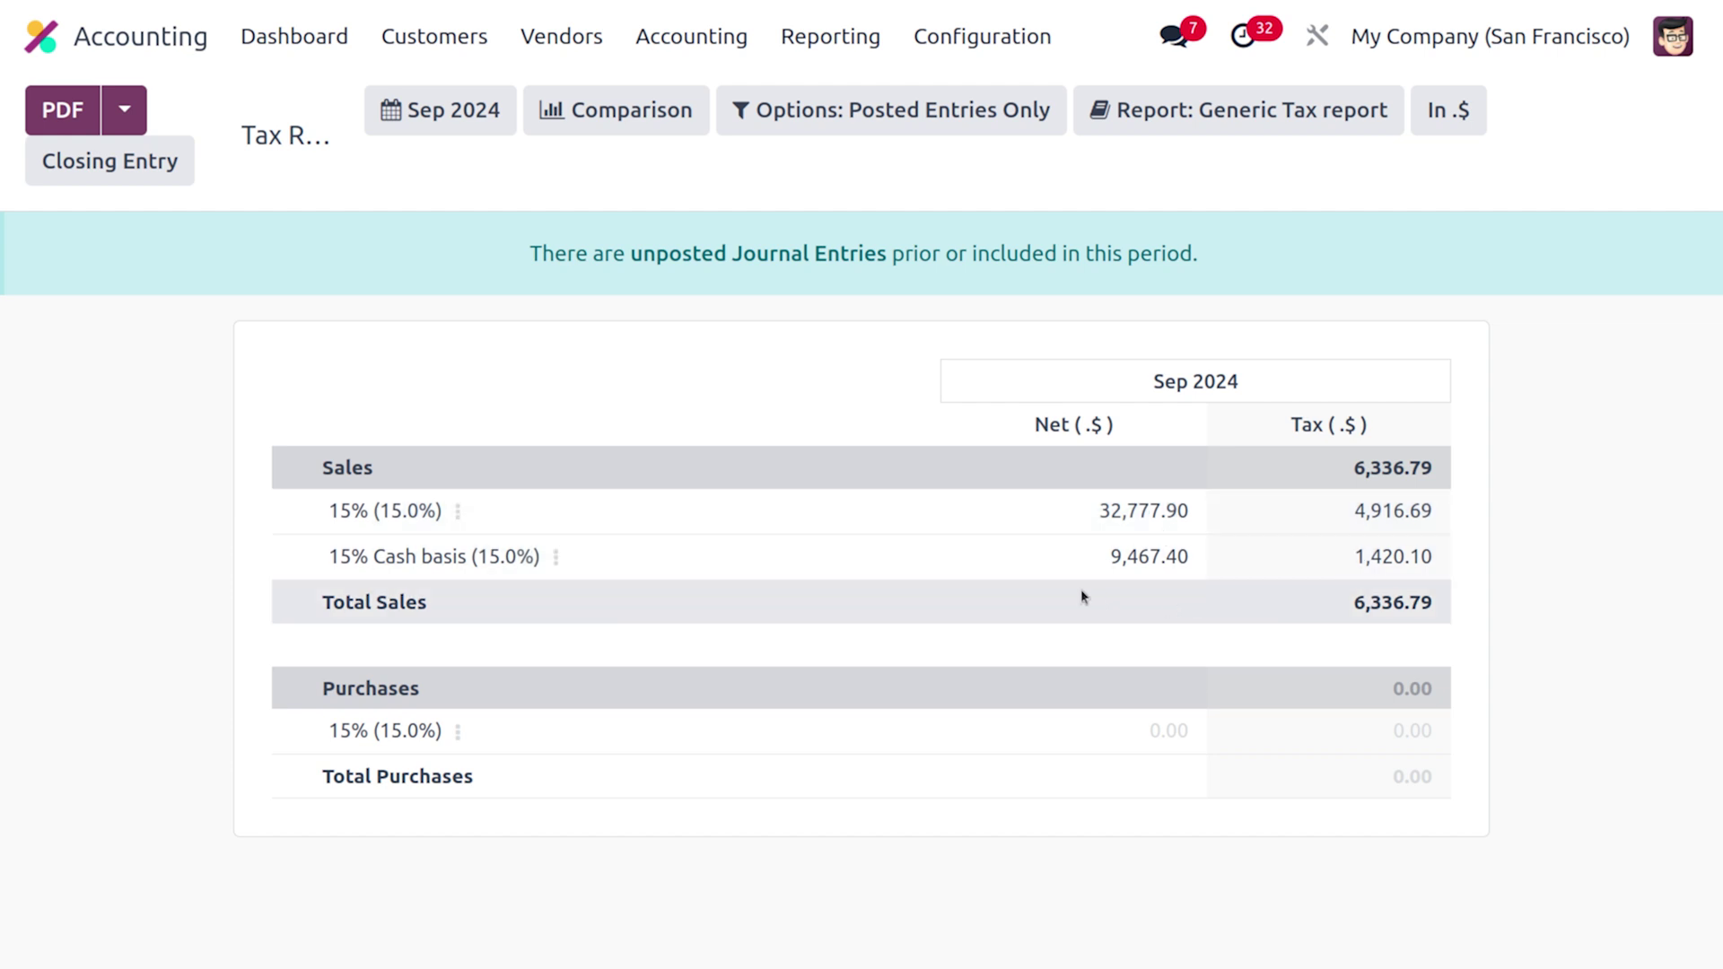
{"action": "left_click", "coordinate": [563, 559]}
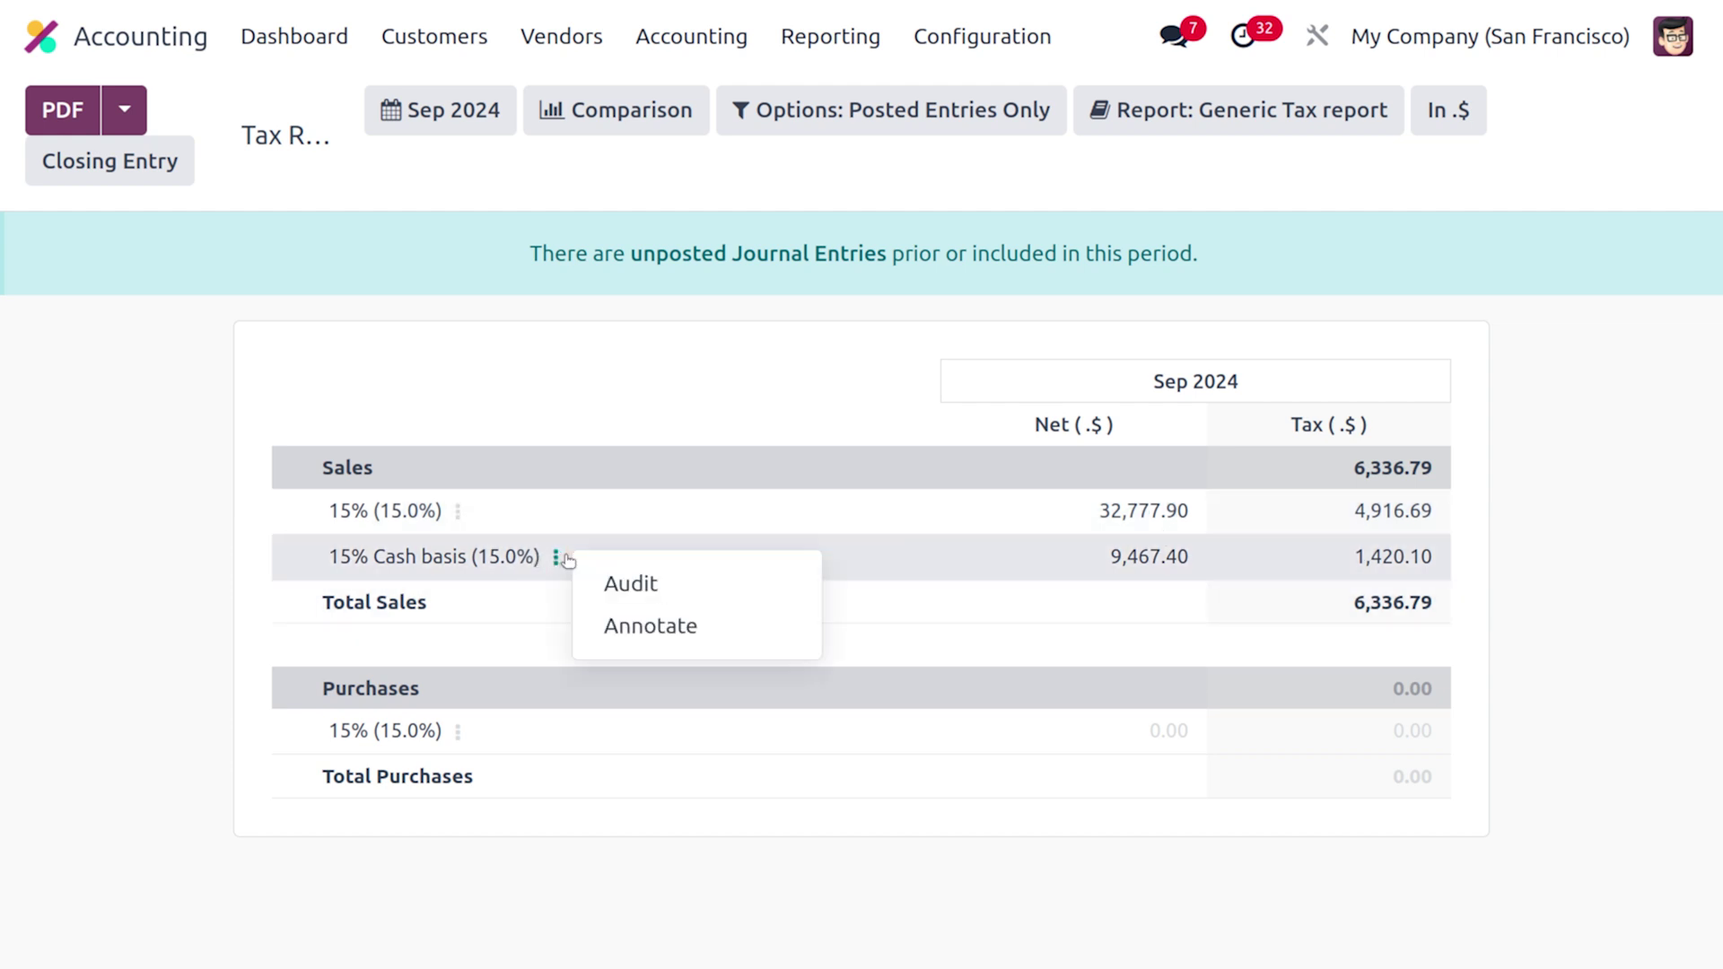
{"action": "left_click", "coordinate": [646, 584]}
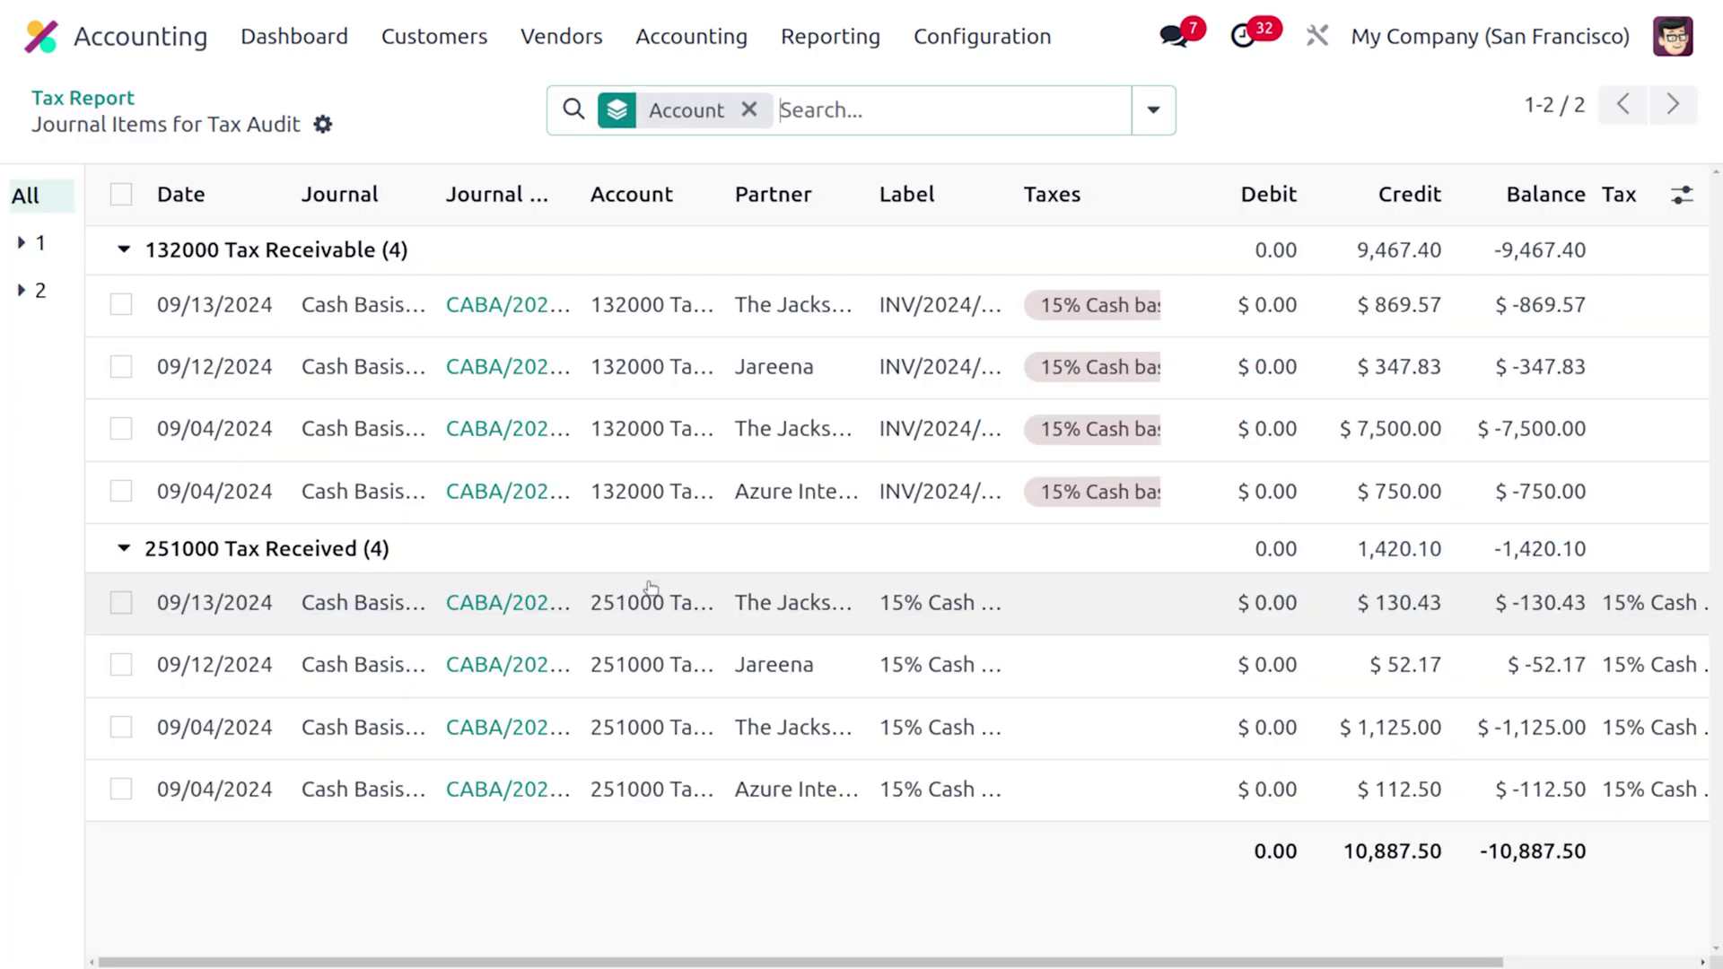
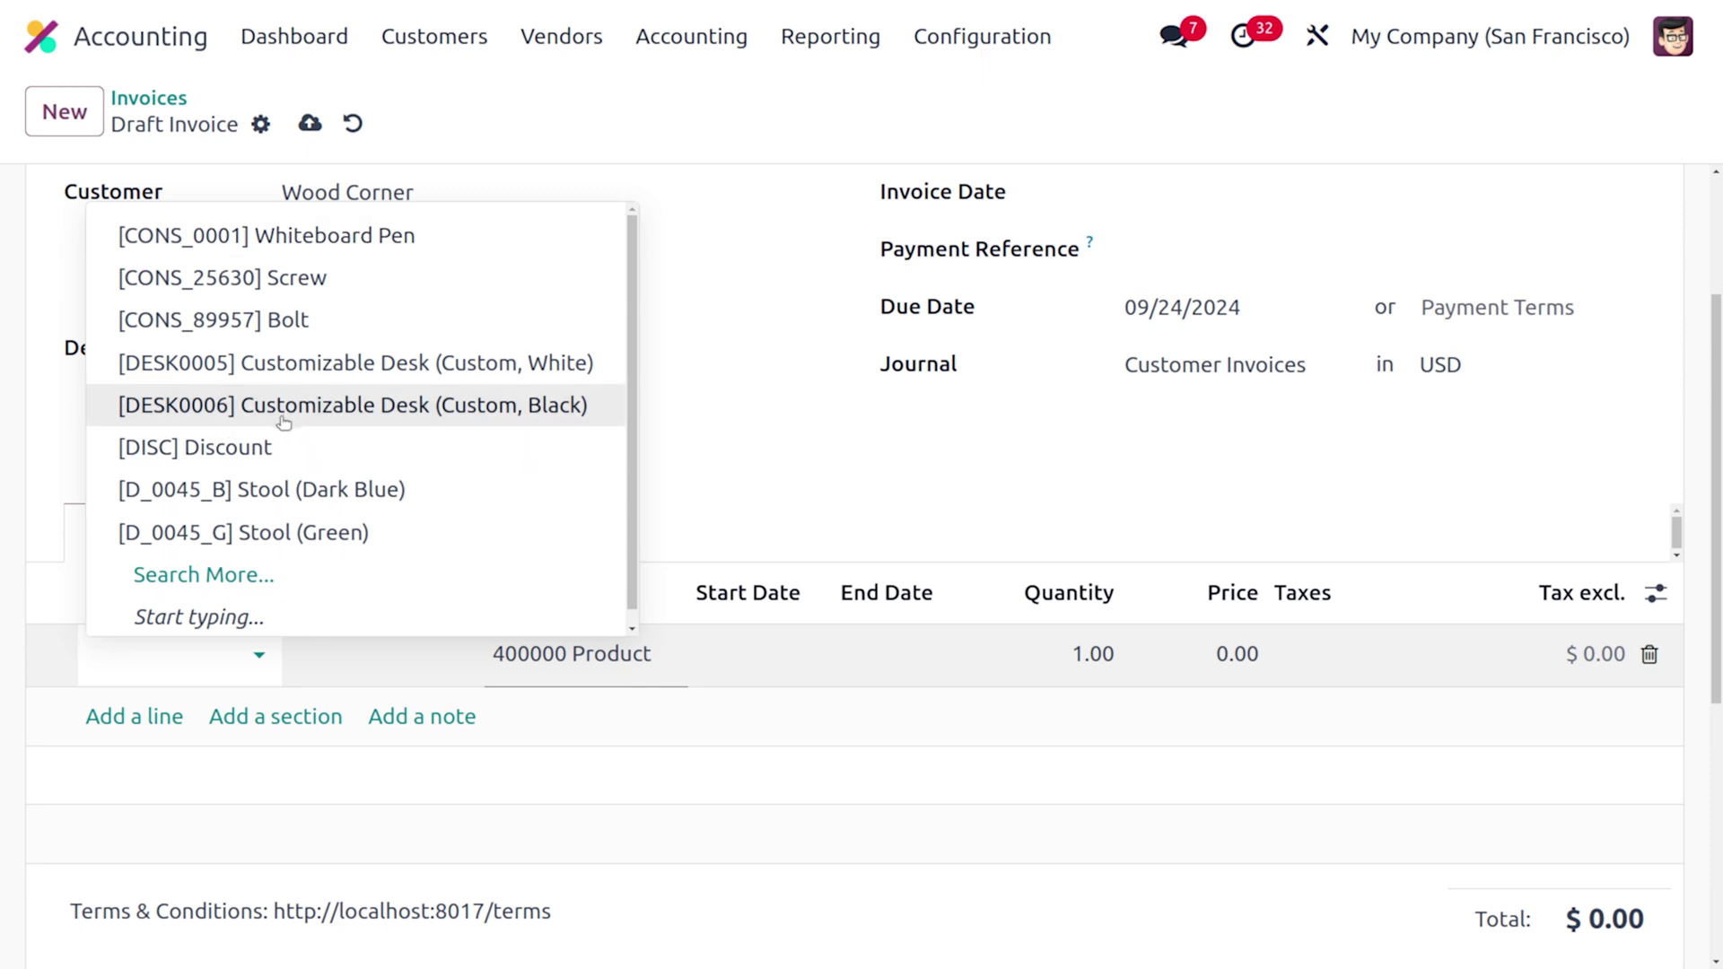
- Select [DESK0005] Customizable Desk (Custom, White) as the Wood Corner draft invoice's product and set the quantity to 10
{"action": "left_click", "coordinate": [338, 362]}
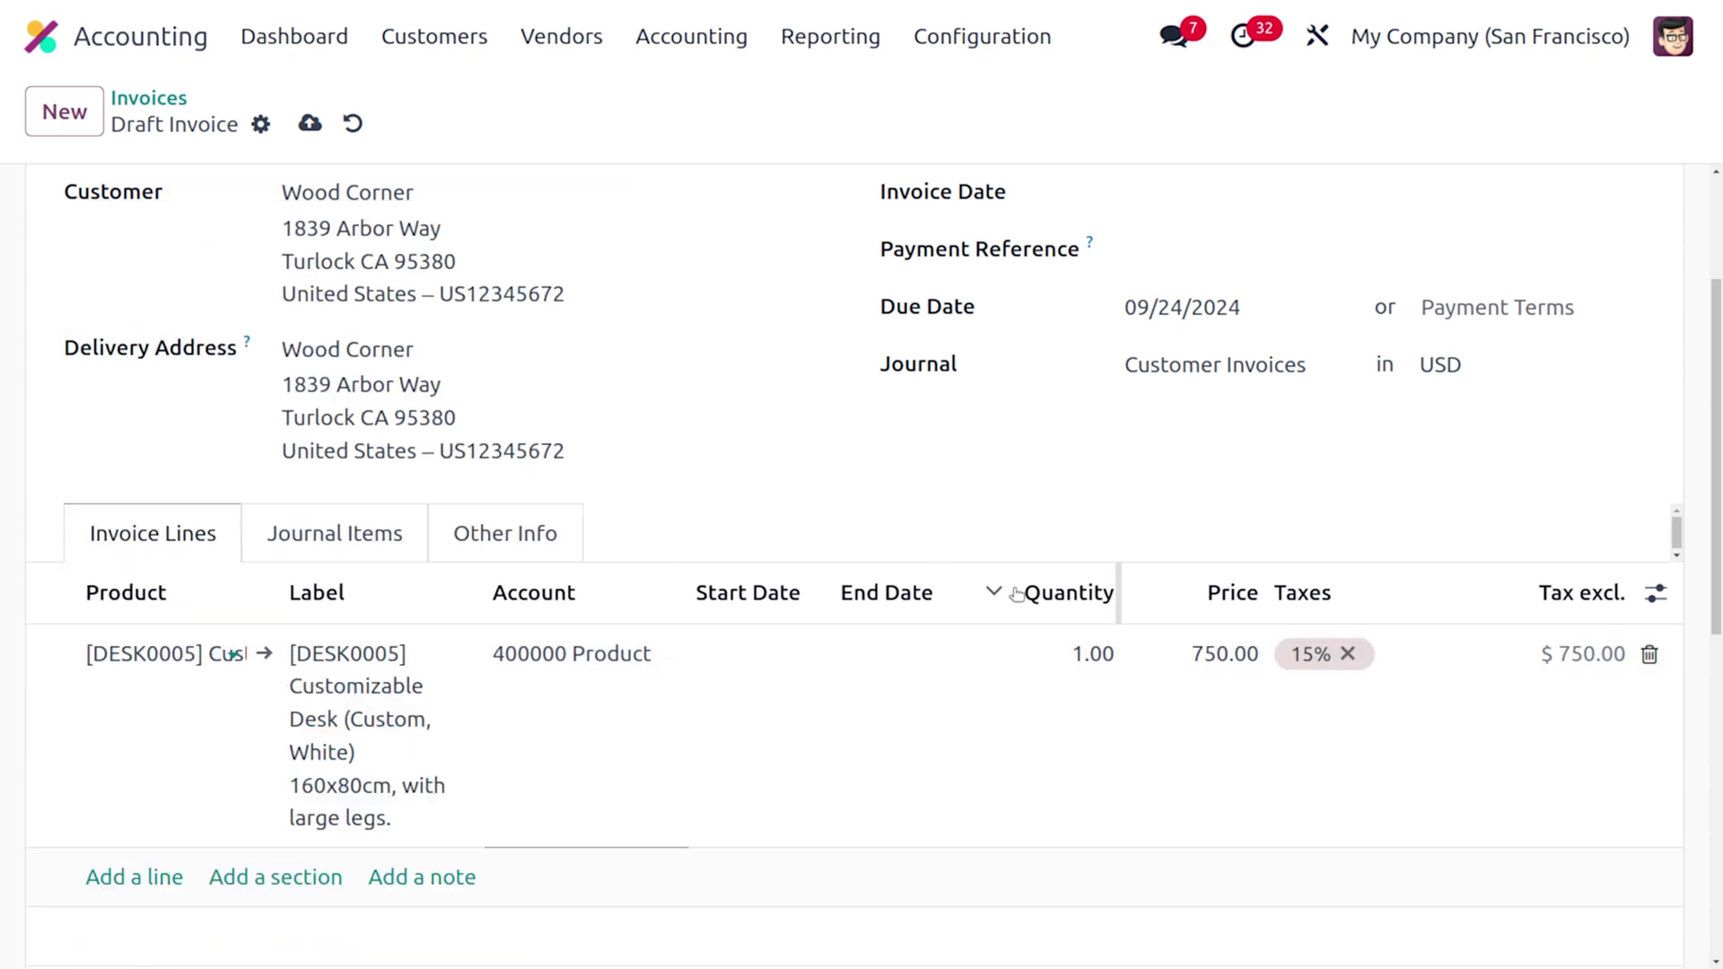
{"action": "left_click", "coordinate": [1079, 655]}
{"action": "type", "text": "1"}
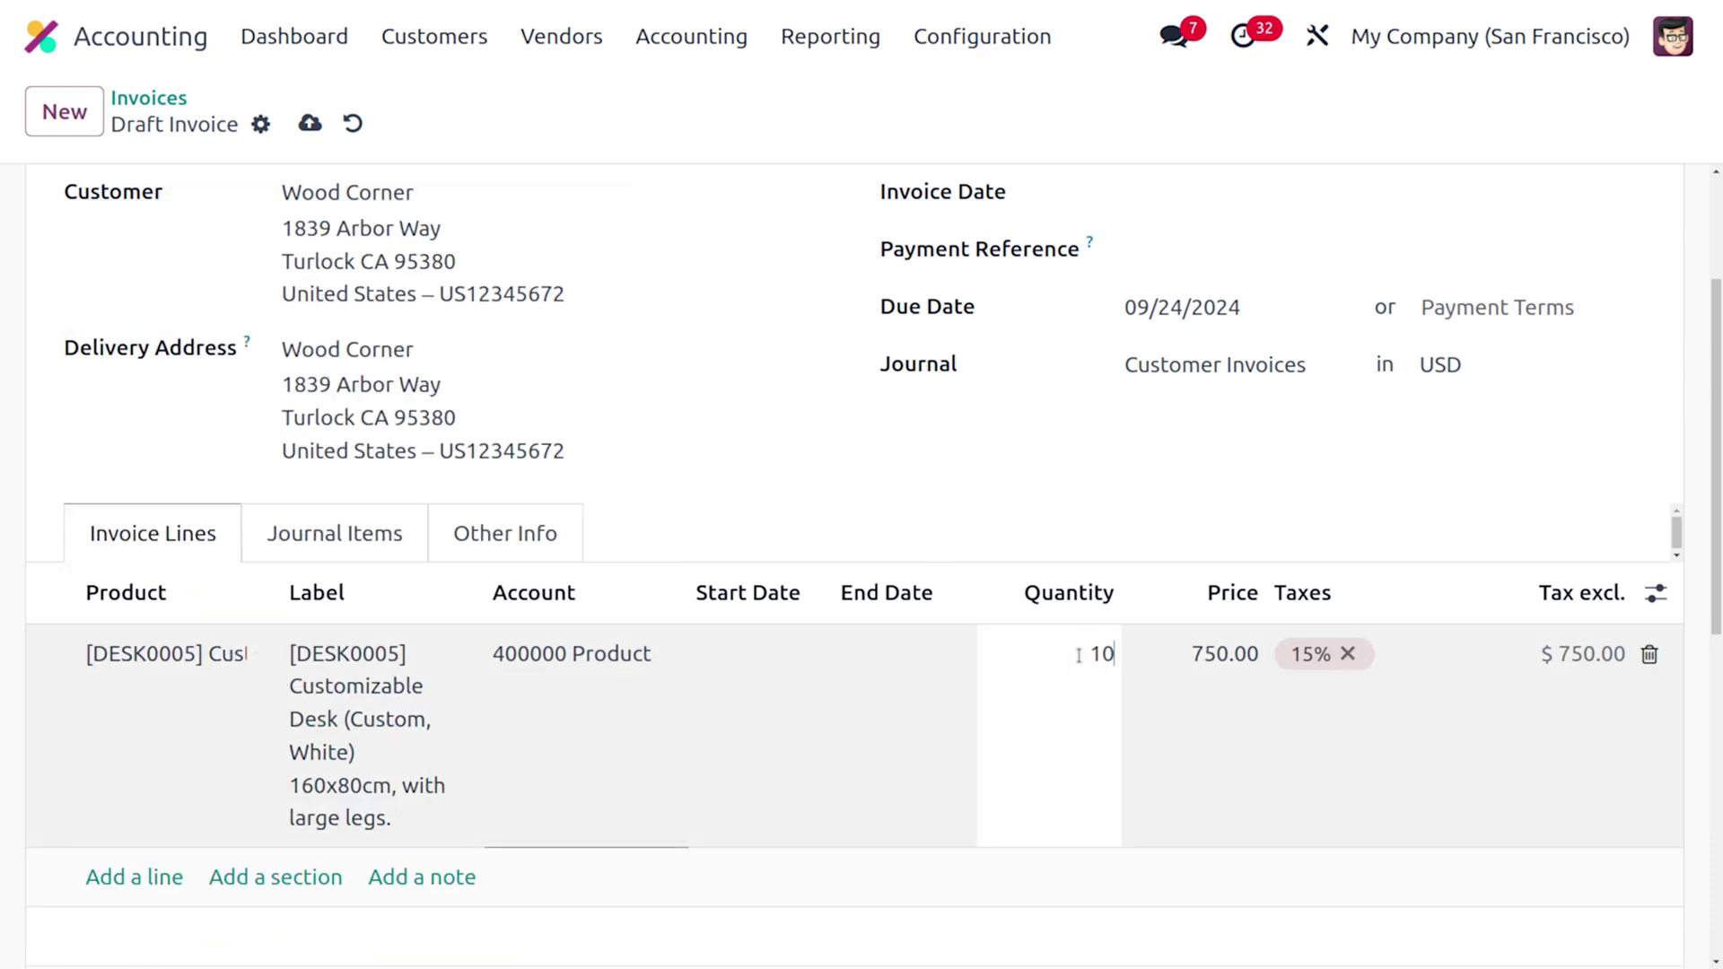
- Replace the desk line's tax with 15% Cash basis, then save and confirm the Wood Corner invoice
{"action": "left_click", "coordinate": [1347, 653]}
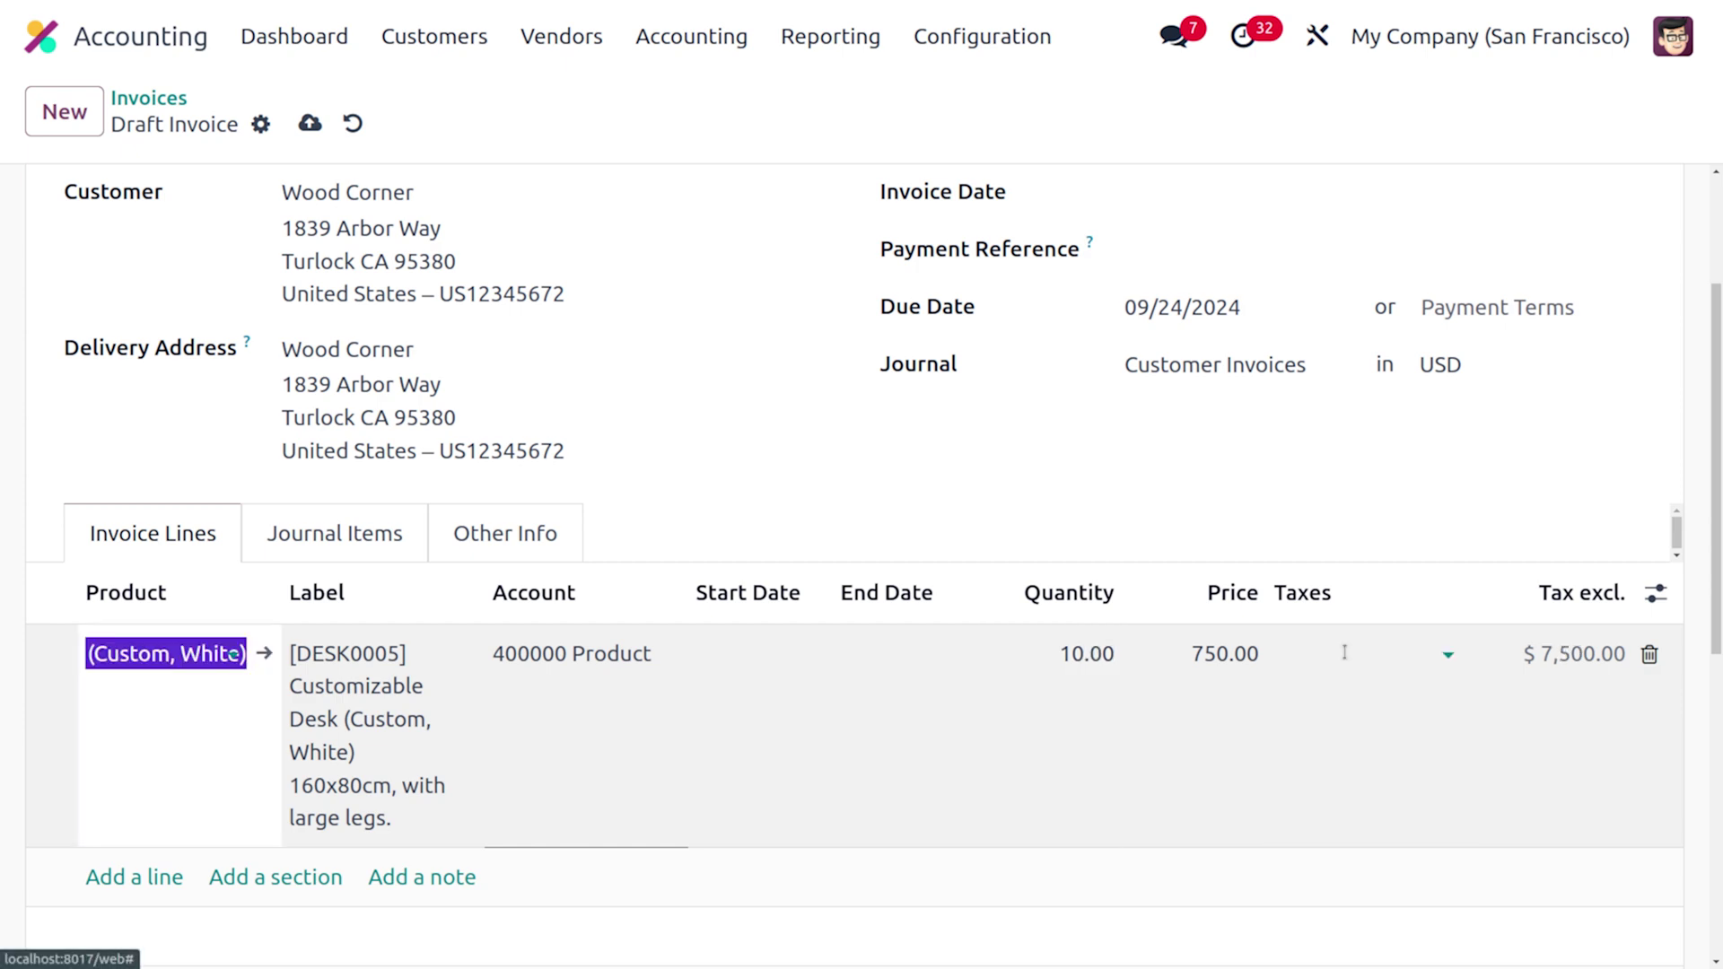
{"action": "left_click", "coordinate": [1346, 653]}
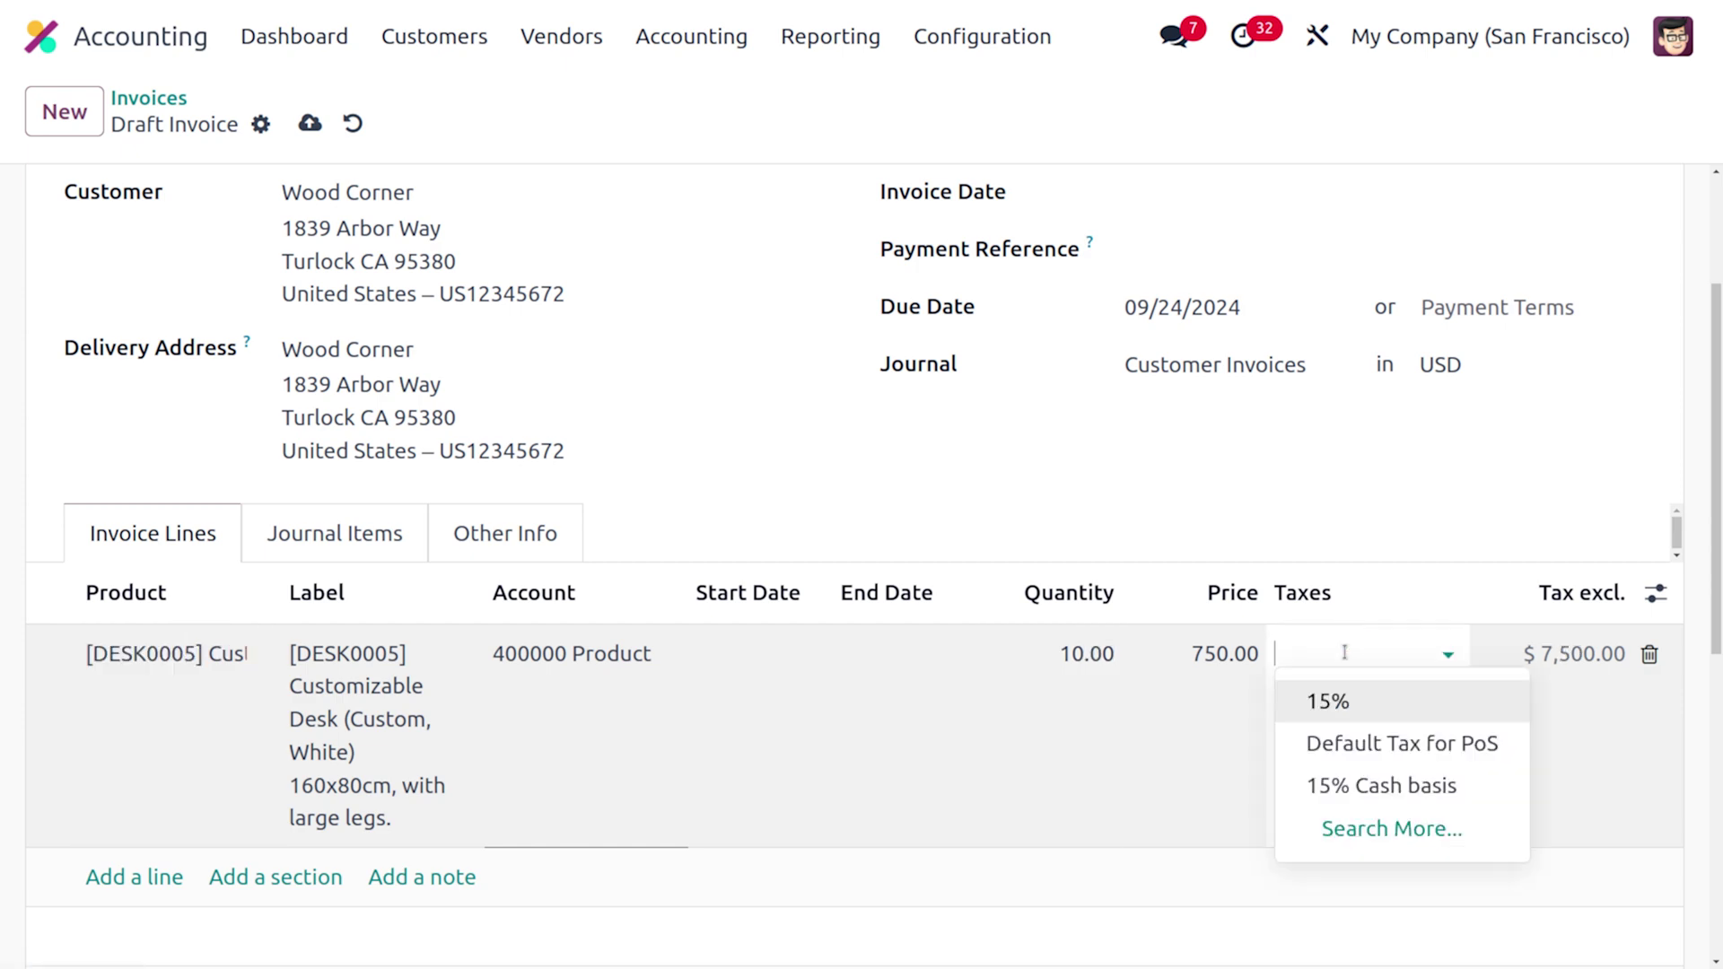
{"action": "left_click", "coordinate": [1357, 783]}
{"action": "scroll", "coordinate": [1133, 525], "scroll_direction": "up", "scroll_amount": 3}
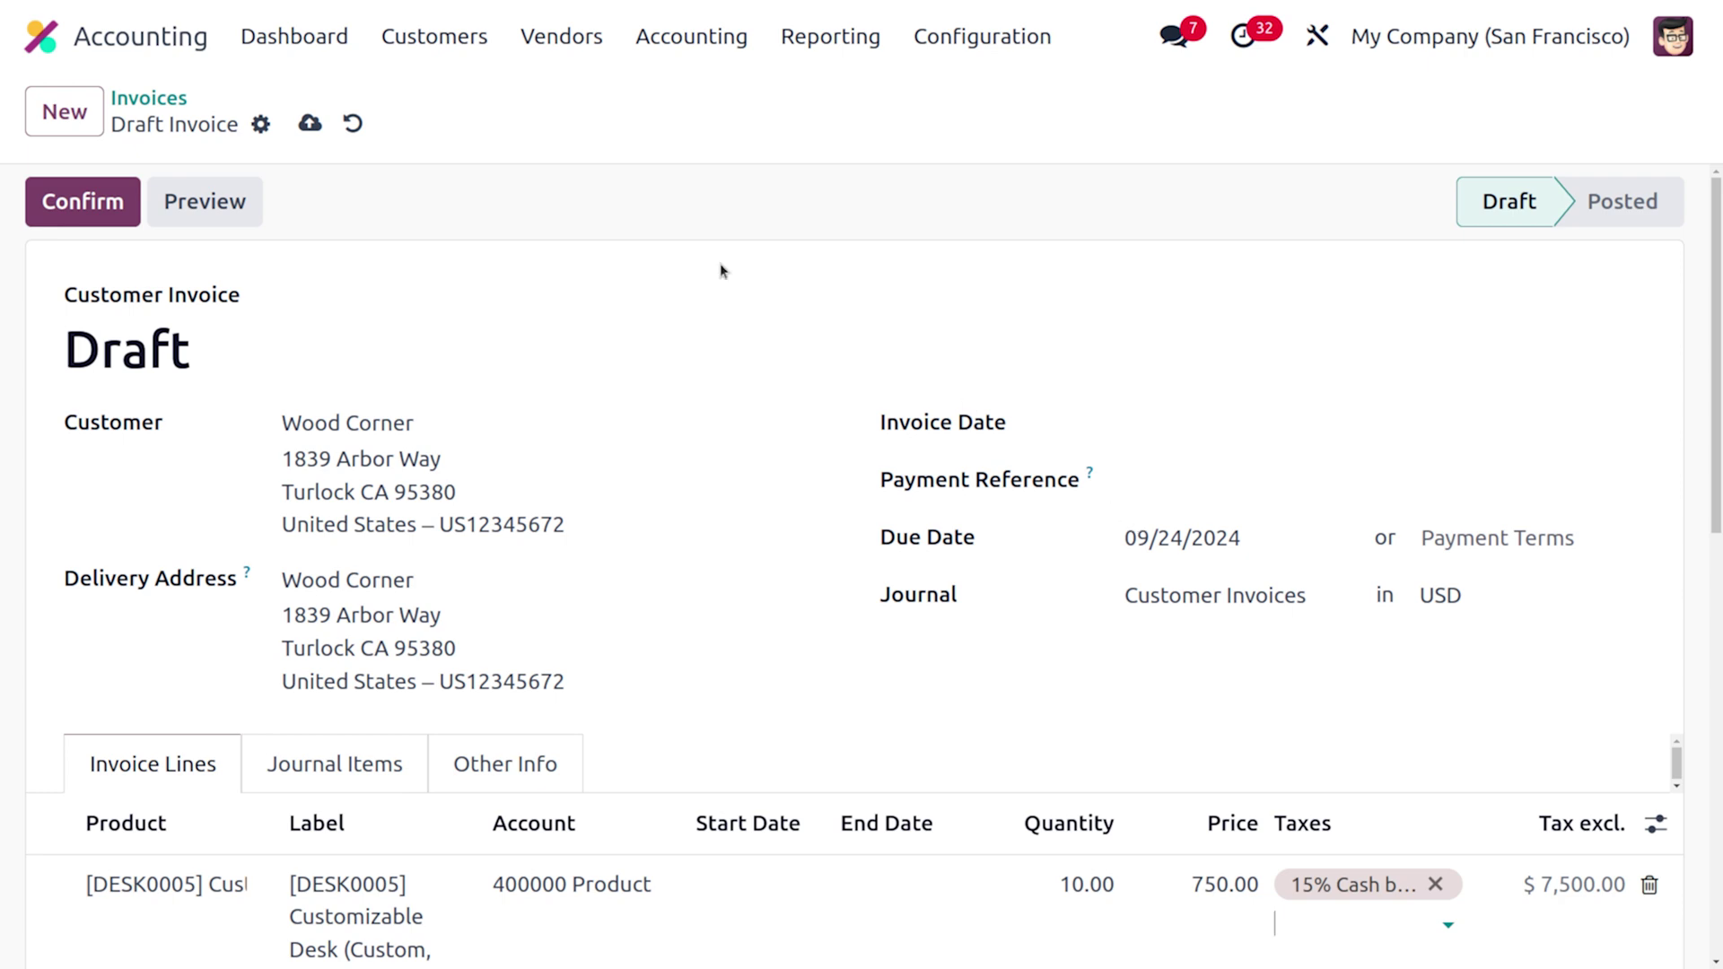
{"action": "left_click", "coordinate": [309, 122]}
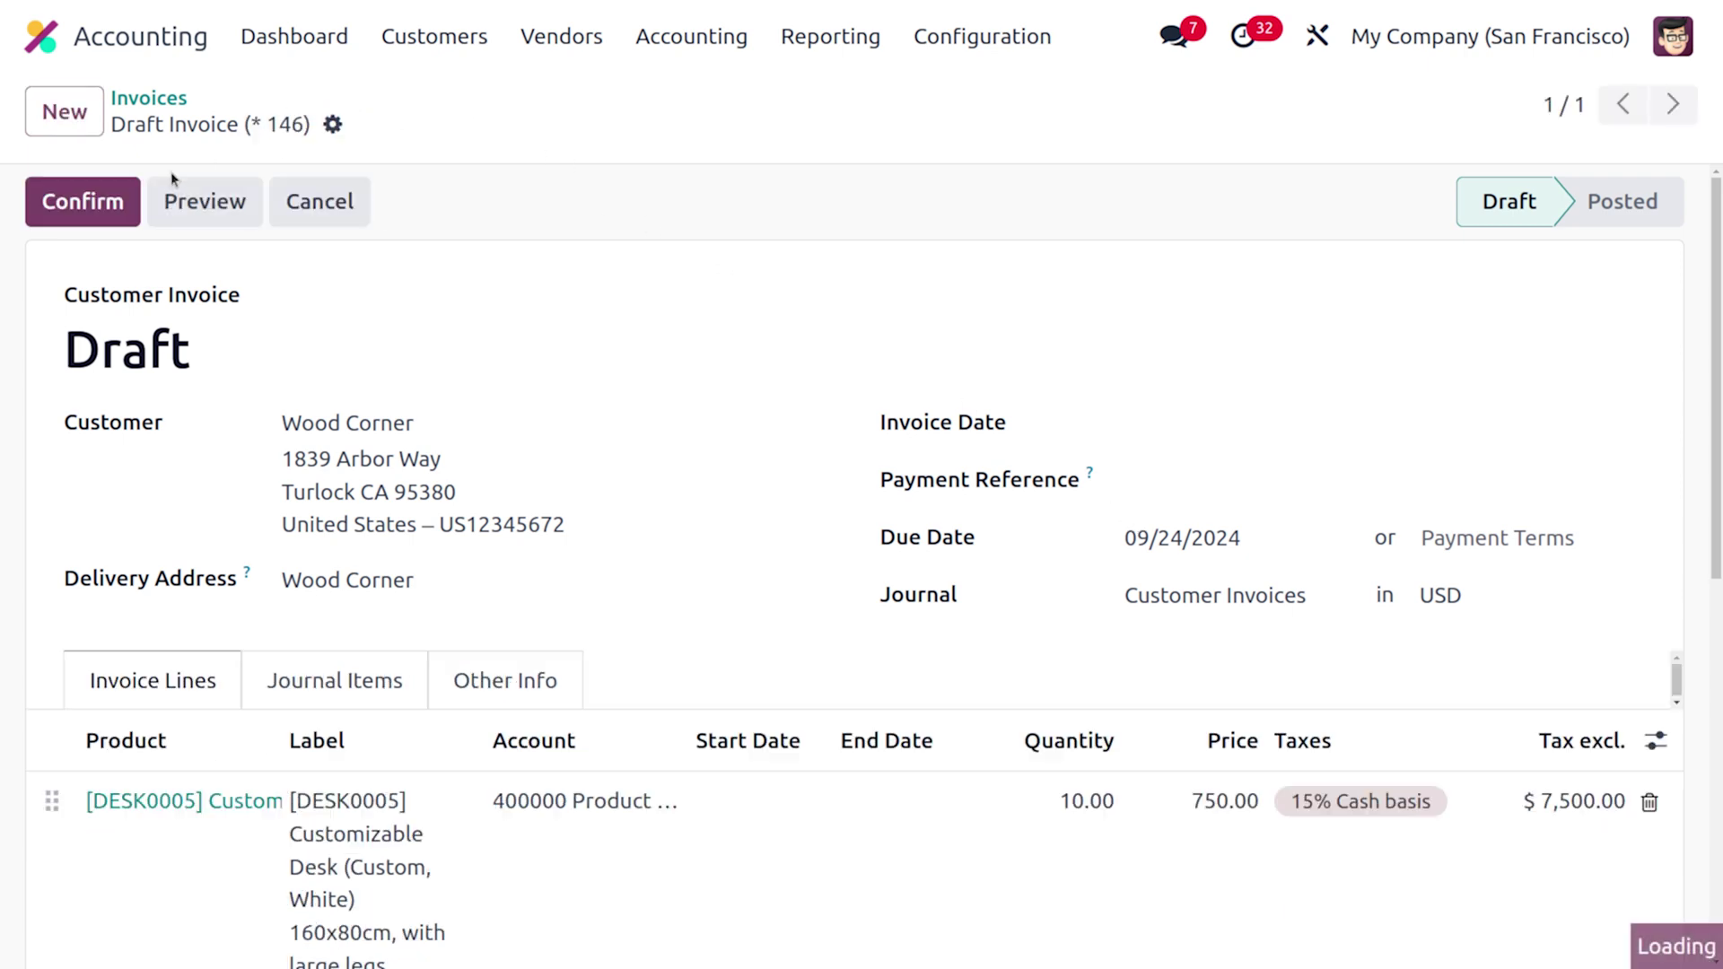
{"action": "left_click", "coordinate": [81, 221]}
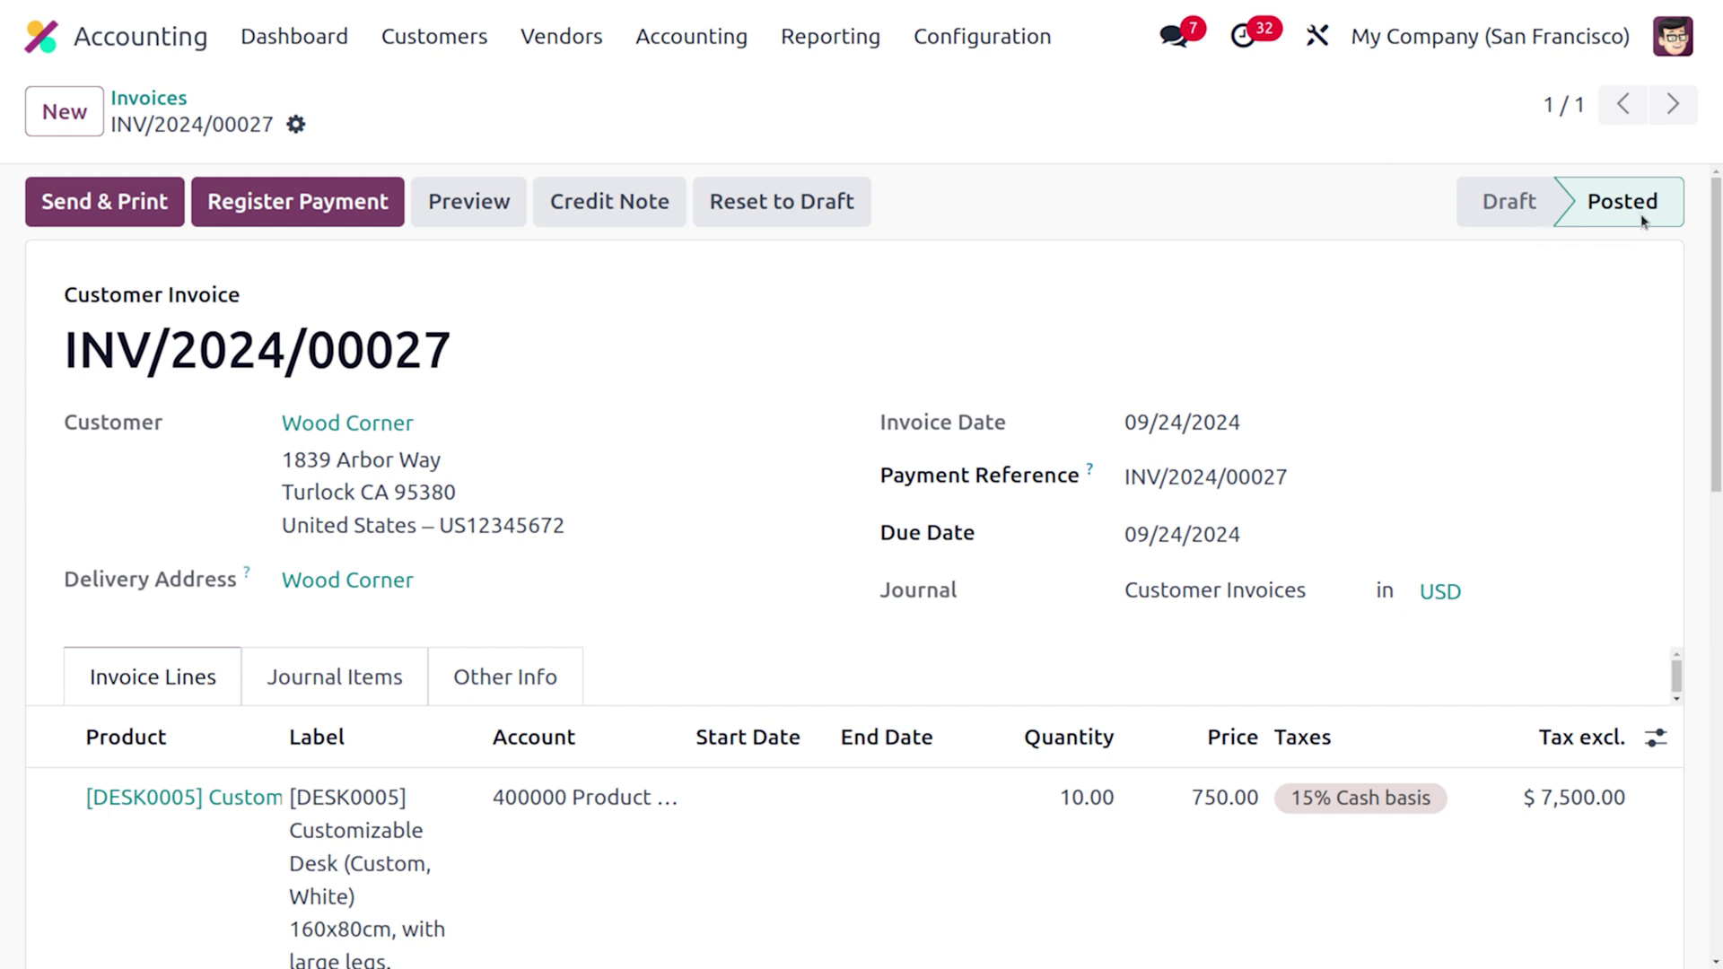
- Check the 15% Cash basis sales line in the Tax Report before payment and return to the customer invoices list
{"action": "left_click", "coordinate": [807, 37]}
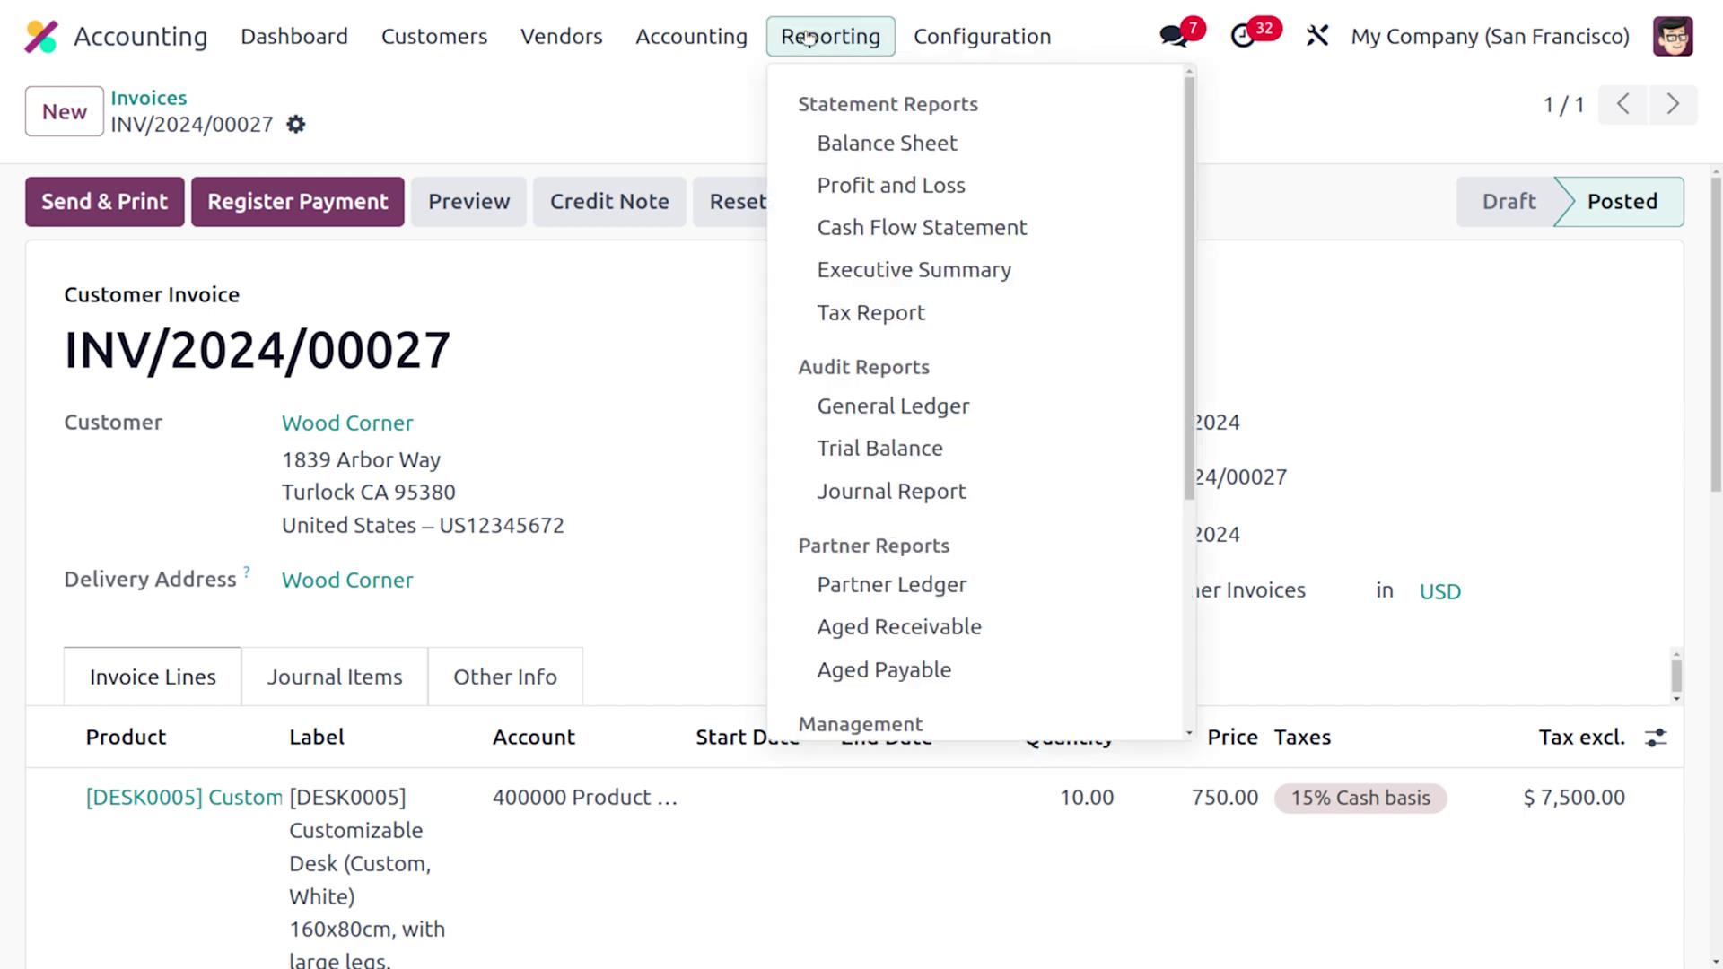
{"action": "left_click", "coordinate": [863, 305]}
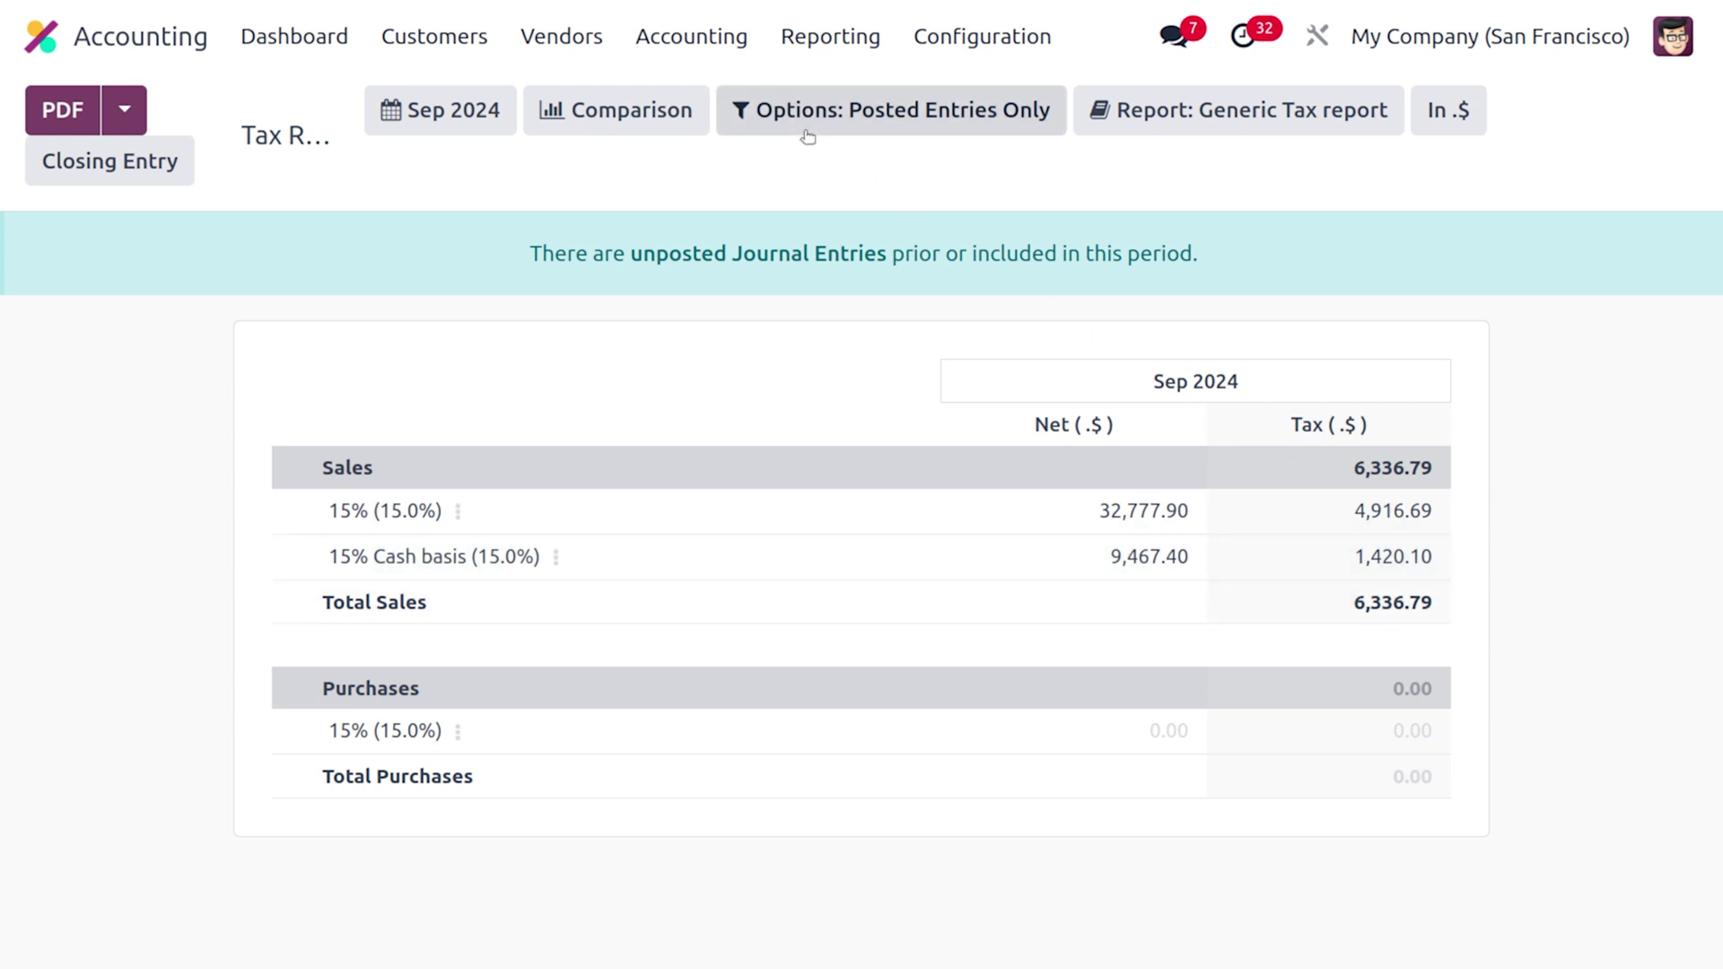
{"action": "left_click", "coordinate": [428, 38]}
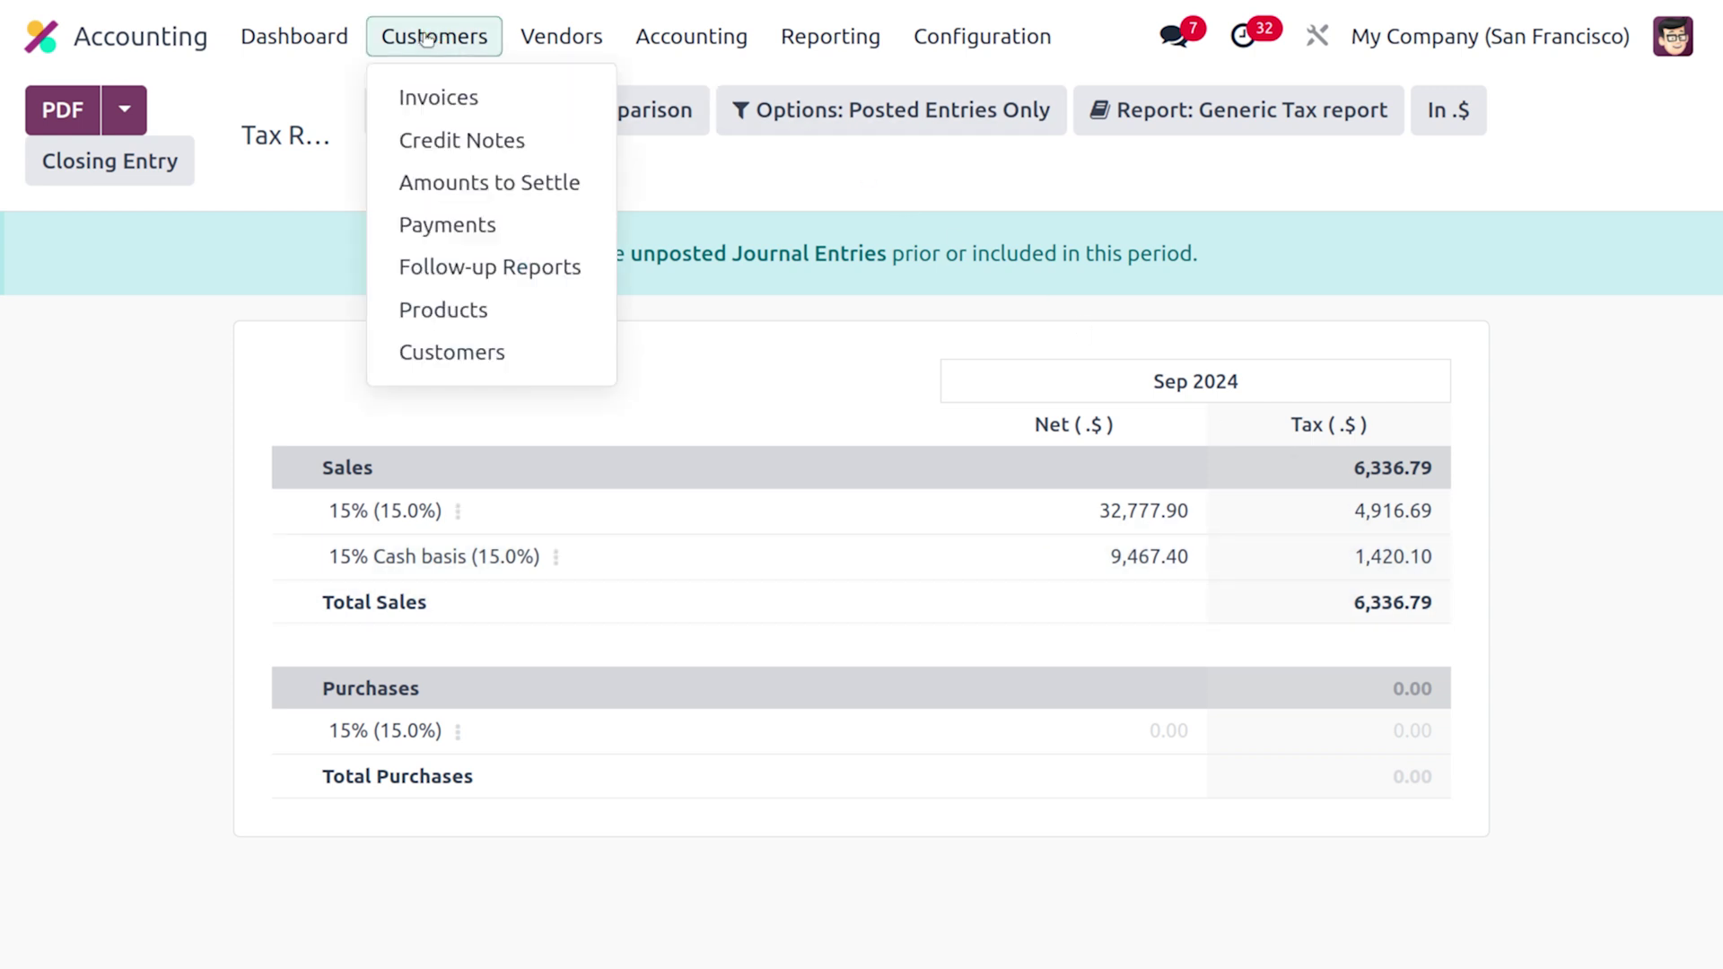
{"action": "left_click", "coordinate": [472, 90]}
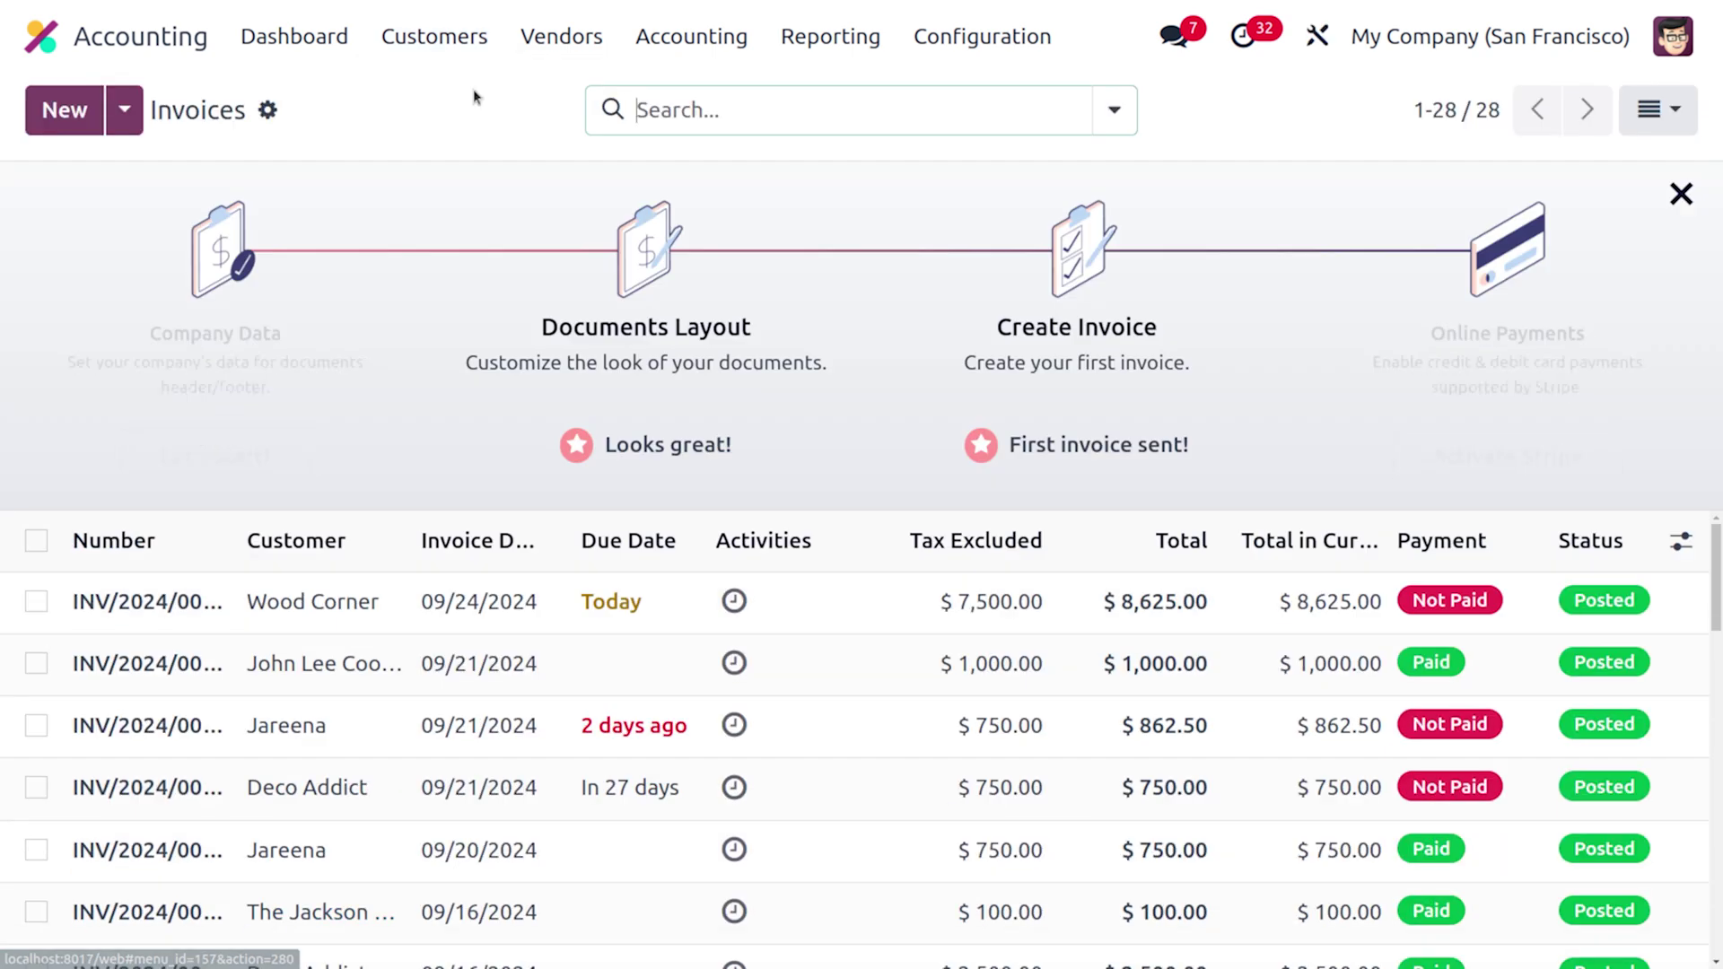
- Open the Wood Corner invoice and register a partial payment of $4,000 against it
{"action": "left_click", "coordinate": [345, 601]}
{"action": "left_click", "coordinate": [278, 198]}
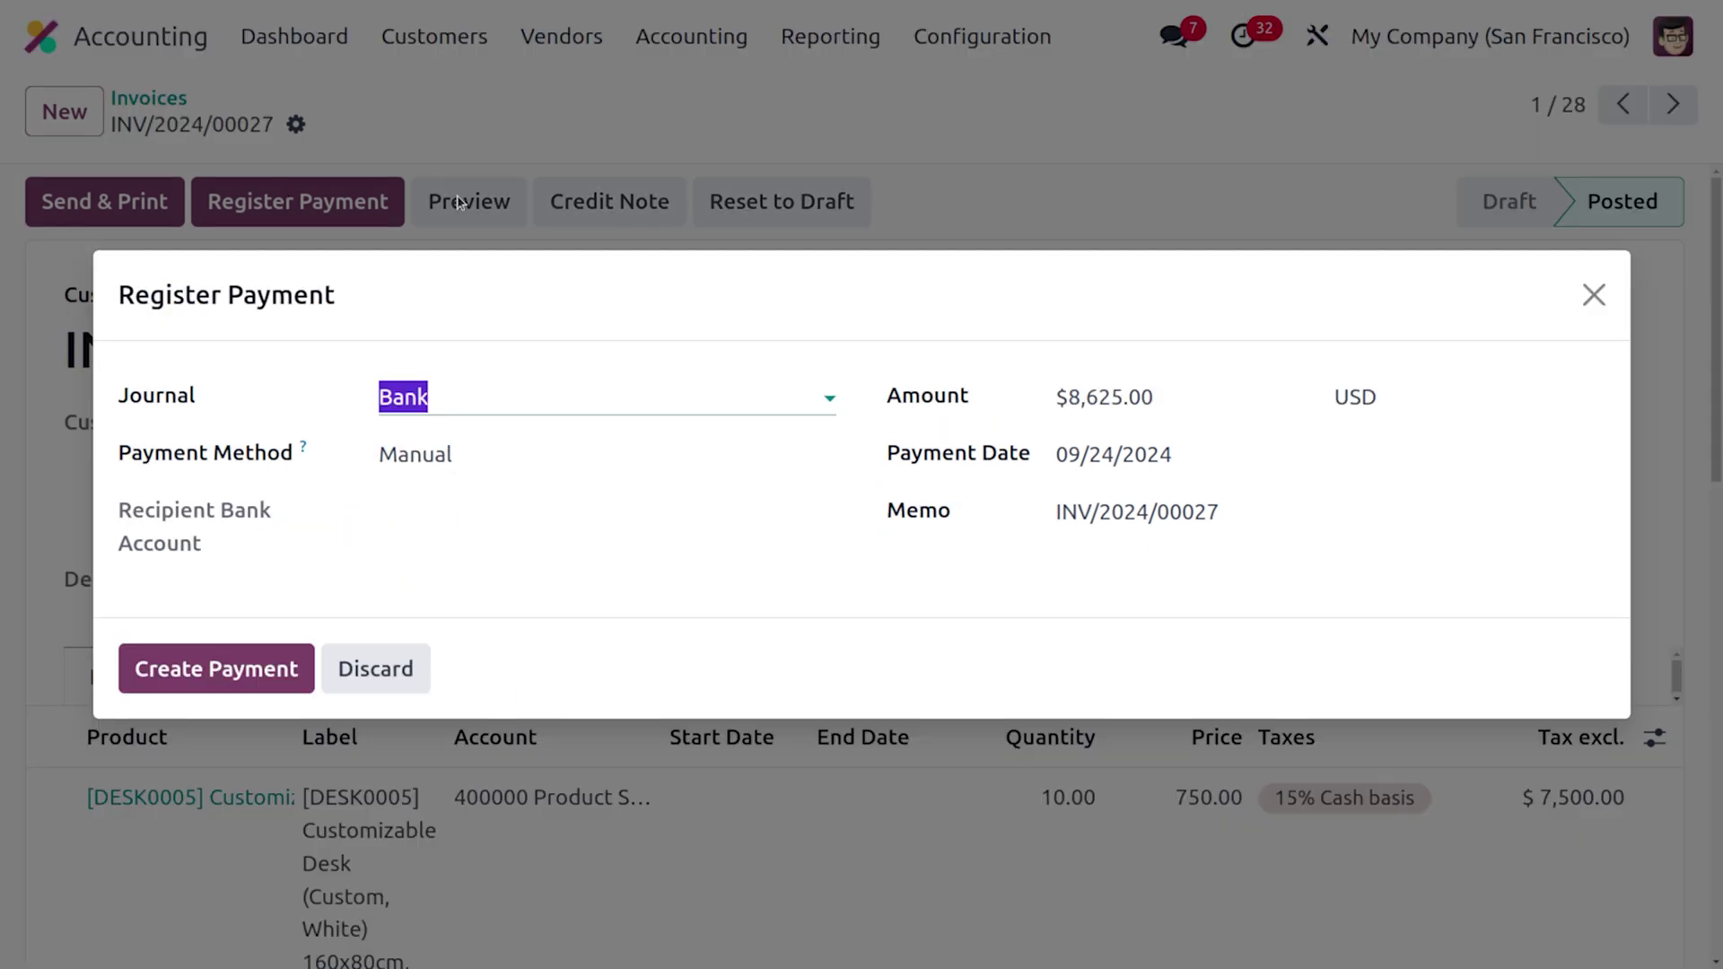
{"action": "left_click", "coordinate": [1158, 395]}
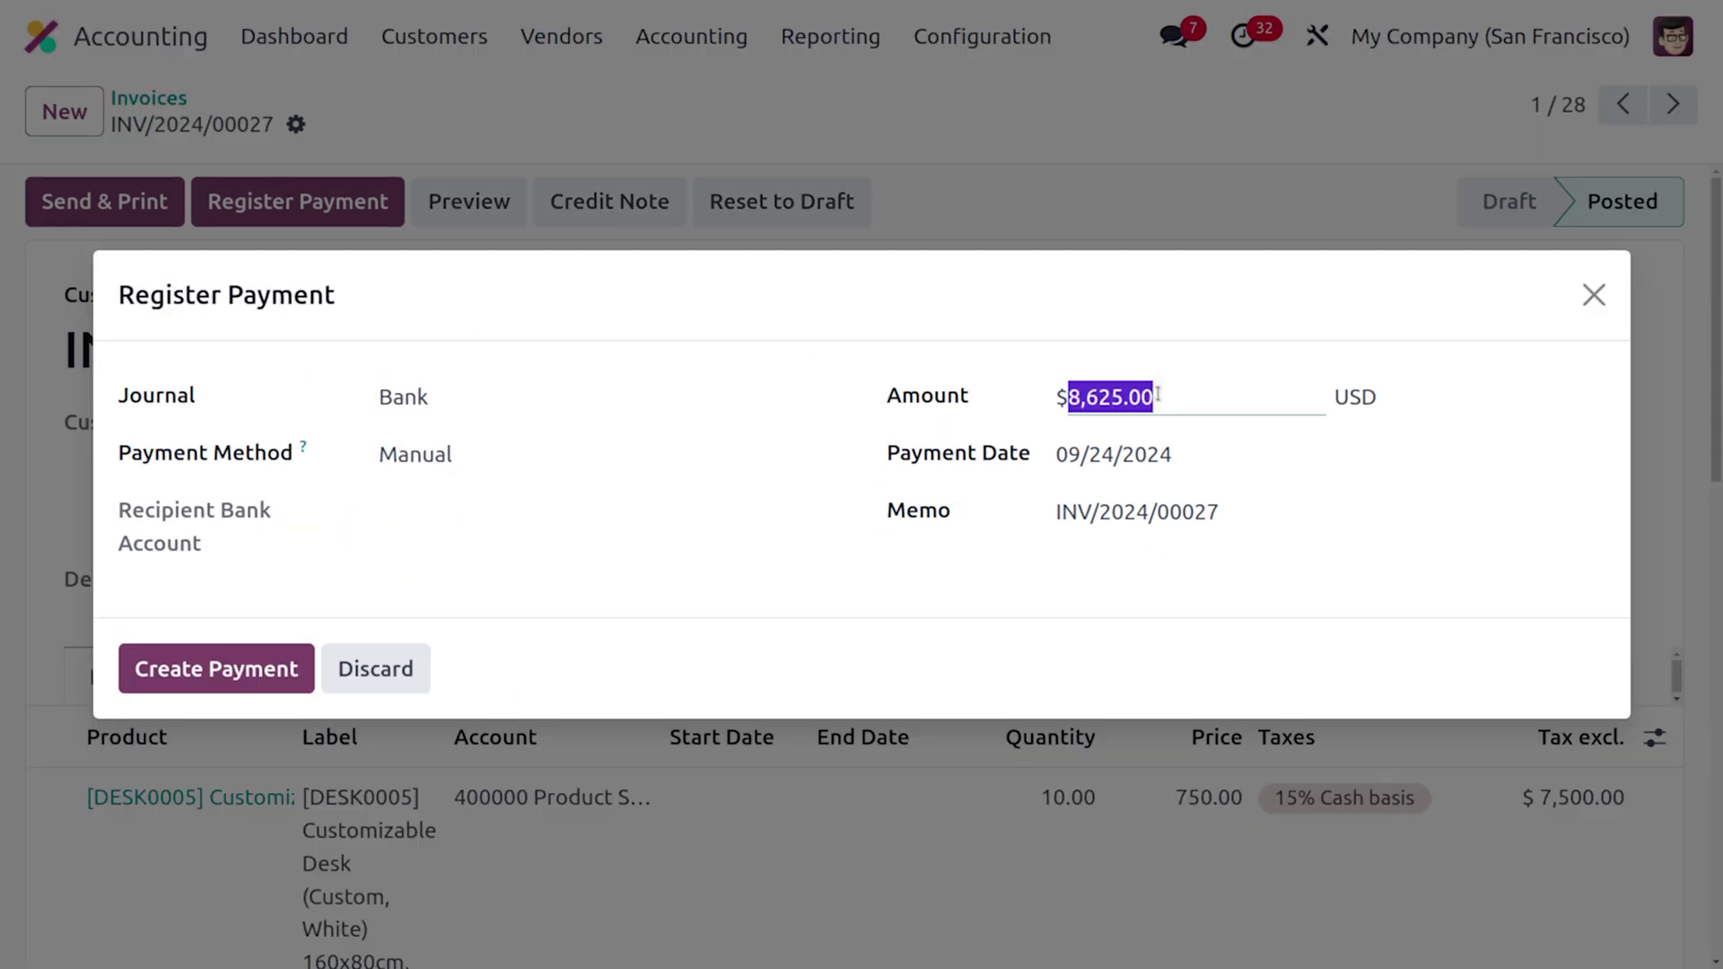
{"action": "key", "text": "BackSpace"}
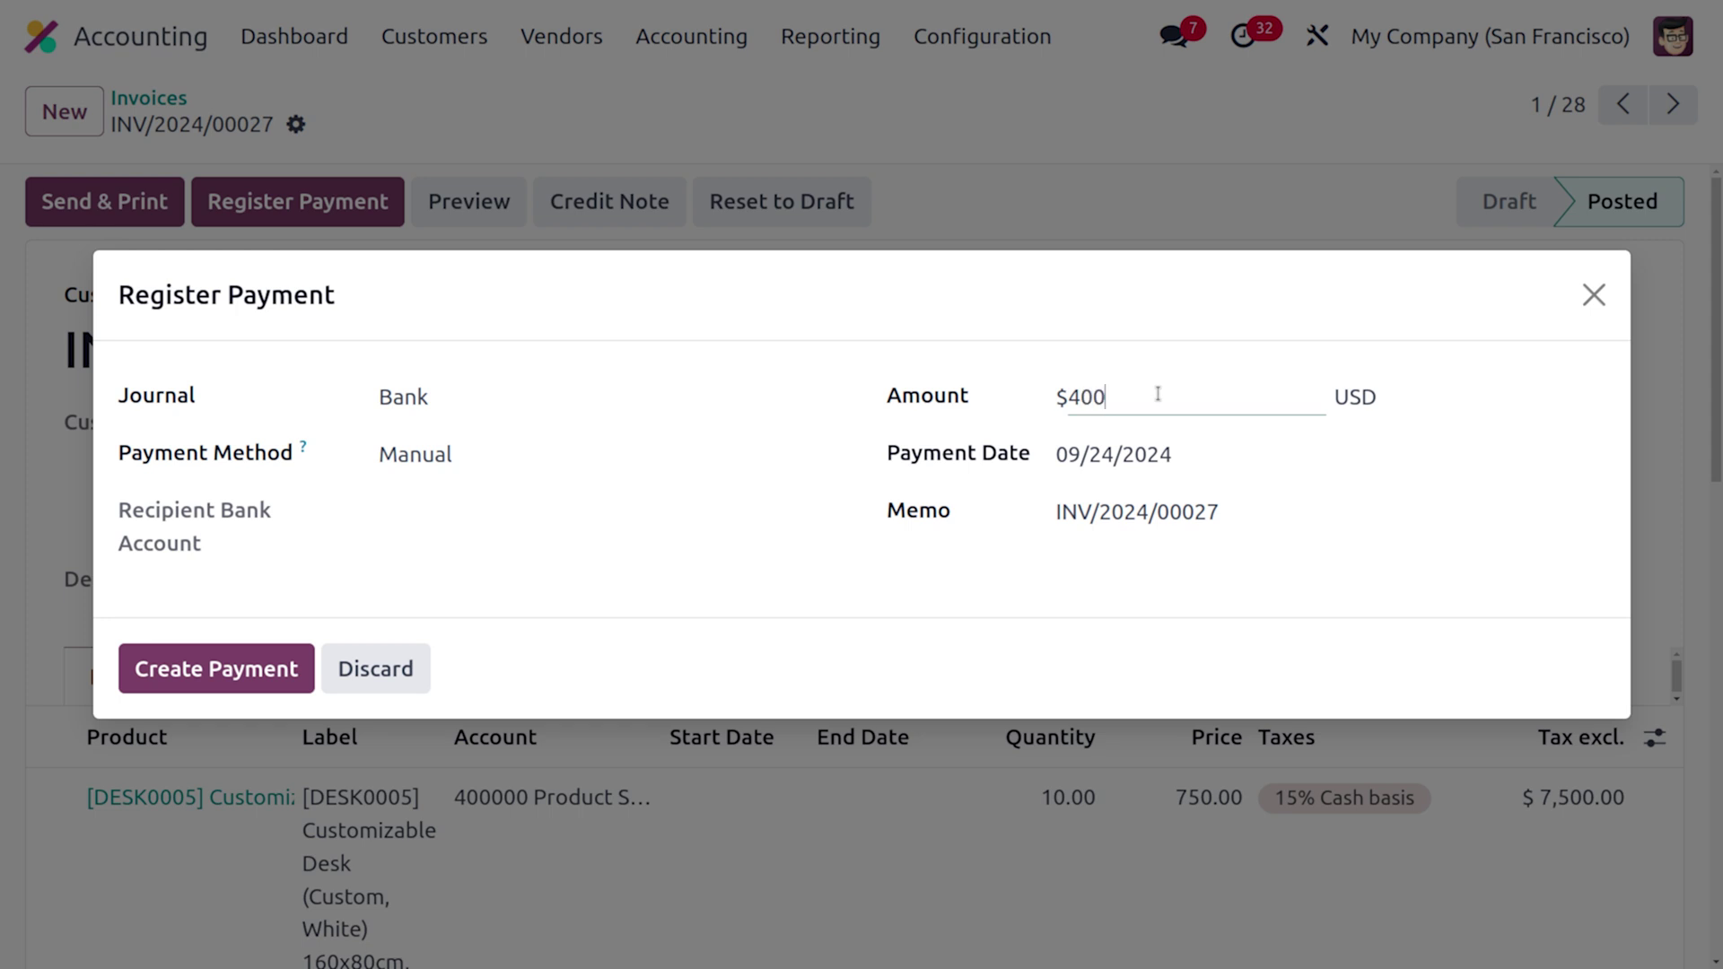
{"action": "left_click", "coordinate": [1436, 510]}
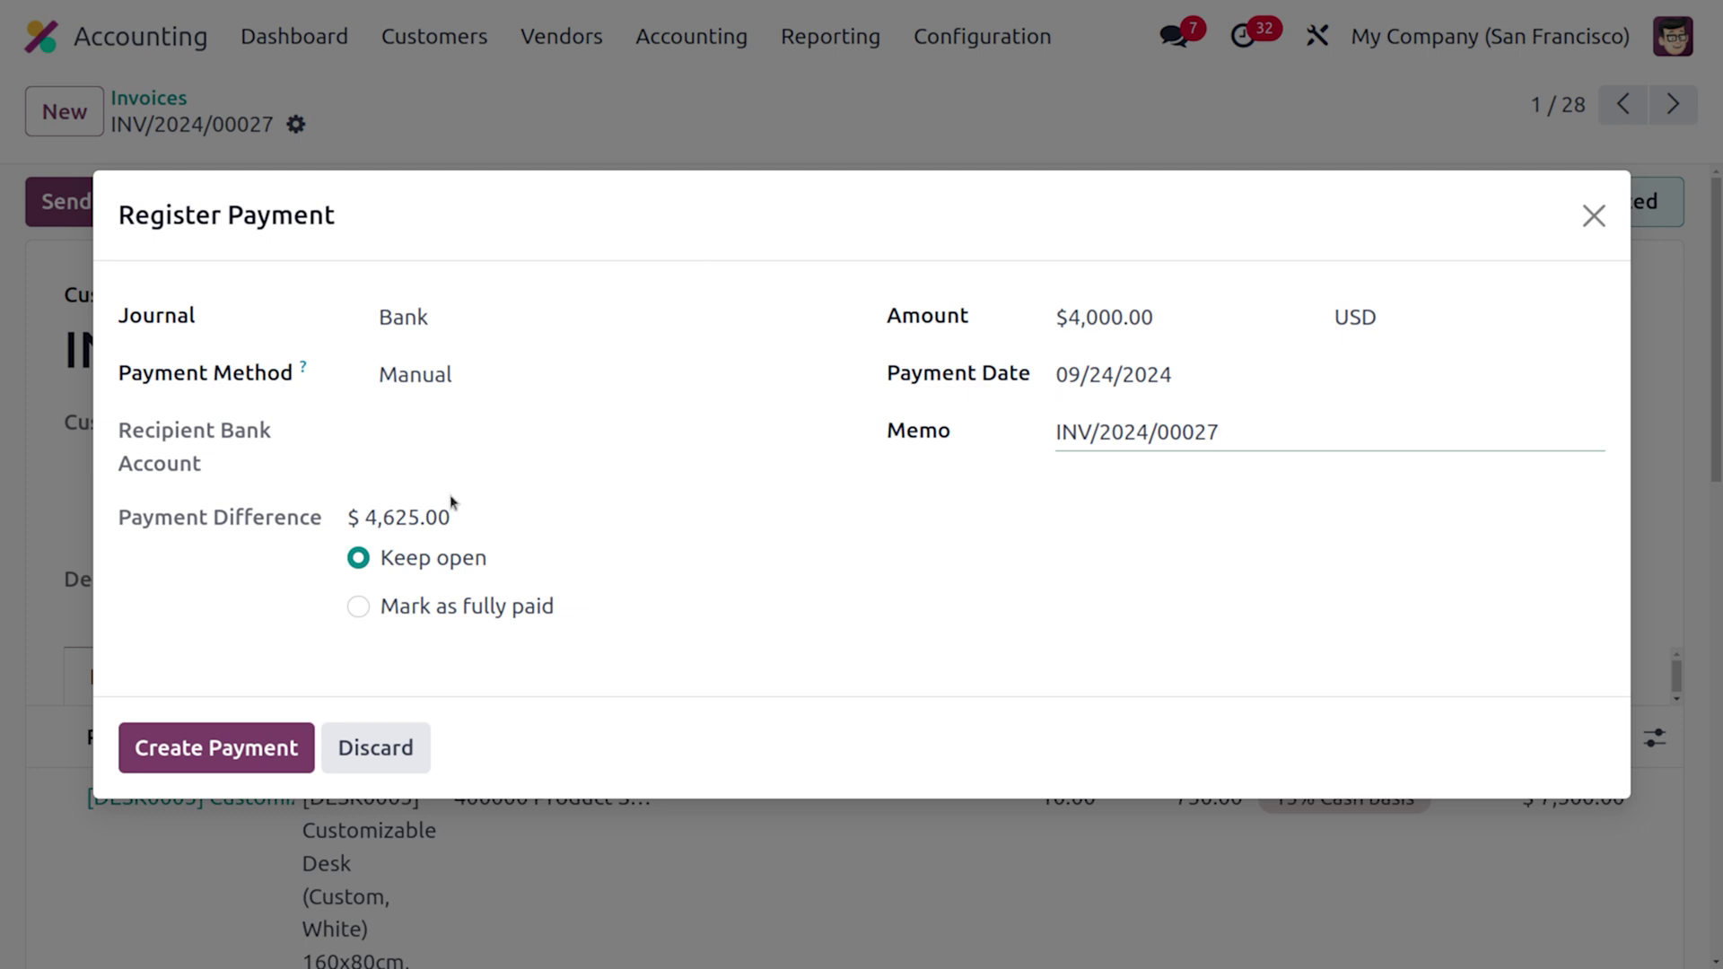
{"action": "left_click", "coordinate": [249, 760]}
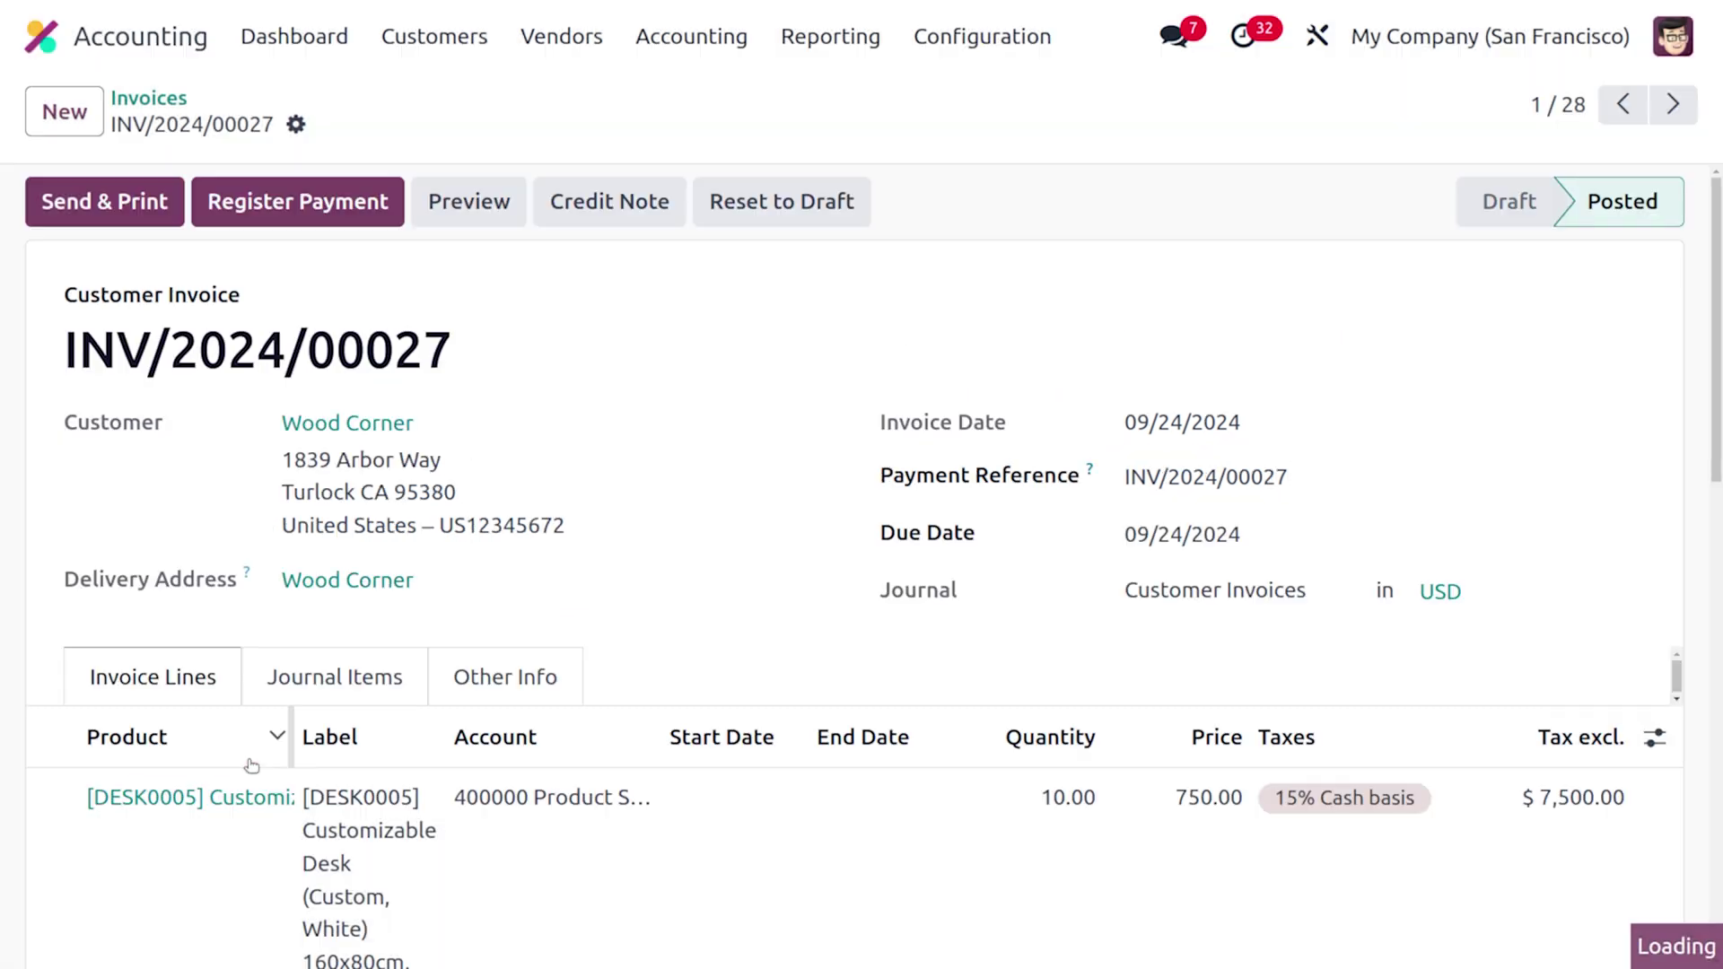
- Review the Wood Corner invoice's journal items and open its cash basis entry to examine the tax postings
{"action": "left_click", "coordinate": [339, 678]}
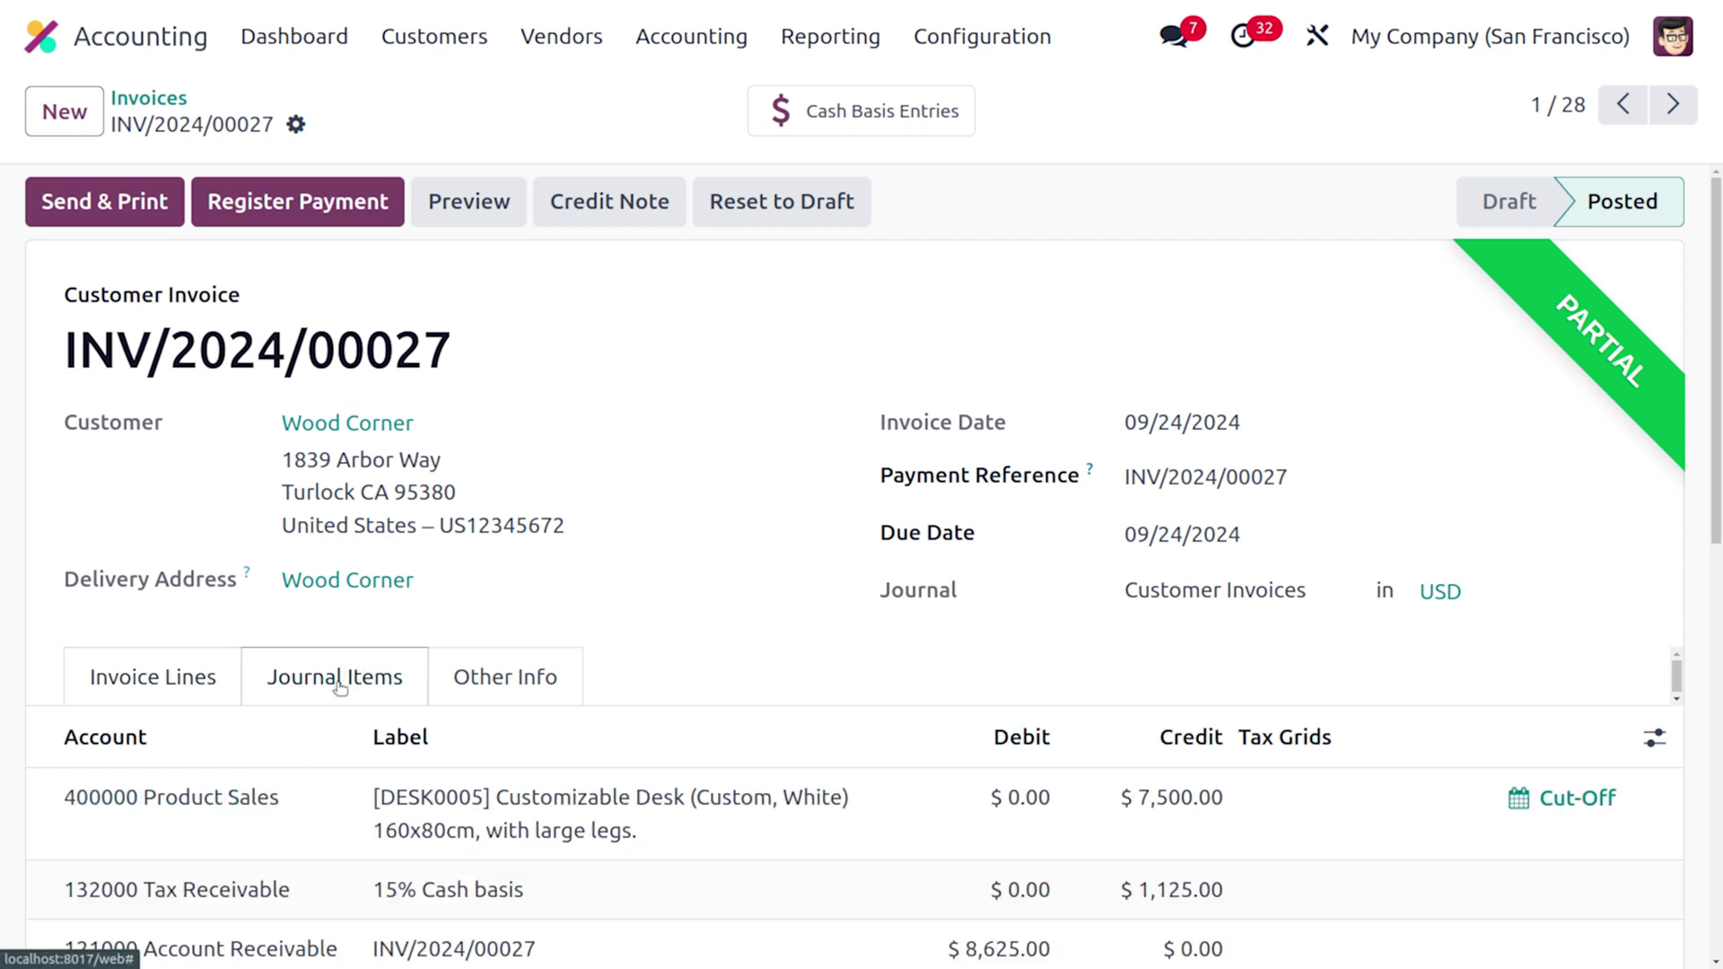
{"action": "scroll", "coordinate": [665, 758], "scroll_direction": "down", "scroll_amount": 2}
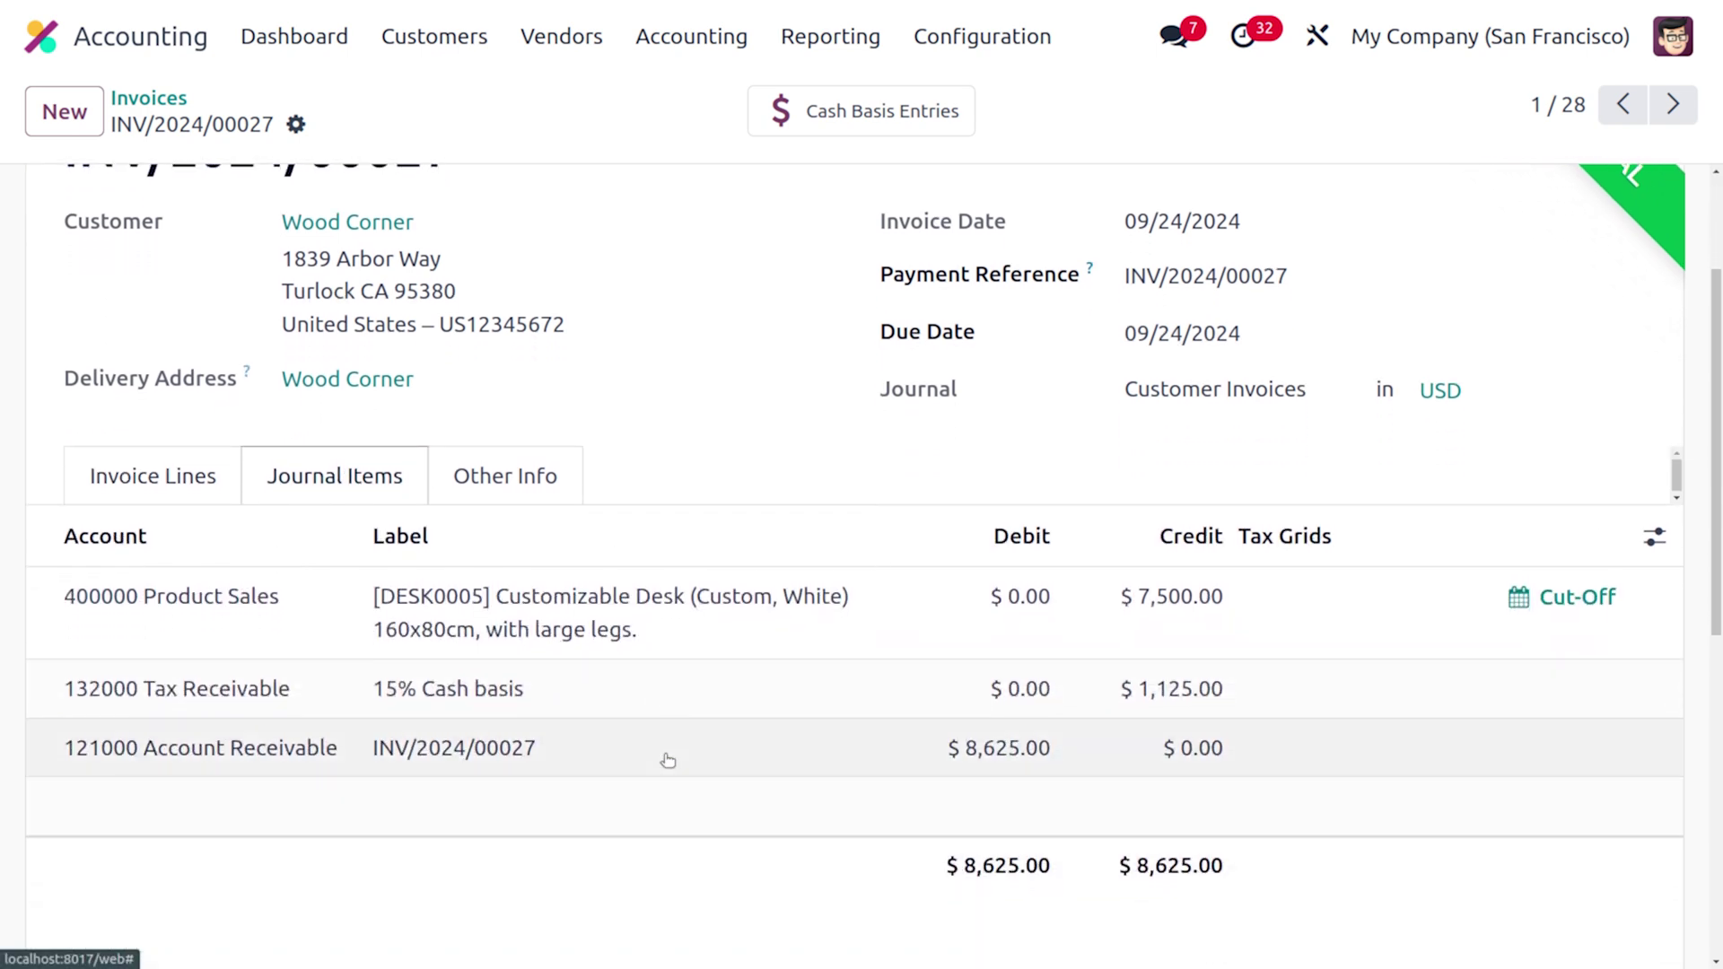
{"action": "scroll", "coordinate": [665, 758], "scroll_direction": "down", "scroll_amount": 1}
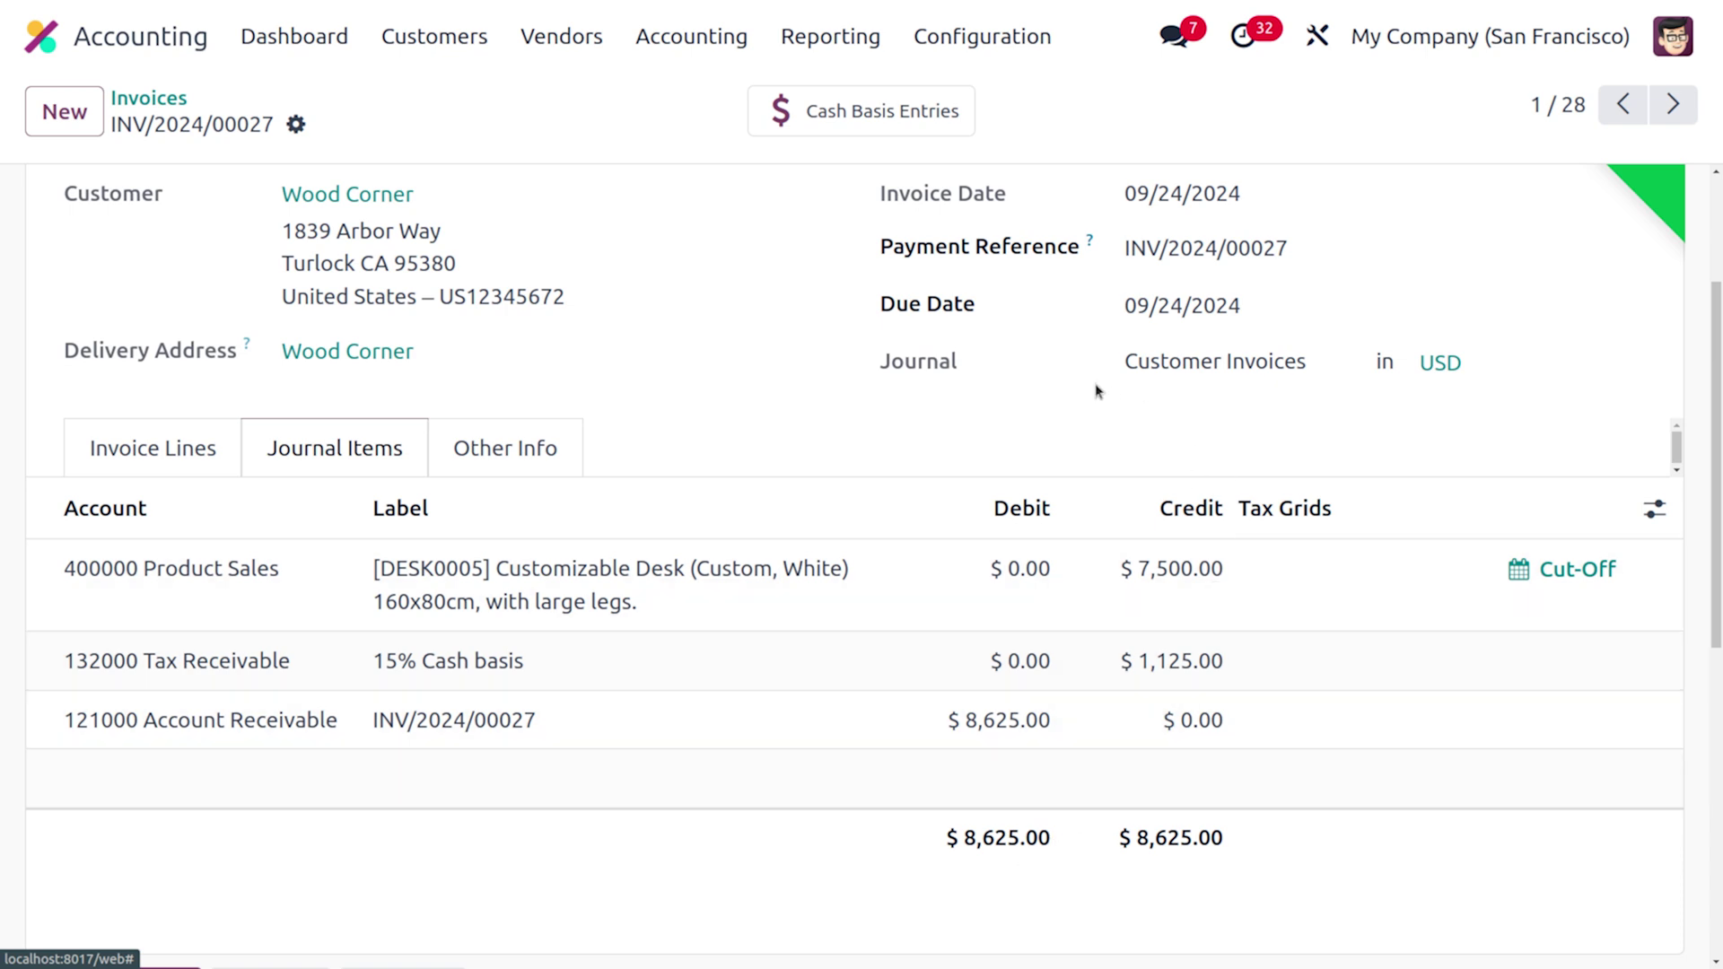
{"action": "scroll", "coordinate": [1041, 384], "scroll_direction": "up", "scroll_amount": 3}
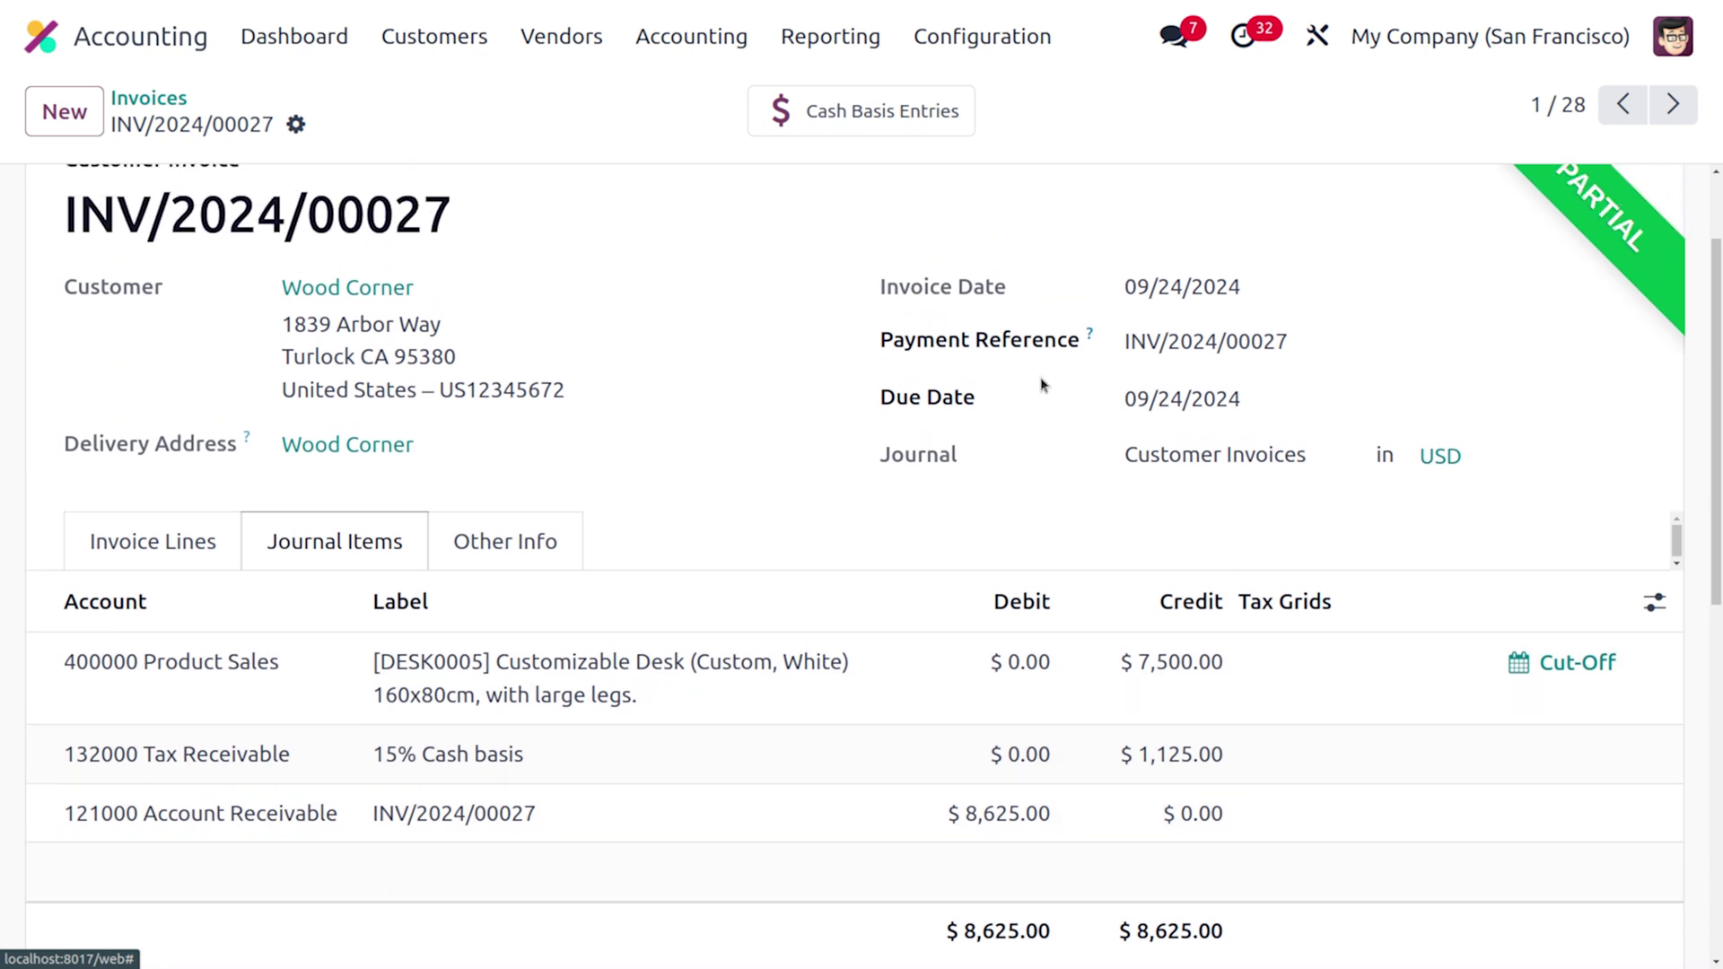
{"action": "left_click", "coordinate": [860, 106]}
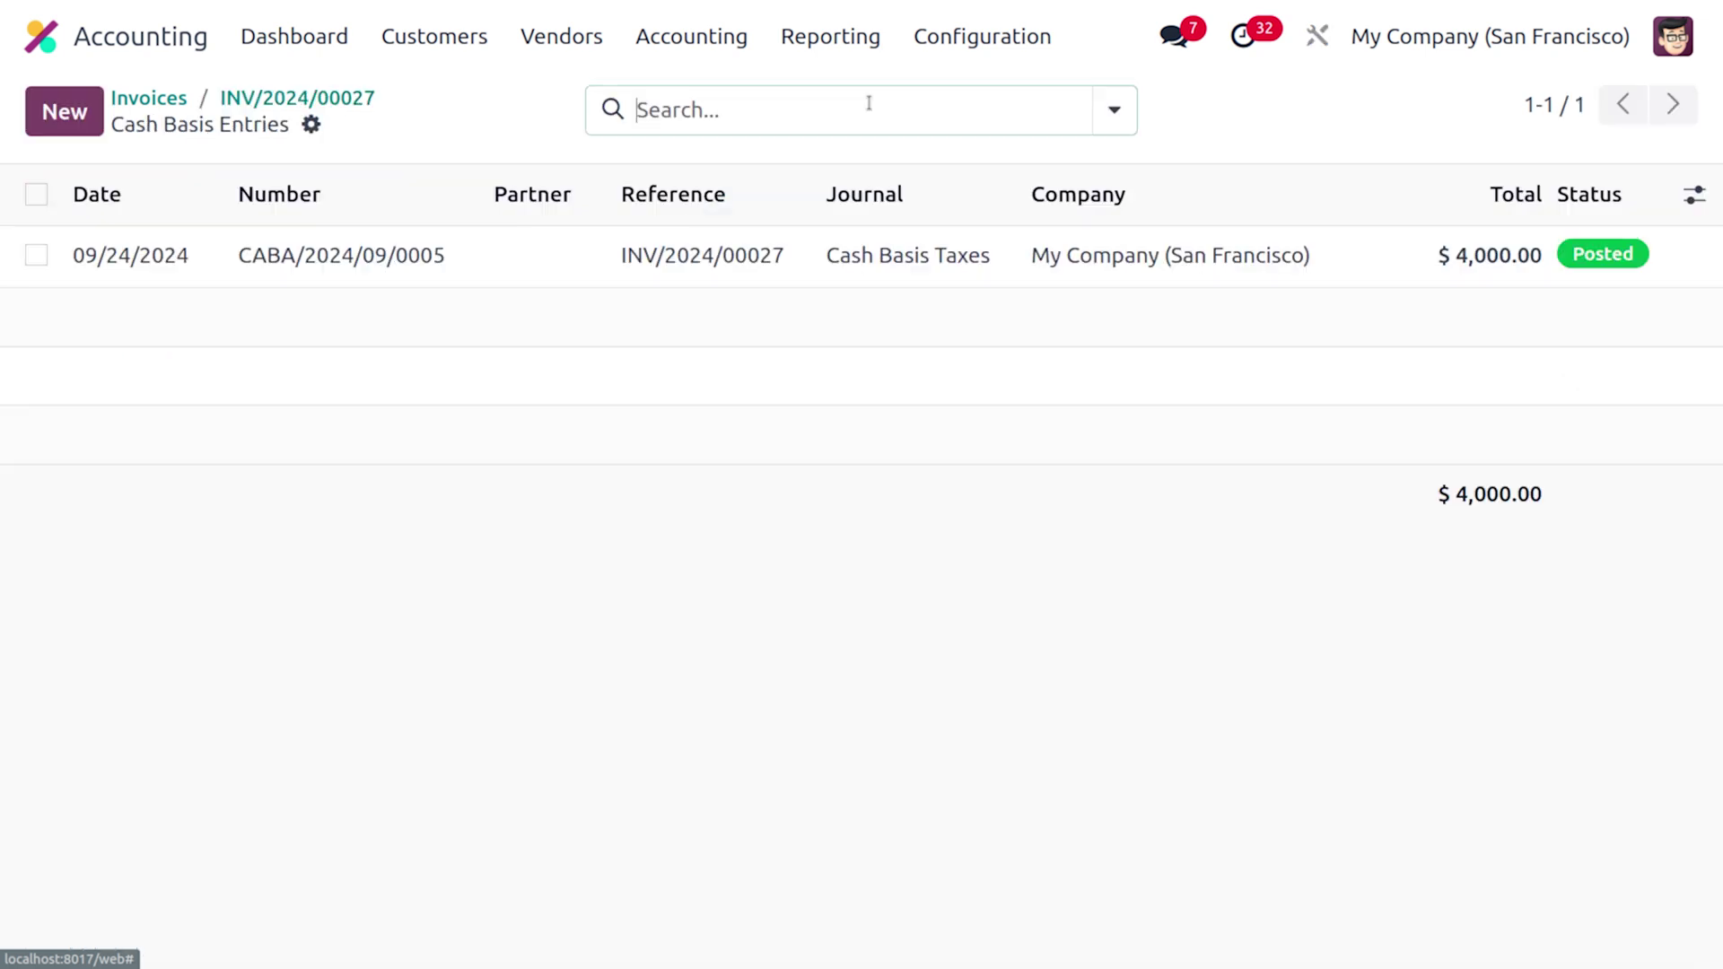
{"action": "left_click", "coordinate": [626, 273]}
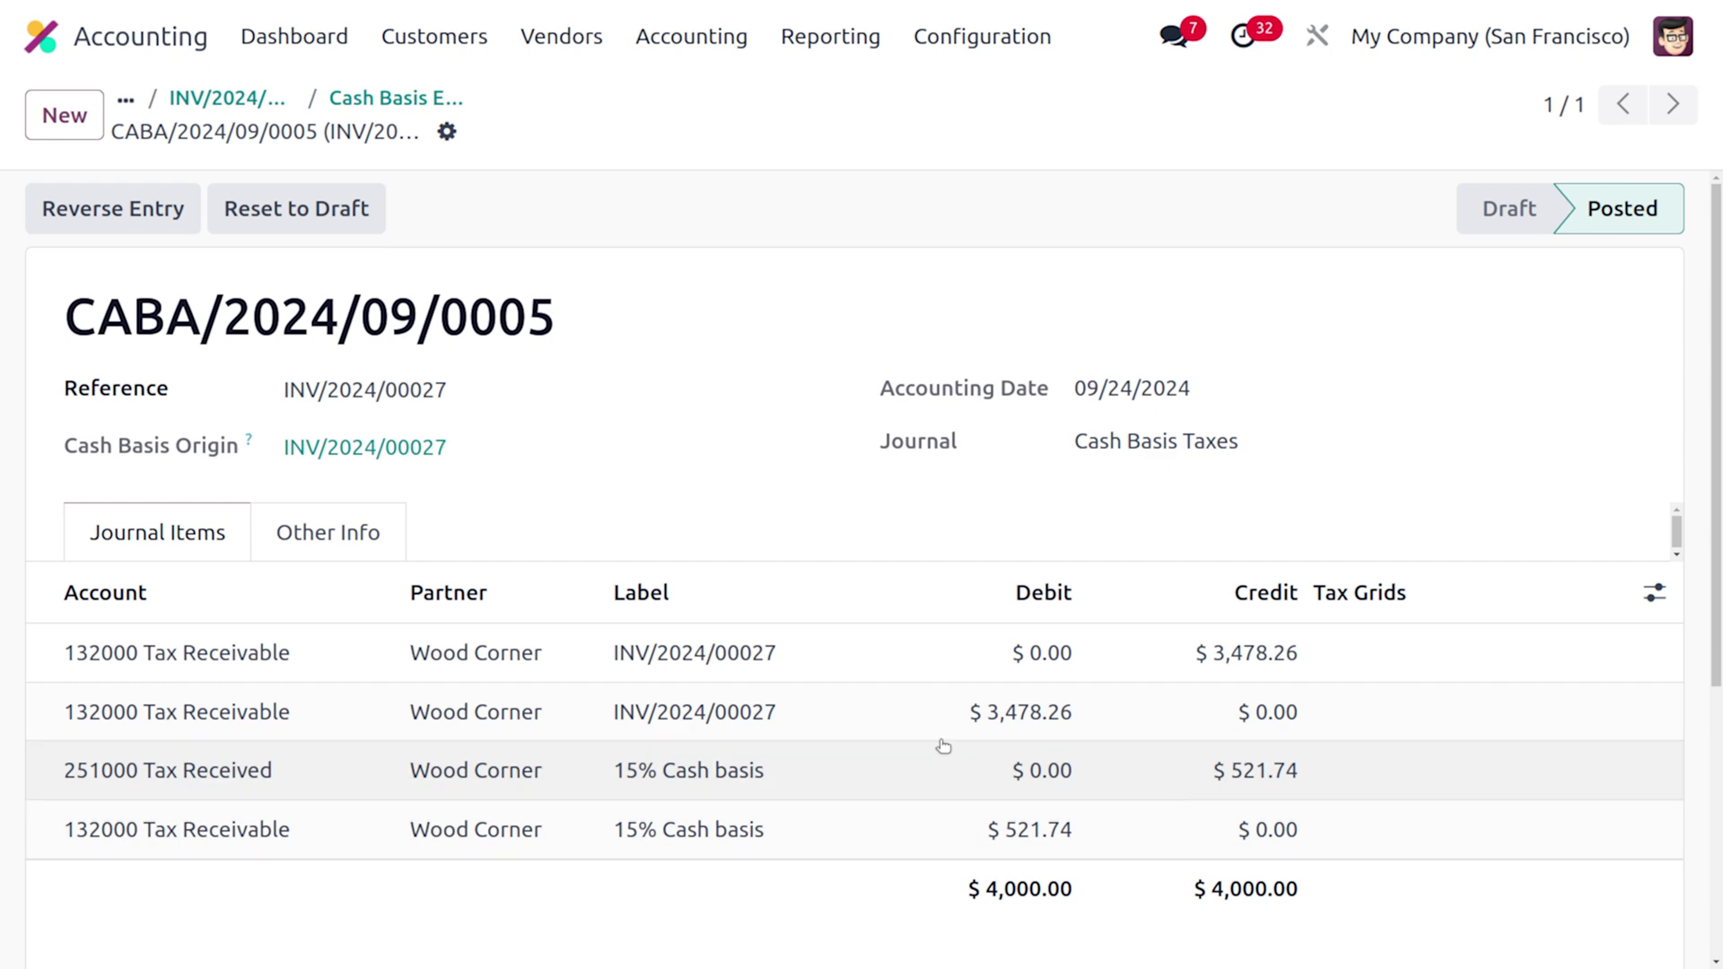
- Reopen the Tax Report and audit the 15% Cash basis sales line to examine Wood Corner's journal items and base amounts
{"action": "left_click", "coordinate": [853, 40]}
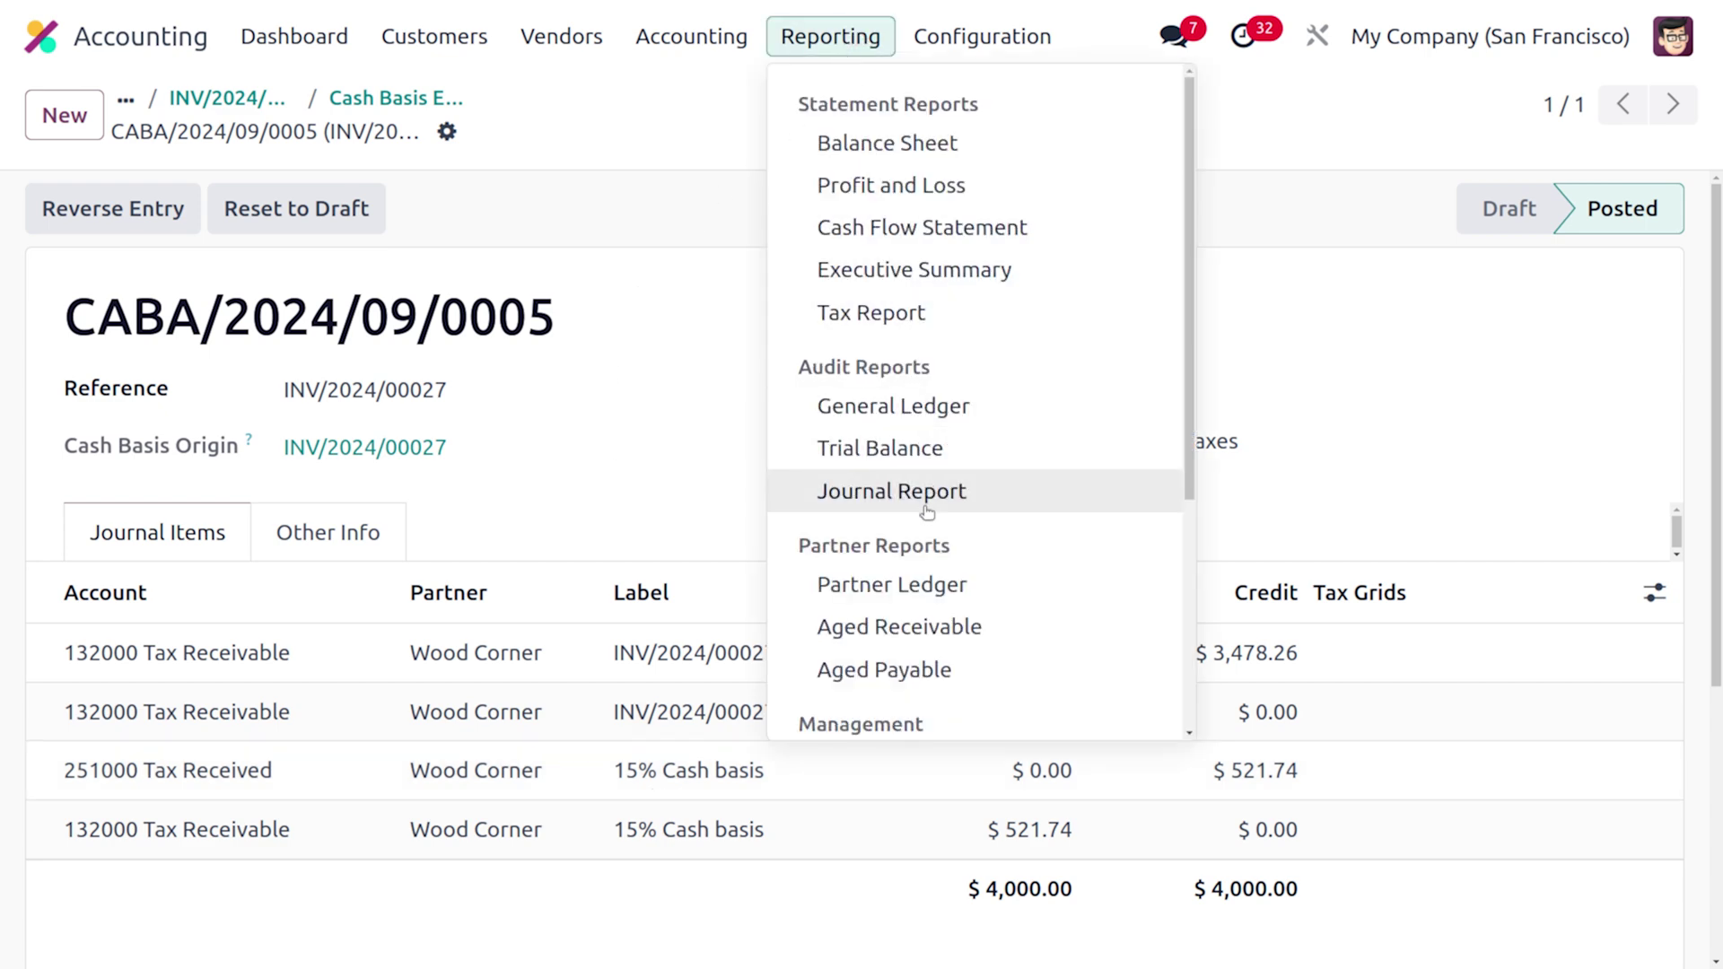
{"action": "left_click", "coordinate": [887, 313]}
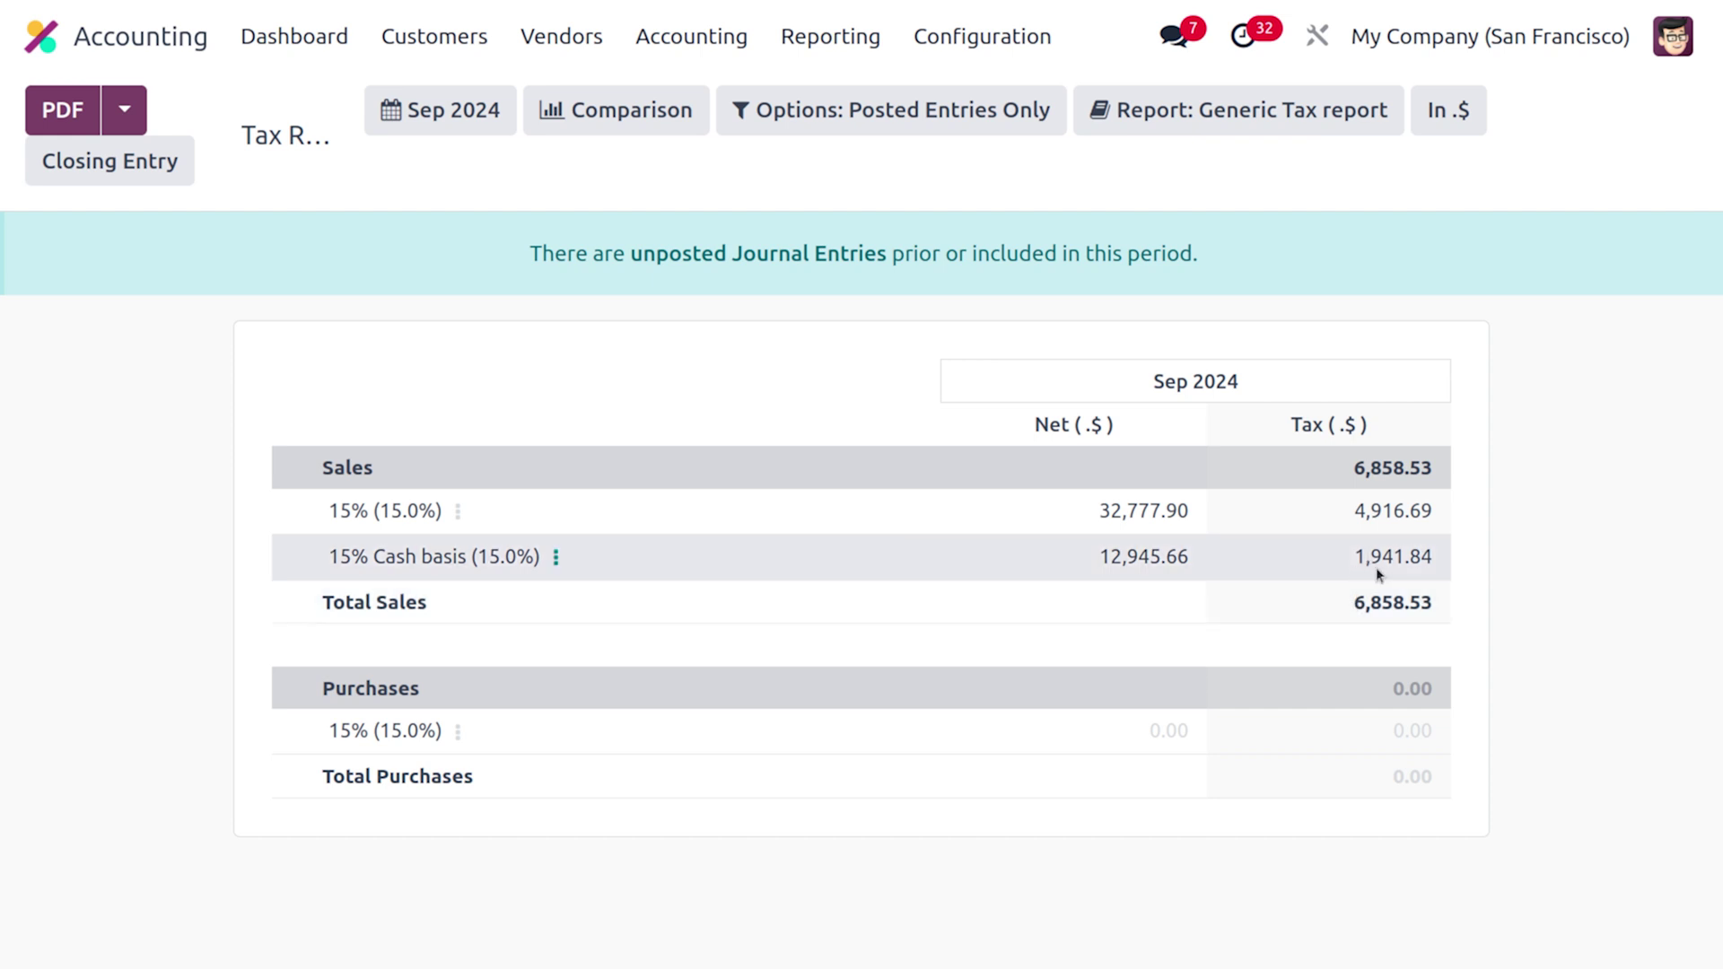
{"action": "left_click", "coordinate": [550, 558]}
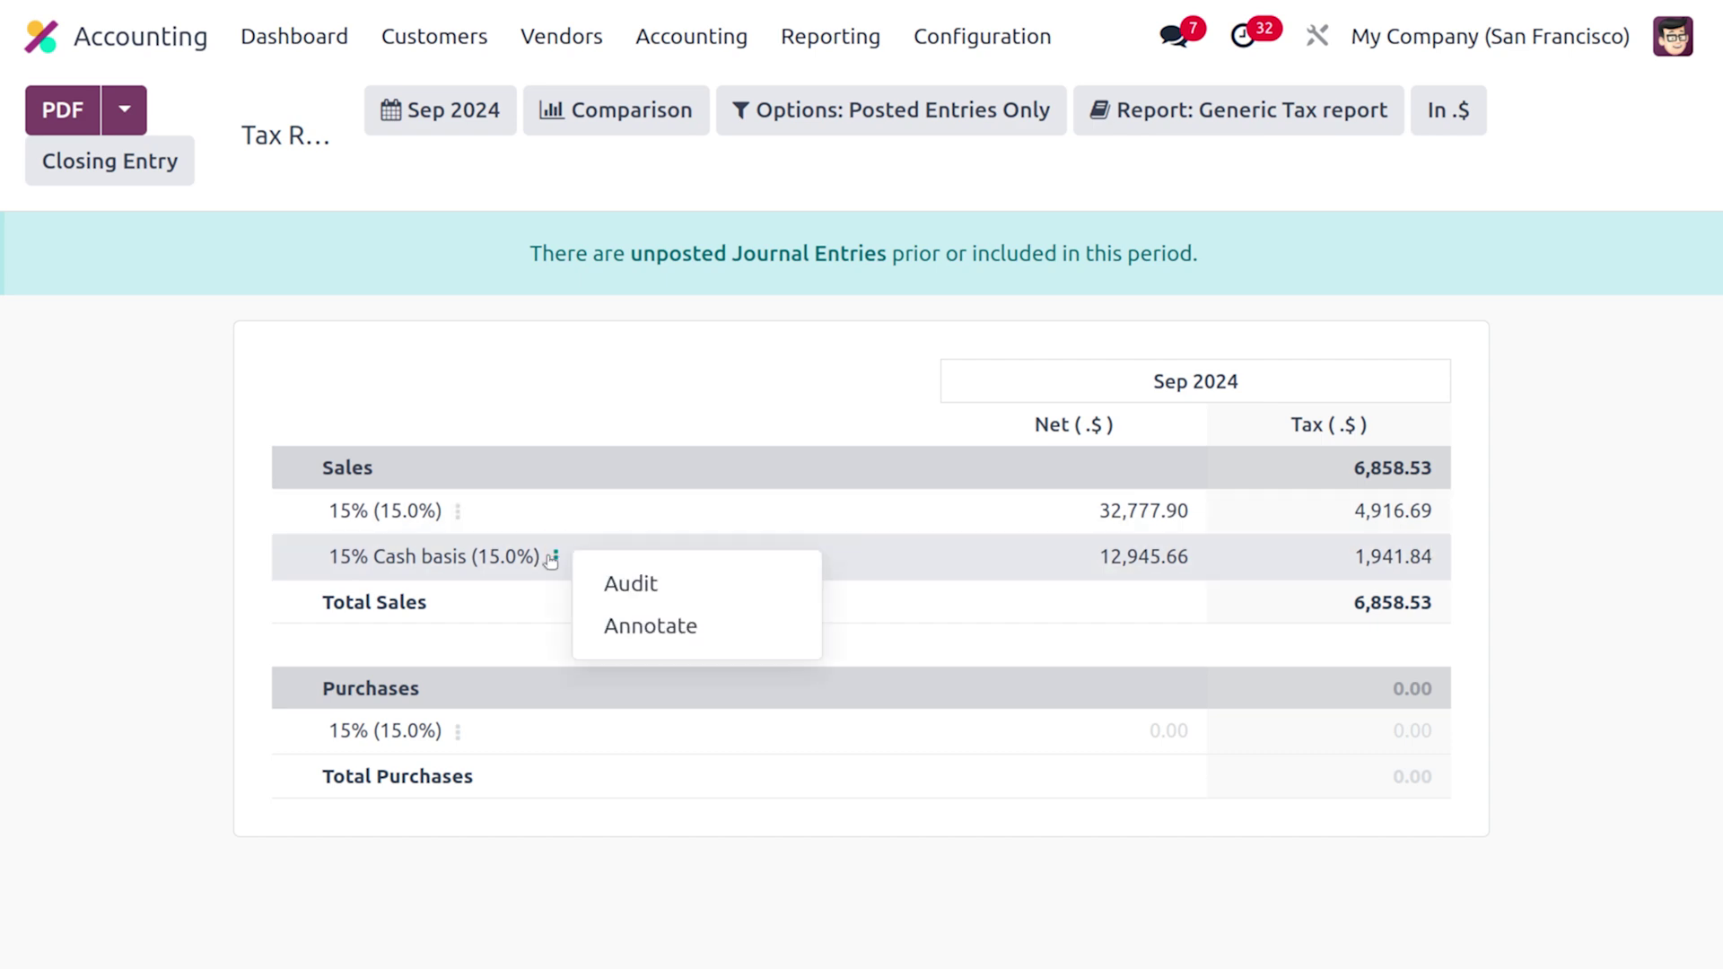
{"action": "left_click", "coordinate": [619, 584]}
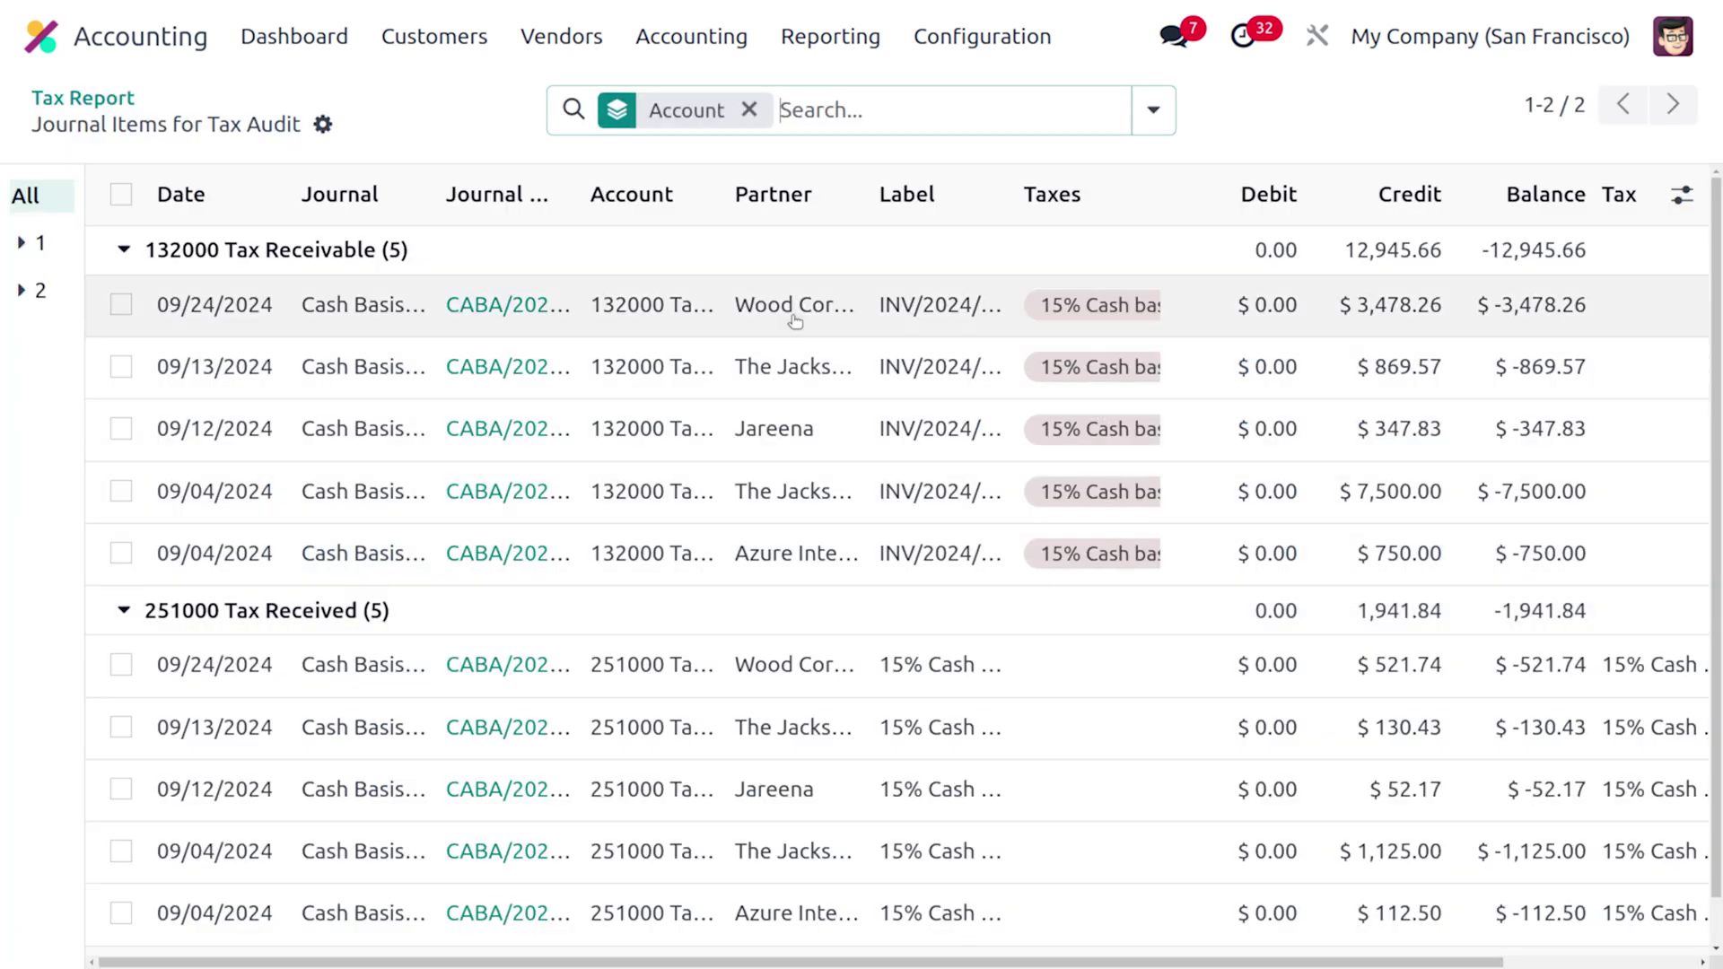
{"action": "scroll", "coordinate": [795, 320], "scroll_direction": "right", "scroll_amount": 3}
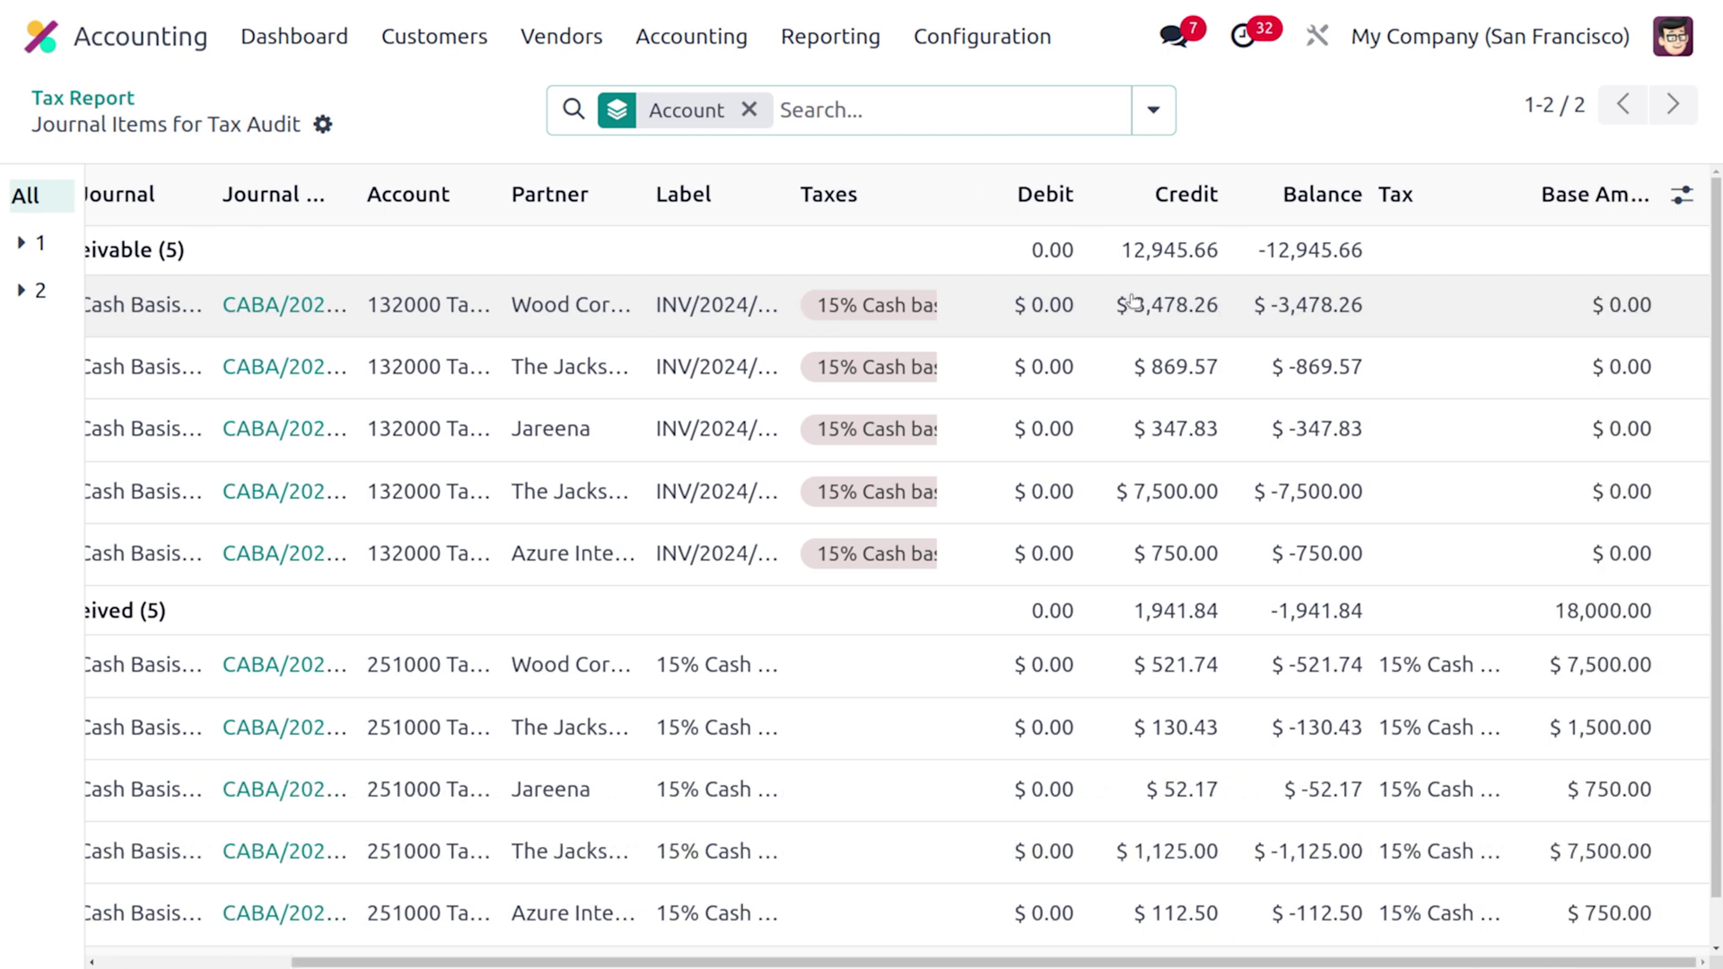